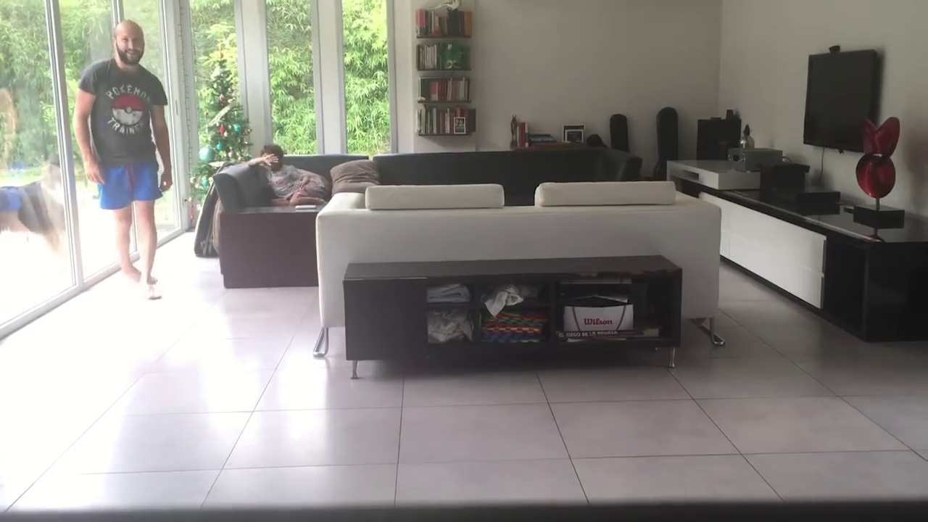
Step: Create a new composition from the IMG_3612.MOV living-room kick clip
drag(44, 181, 432, 390)
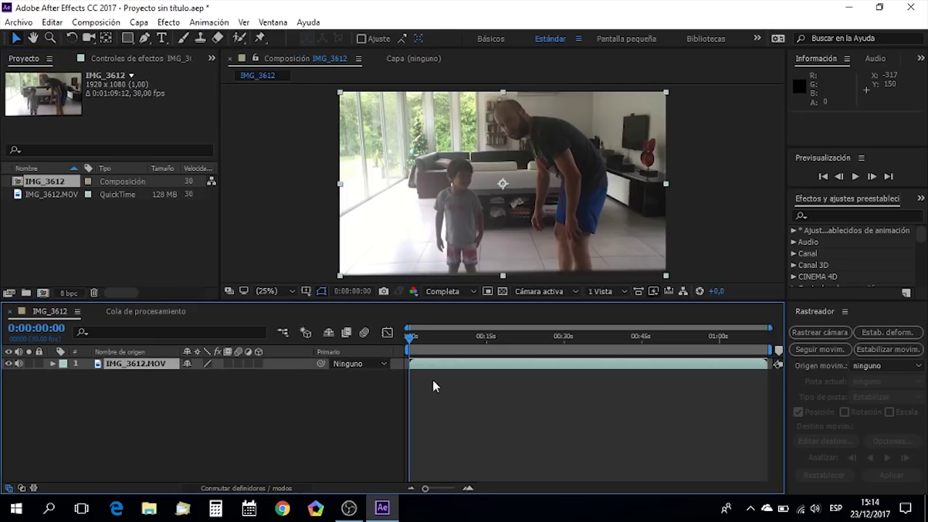
Step: Preview the clip from the start and stop near the kick
drag(447, 343, 461, 340)
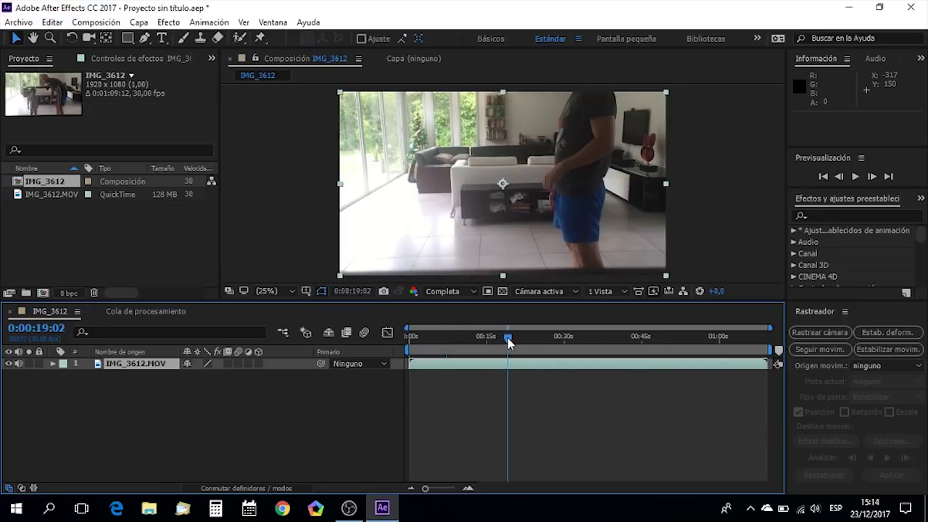
click(411, 336)
key(space)
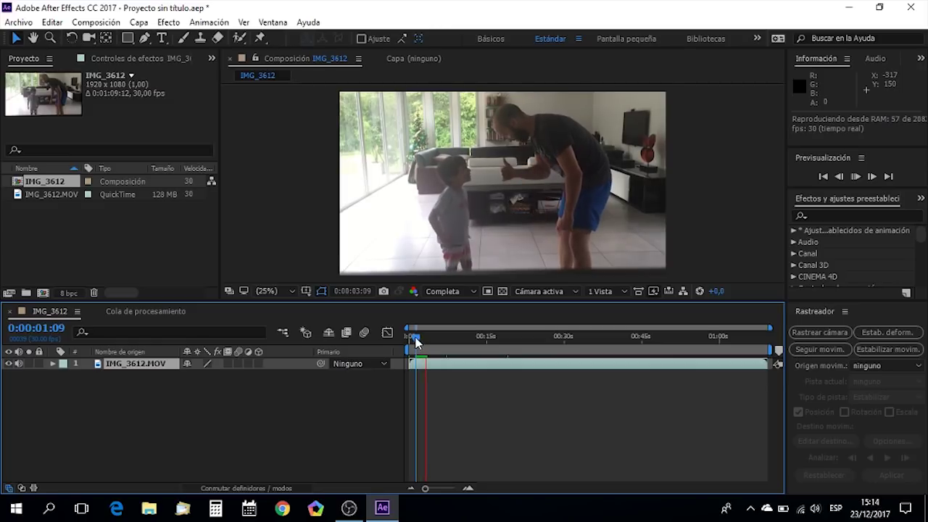
click(417, 338)
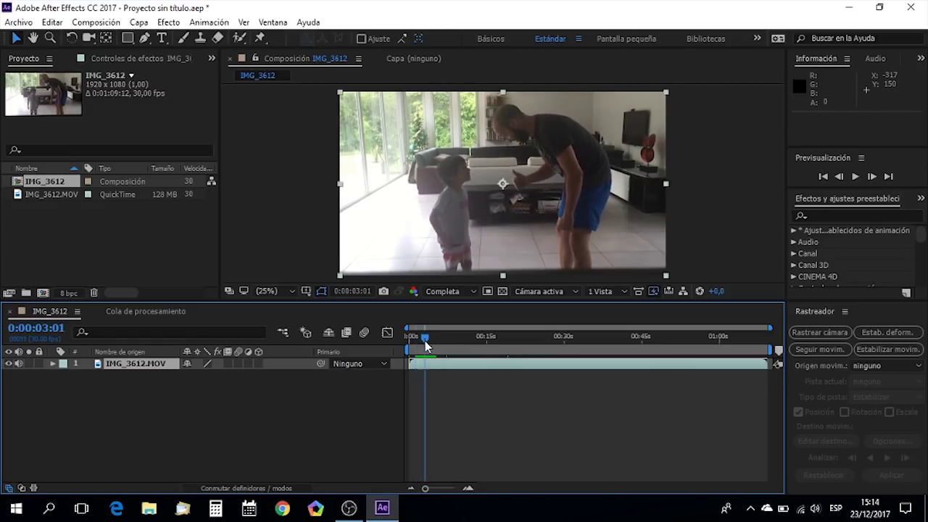
mouse_move(417, 347)
mouse_down()
mouse_move(416, 365)
mouse_move(441, 371)
mouse_up()
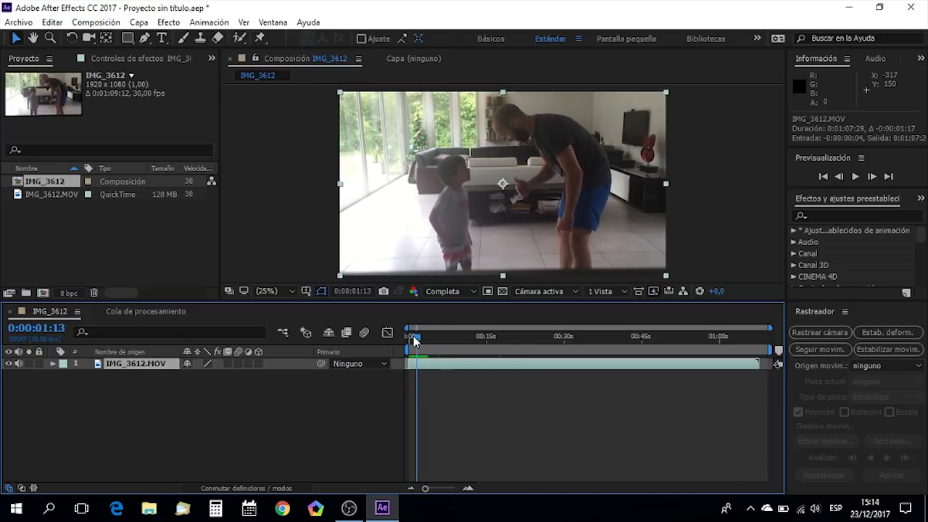
drag(414, 342, 411, 342)
key(space)
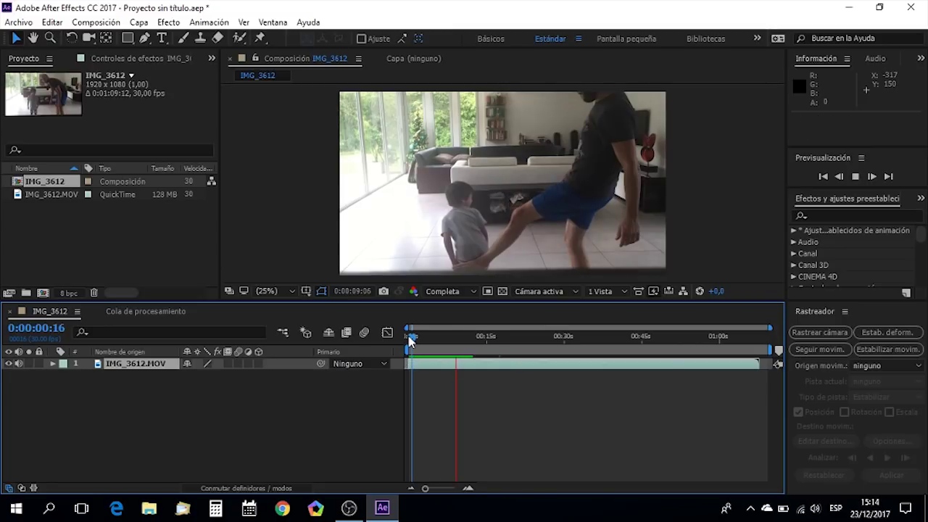
click(399, 368)
Step: Step to frame 0:00:09:06 and split the clip layer there with Ctrl+Shift+D
click(840, 177)
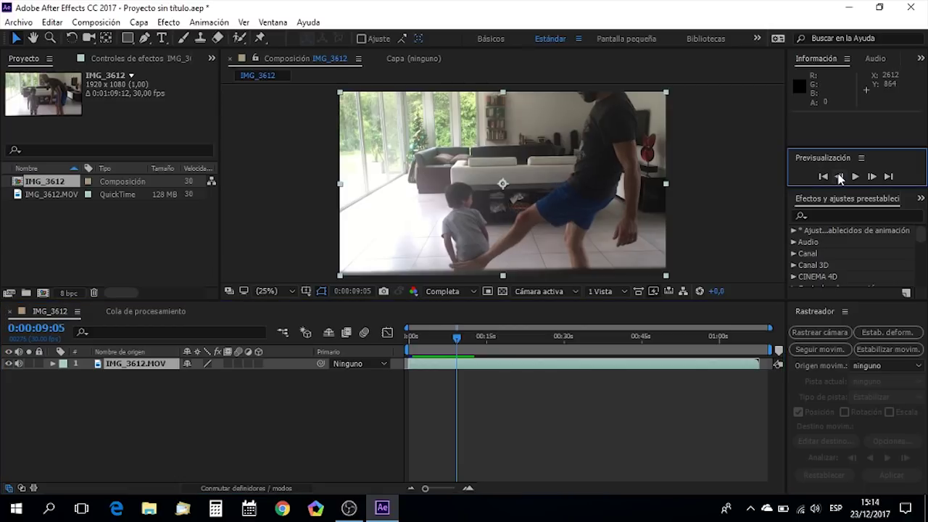
click(839, 177)
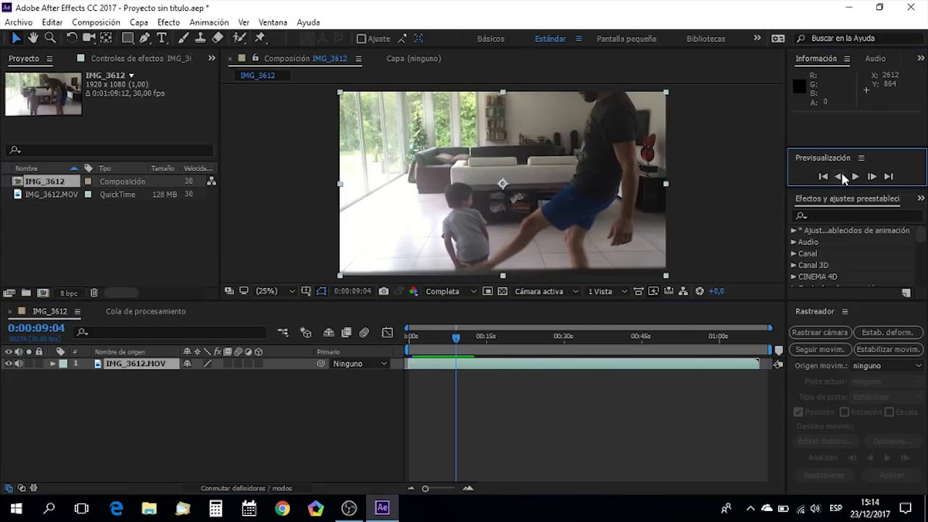
click(872, 177)
click(872, 177)
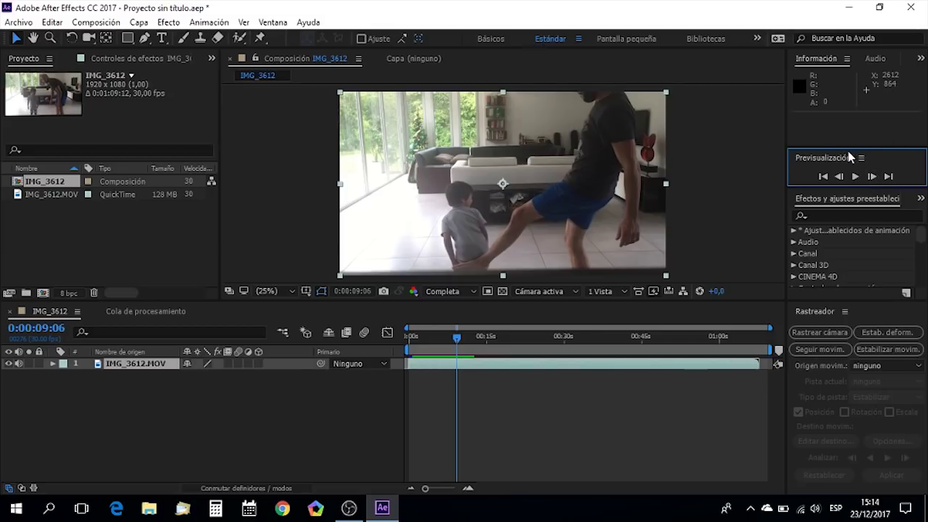
click(479, 370)
key(ctrl+shift+d)
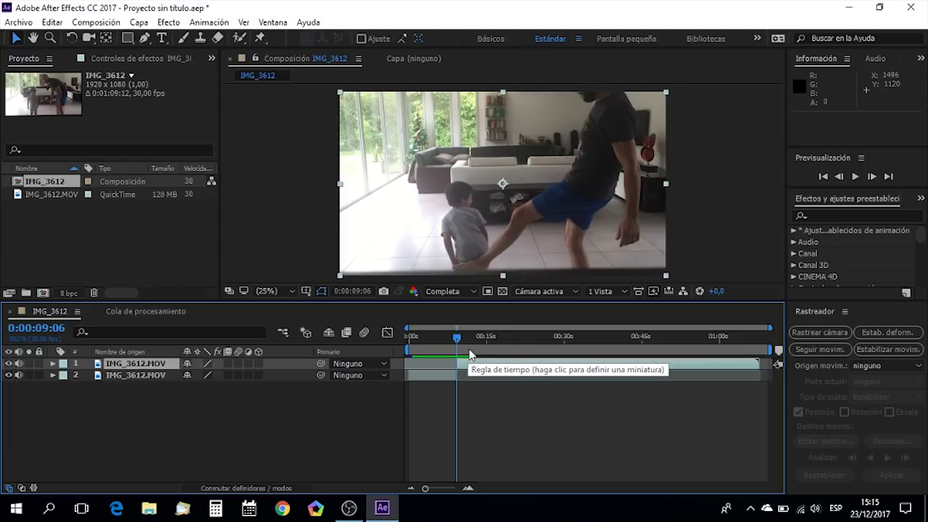
Step: At 0:00:15:03, duplicate the layer and freeze the top copy on that frame
mouse_move(465, 344)
mouse_down()
mouse_move(545, 342)
mouse_move(487, 349)
mouse_up()
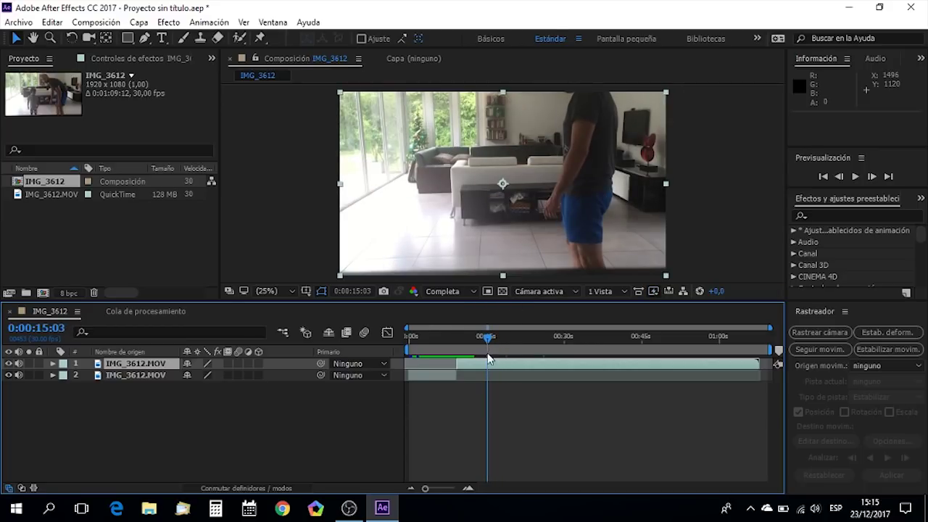
key(ctrl+d)
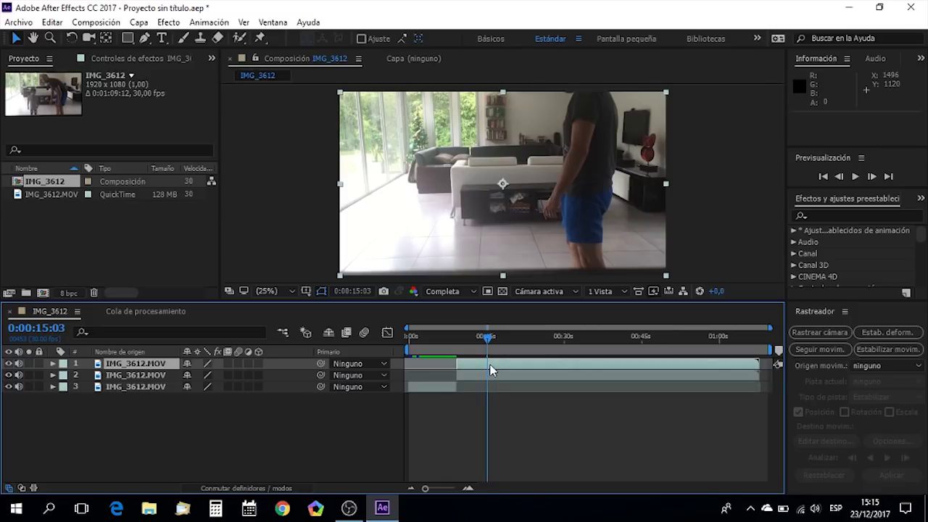
right_click(489, 363)
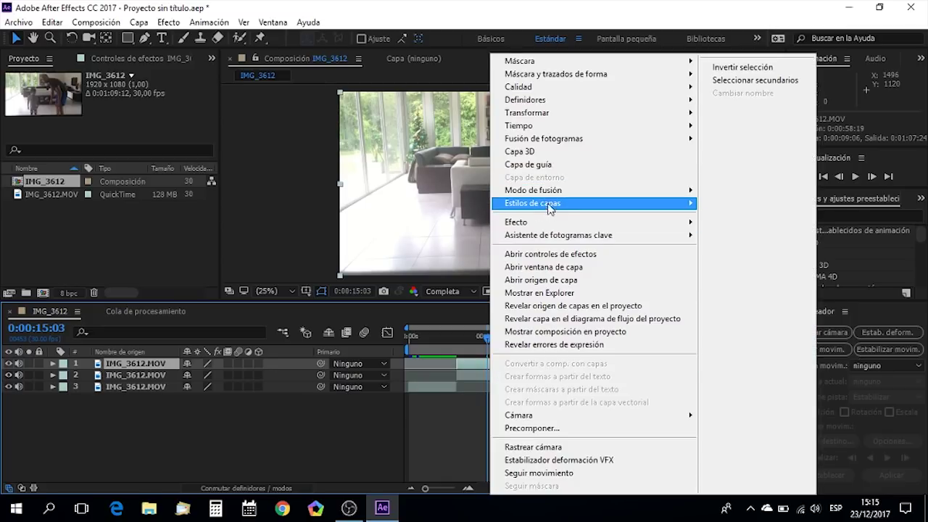
mouse_move(641, 135)
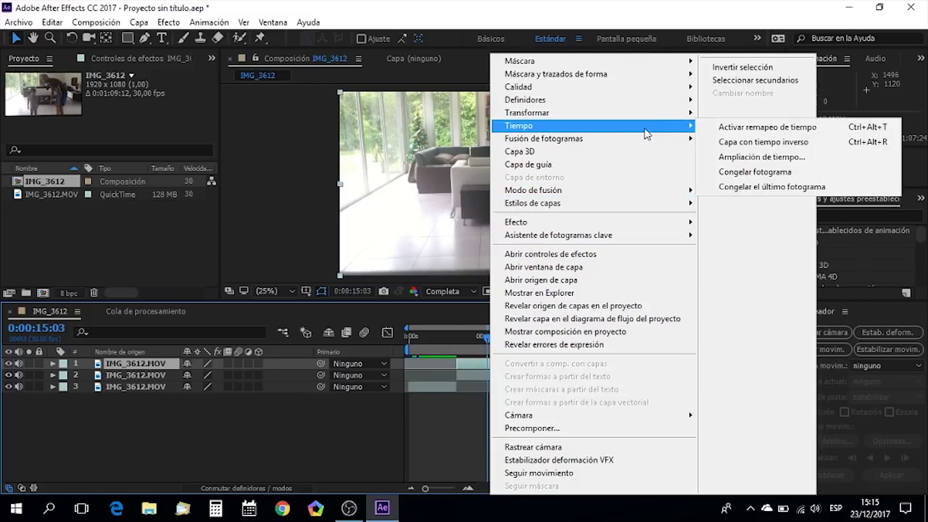
click(754, 173)
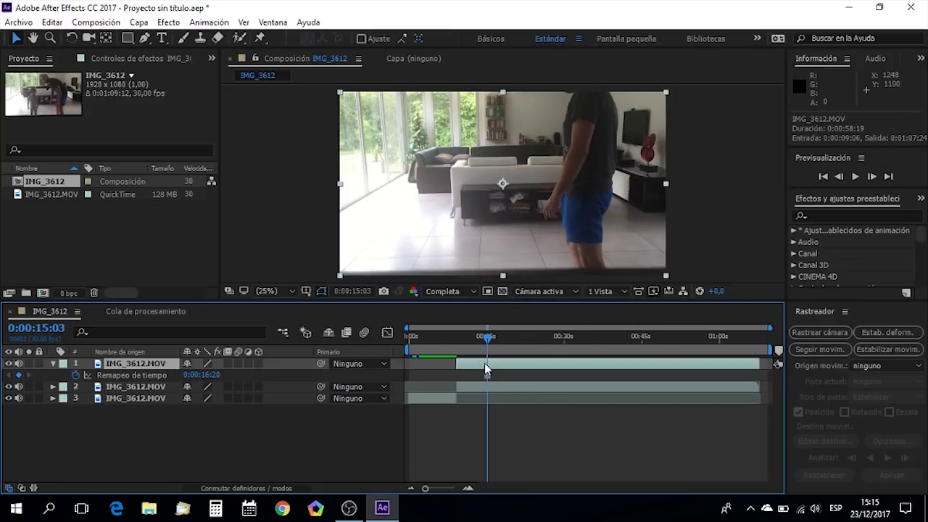
Step: Draw a four-point Pen mask over the left half of the frozen layer and preview it
click(147, 38)
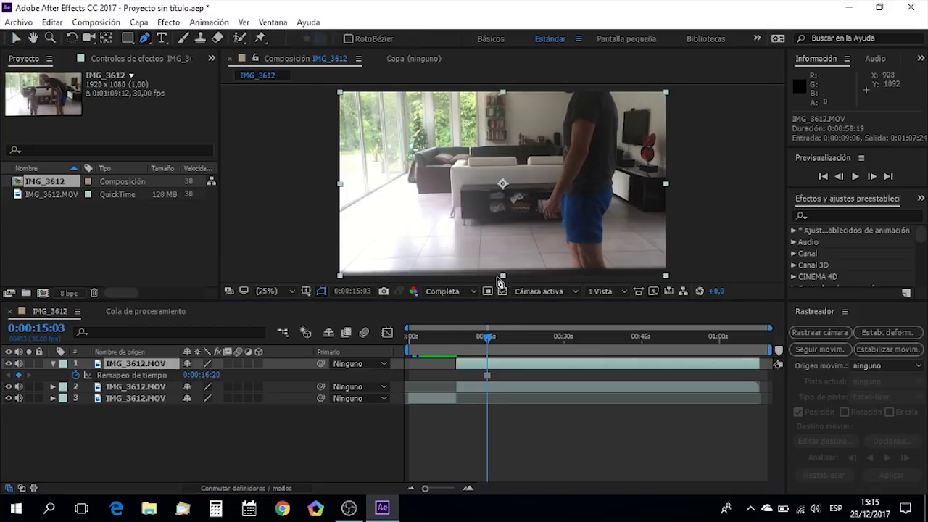
click(493, 278)
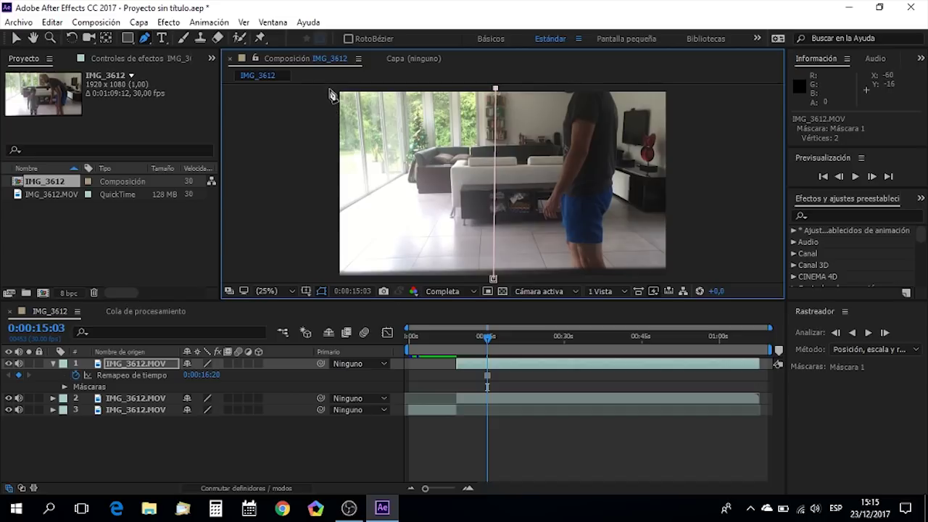
click(330, 278)
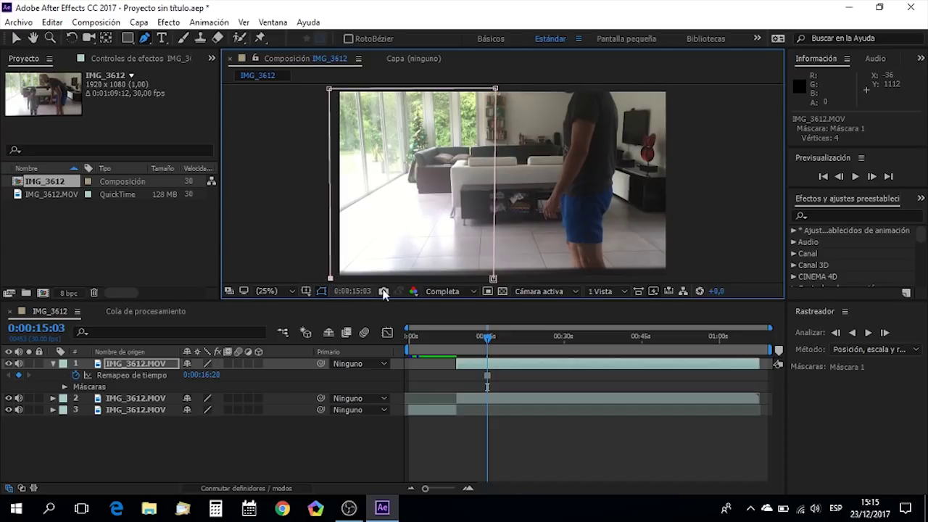
drag(454, 338, 445, 343)
key(space)
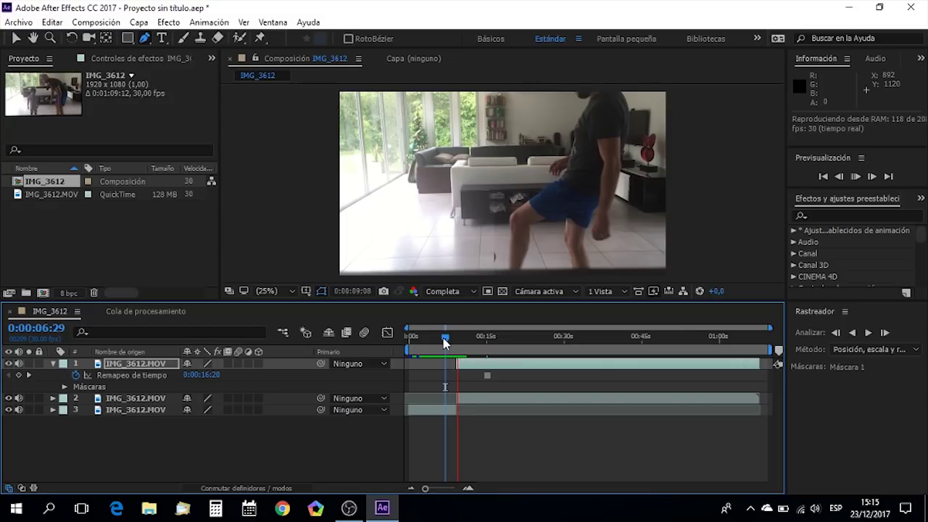
drag(446, 343, 462, 344)
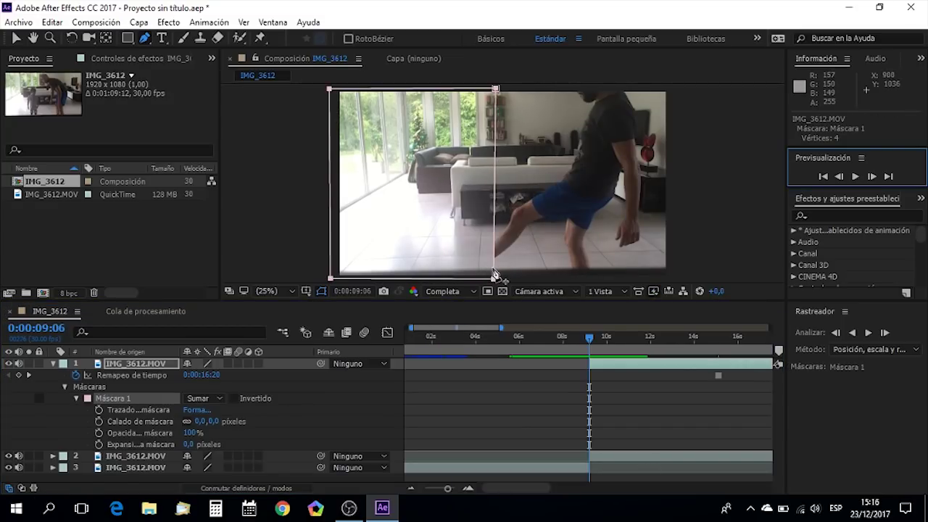
Step: Reshape Mask 1 around the kicking foot with 27 px feather and 3 px expansion
click(496, 266)
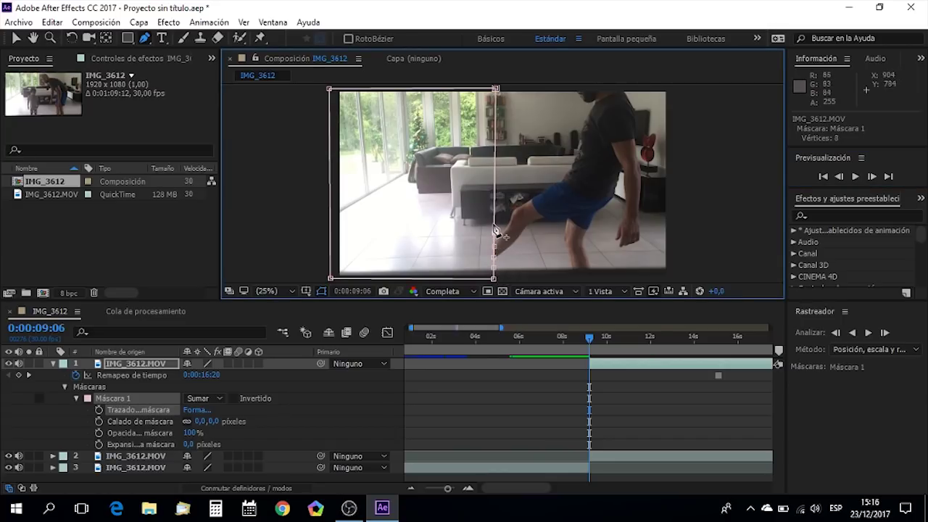
key(v)
scroll(498, 276, up, 2)
mouse_move(489, 213)
mouse_down()
mouse_move(460, 216)
mouse_move(473, 219)
mouse_move(457, 234)
mouse_up()
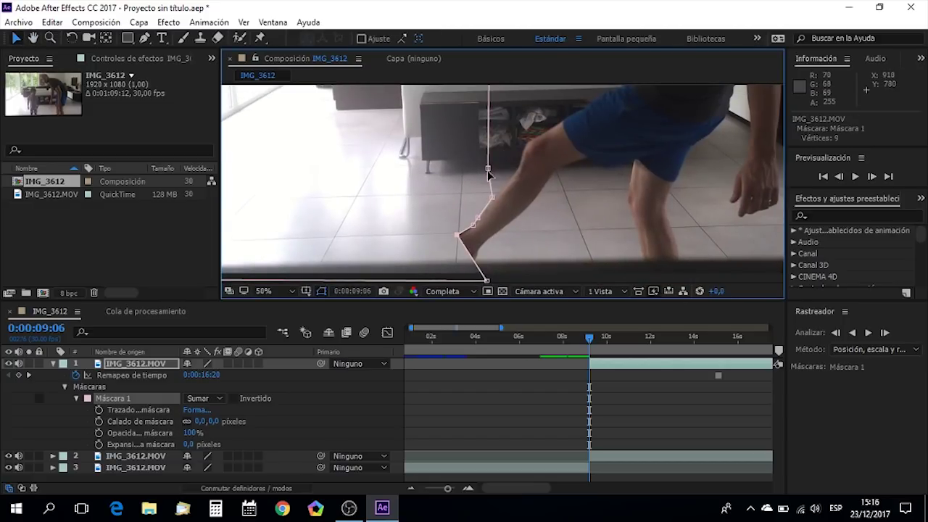
mouse_move(484, 268)
mouse_down()
mouse_move(469, 251)
mouse_move(479, 272)
mouse_move(435, 249)
mouse_move(406, 258)
mouse_up()
drag(475, 263, 427, 273)
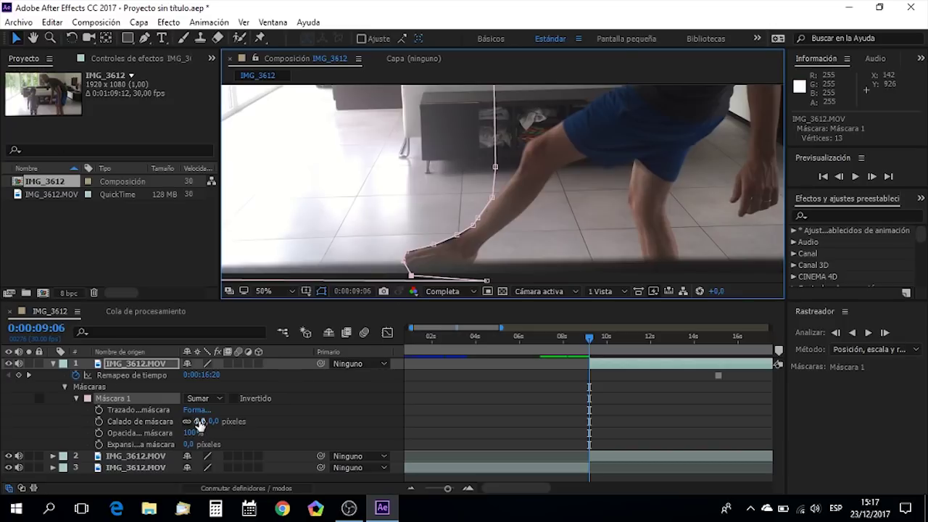
drag(212, 421, 239, 421)
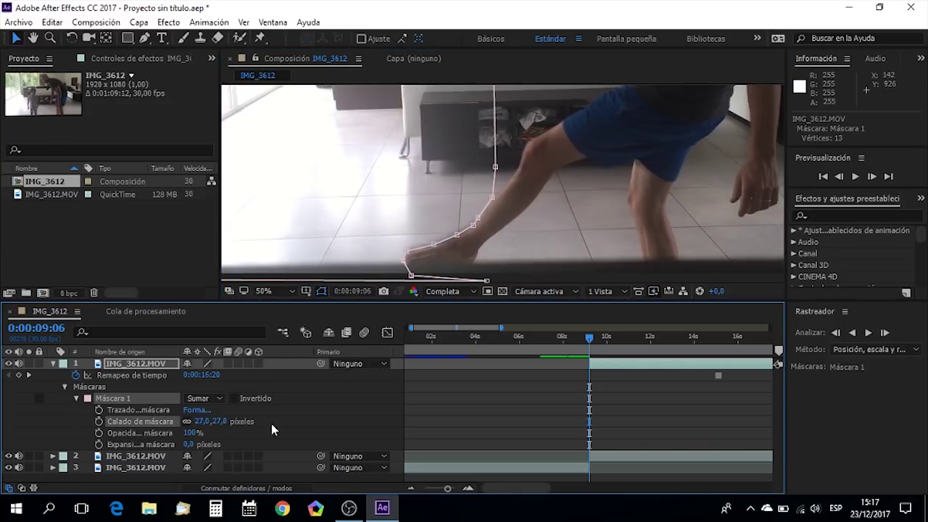
mouse_move(188, 444)
mouse_down()
mouse_move(178, 444)
mouse_move(195, 445)
mouse_up()
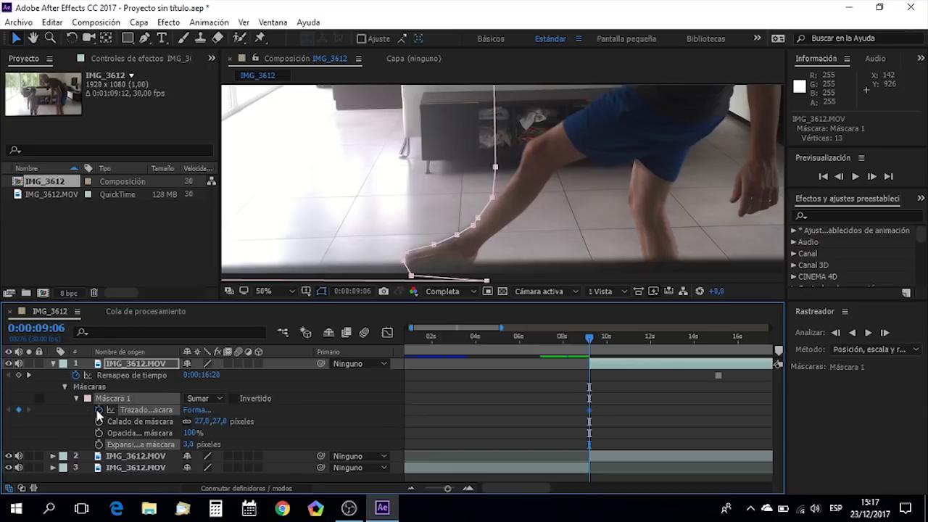
Step: Keyframe the mask path frame by frame so it follows the foot
click(873, 177)
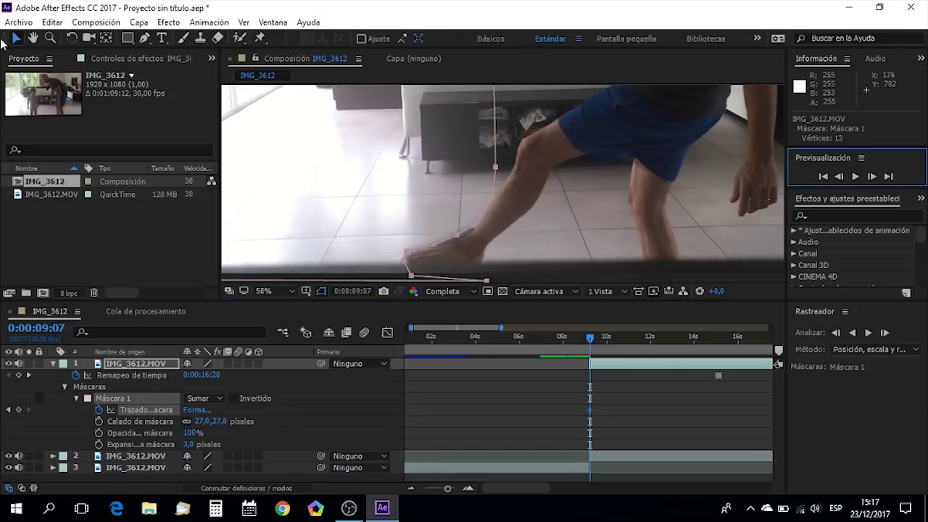
mouse_move(472, 235)
mouse_down()
mouse_move(476, 227)
mouse_move(467, 247)
mouse_up()
click(872, 177)
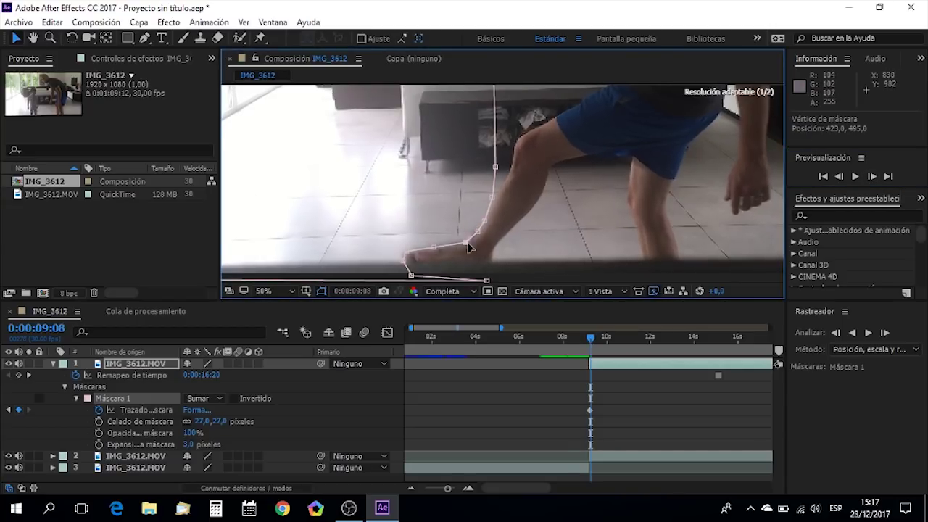
mouse_move(404, 257)
mouse_down()
mouse_move(417, 265)
mouse_move(442, 253)
mouse_up()
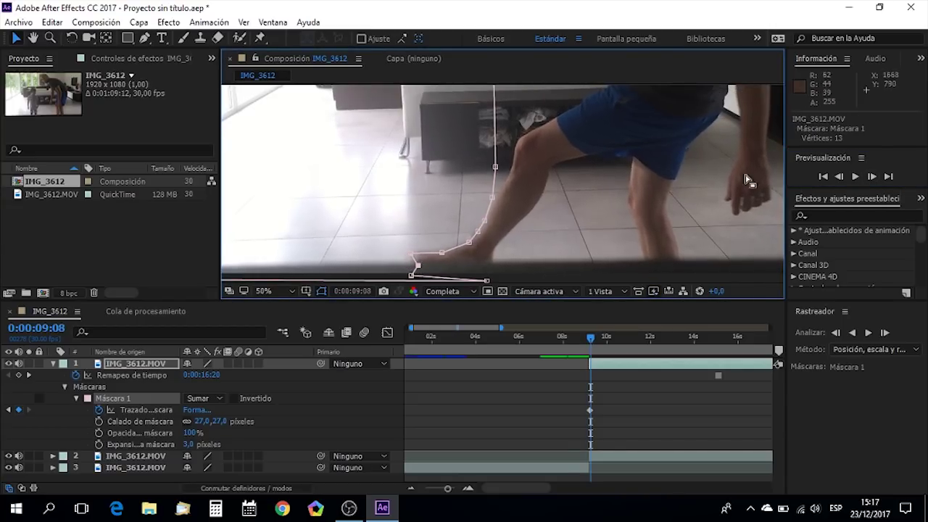
click(872, 177)
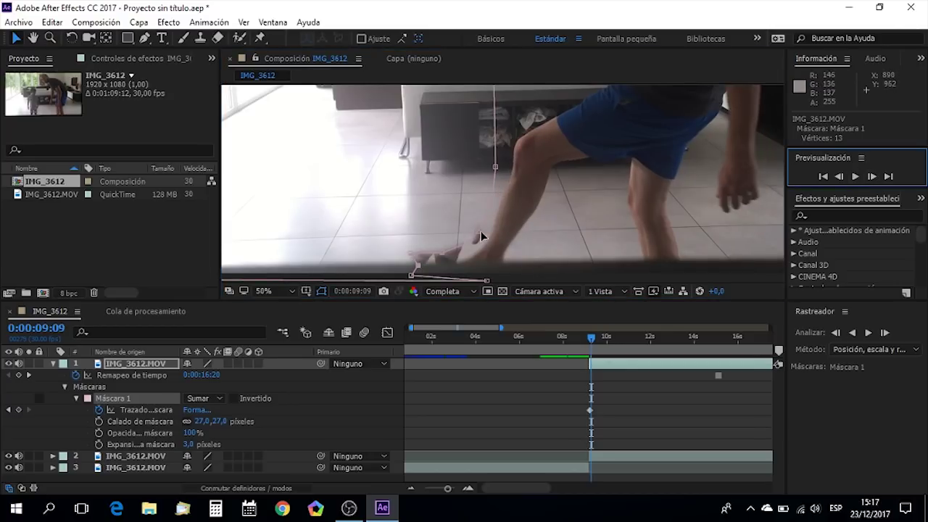
drag(481, 237, 483, 240)
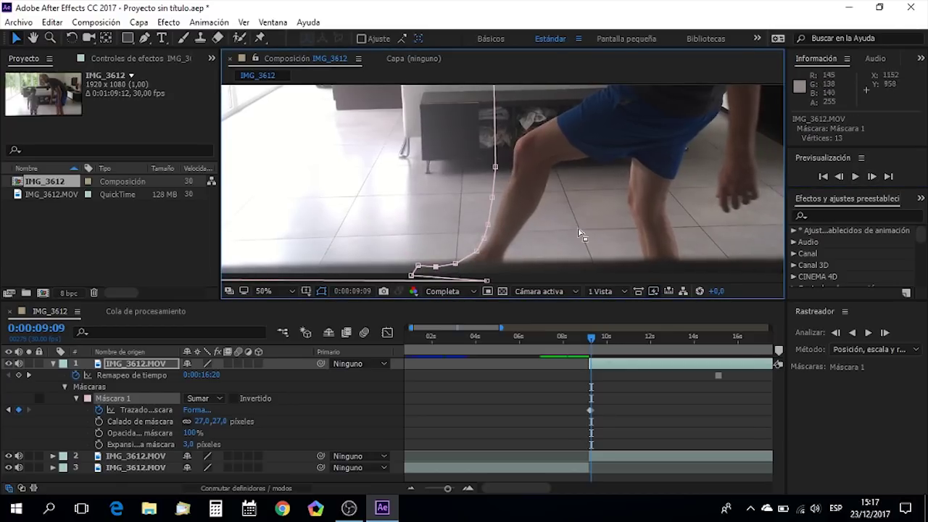
click(872, 176)
click(872, 176)
drag(491, 247, 479, 259)
click(21, 26)
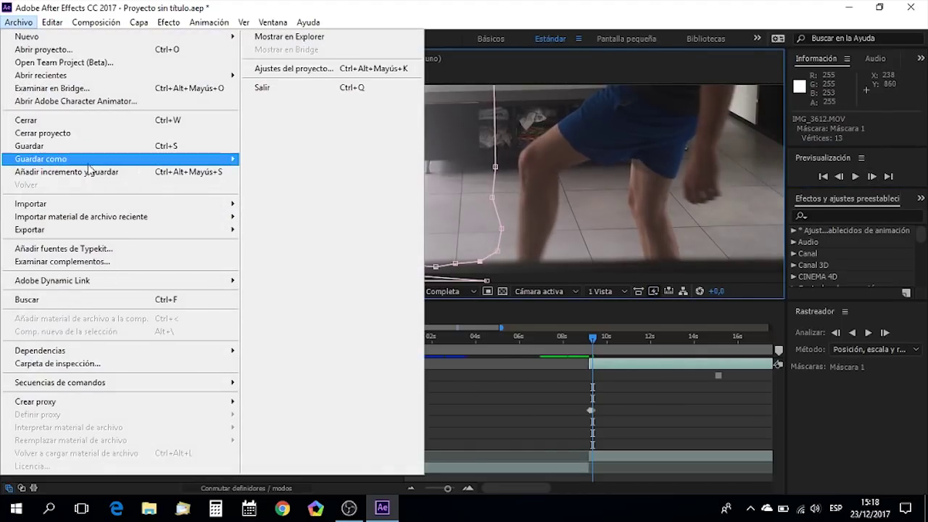
Step: Save the project as Facu.aep on the Desktop
mouse_move(102, 165)
click(278, 160)
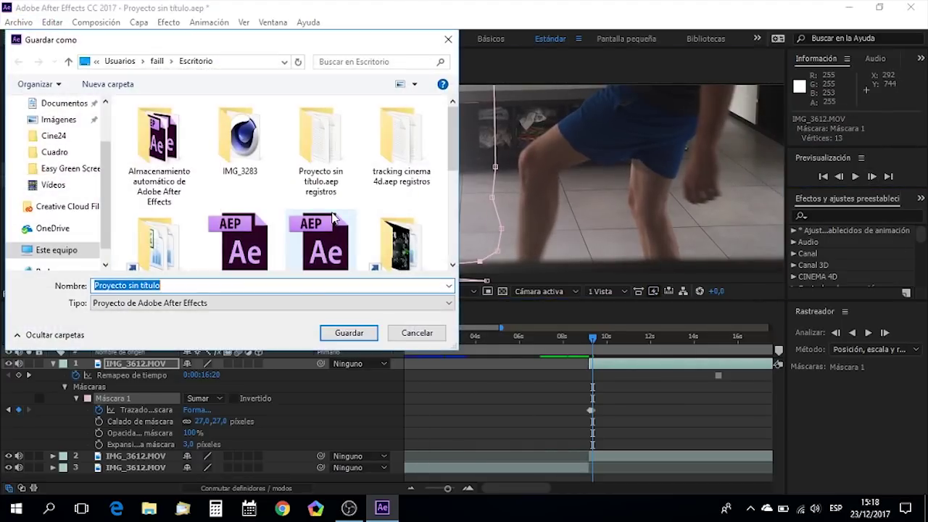
text(Facu)
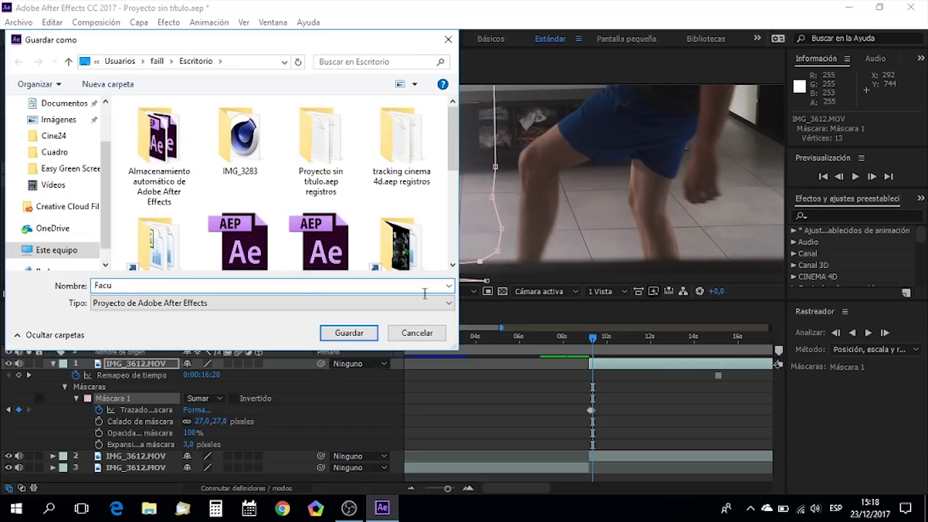
click(353, 338)
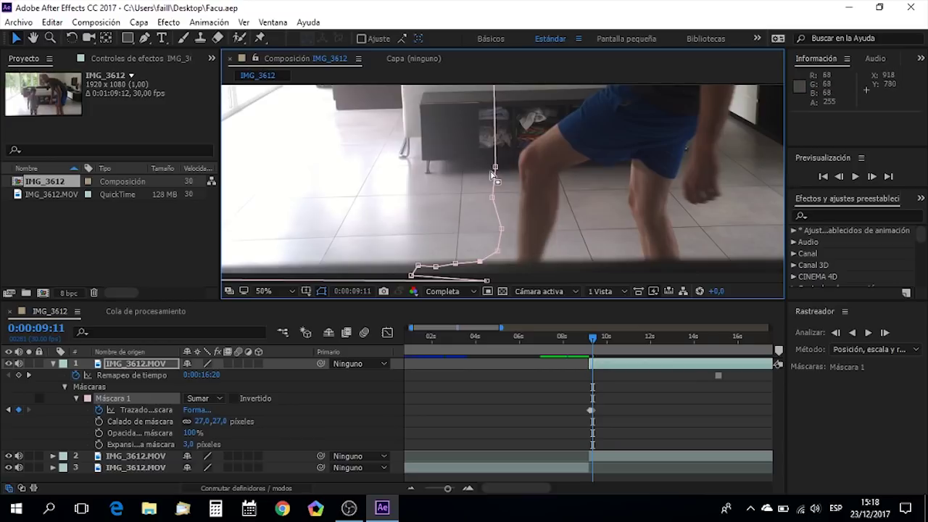
scroll(492, 175, down, 2)
Step: Fit the whole frame in the viewer and preview the kick up to 0:00:09:00
click(294, 291)
click(307, 60)
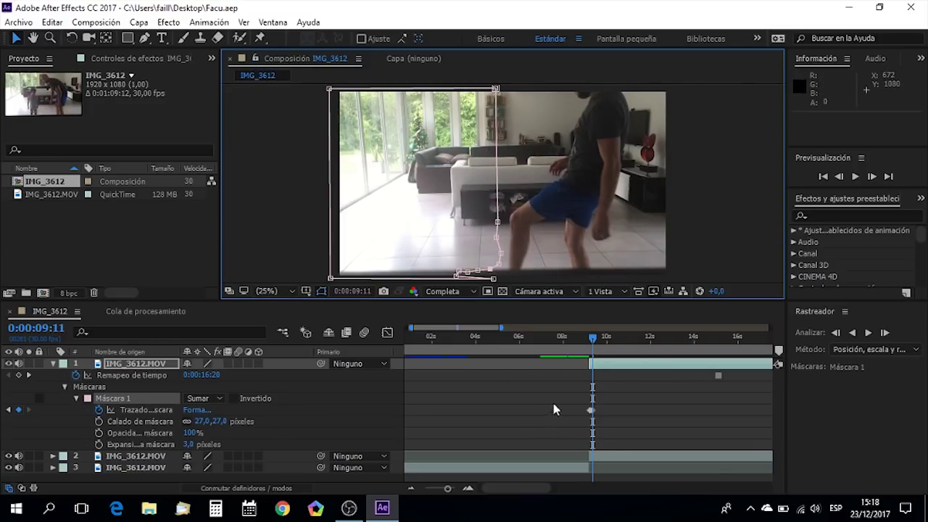
click(559, 338)
key(space)
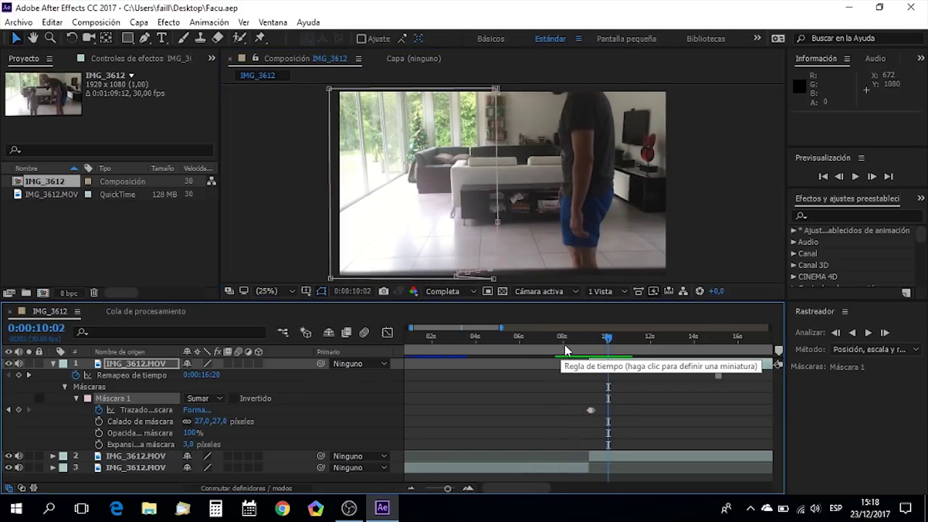
click(584, 338)
drag(584, 346, 585, 346)
Step: Step frame by frame through the kick with the layer deselected, ending on 0:00:09:05
click(872, 176)
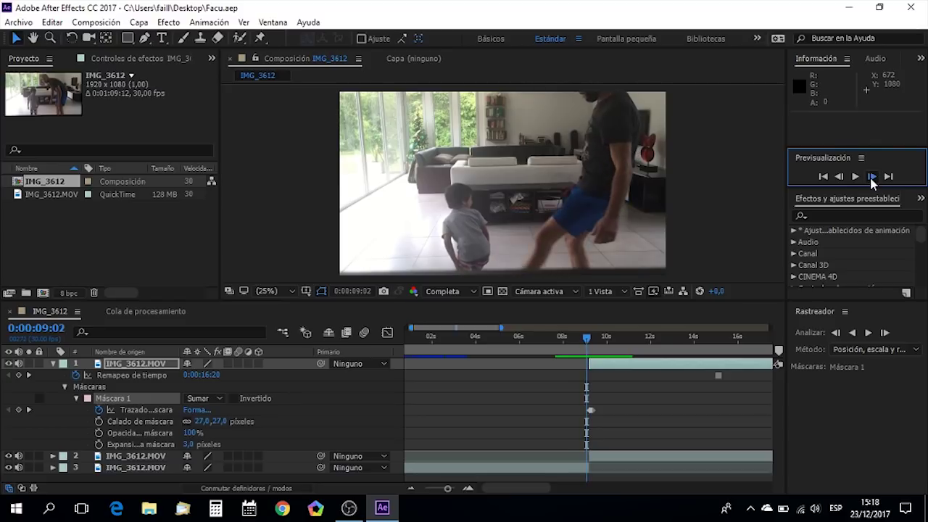
click(872, 176)
click(872, 176)
click(872, 176)
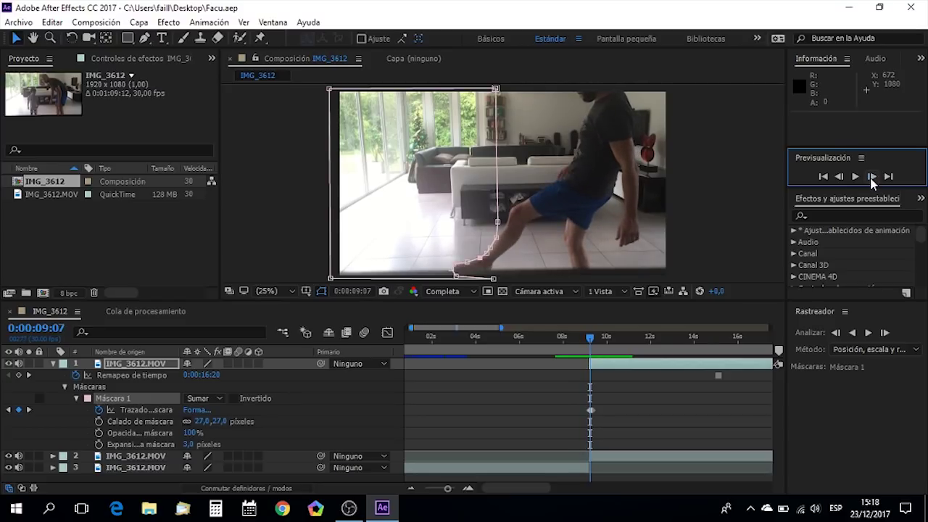
click(545, 418)
click(839, 176)
click(839, 176)
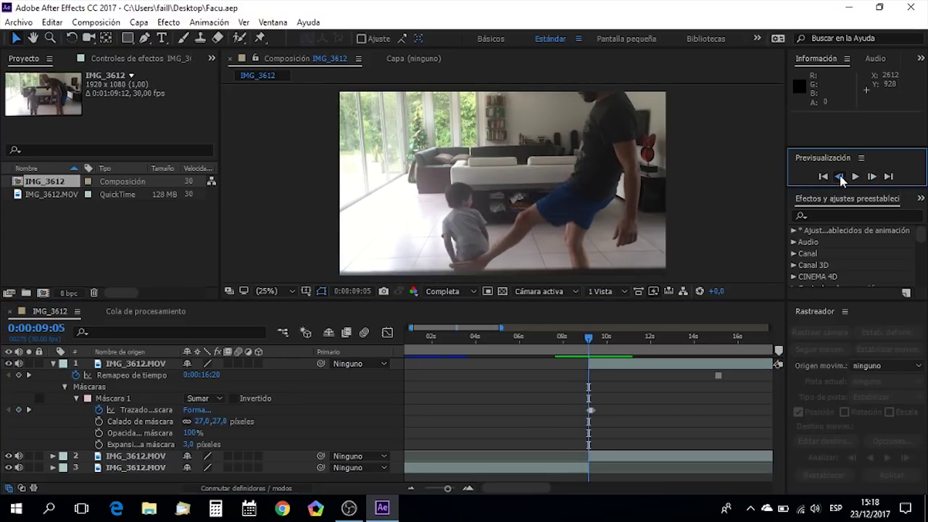
click(840, 176)
click(840, 177)
double_click(874, 176)
double_click(873, 176)
click(874, 175)
double_click(874, 176)
click(874, 176)
click(874, 175)
double_click(839, 176)
click(839, 176)
double_click(839, 176)
double_click(839, 176)
click(839, 176)
click(871, 177)
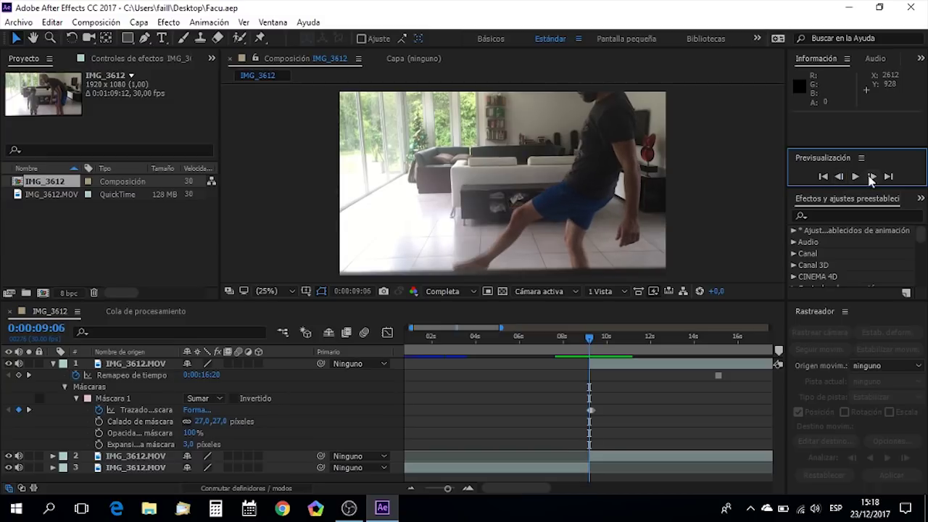
click(840, 177)
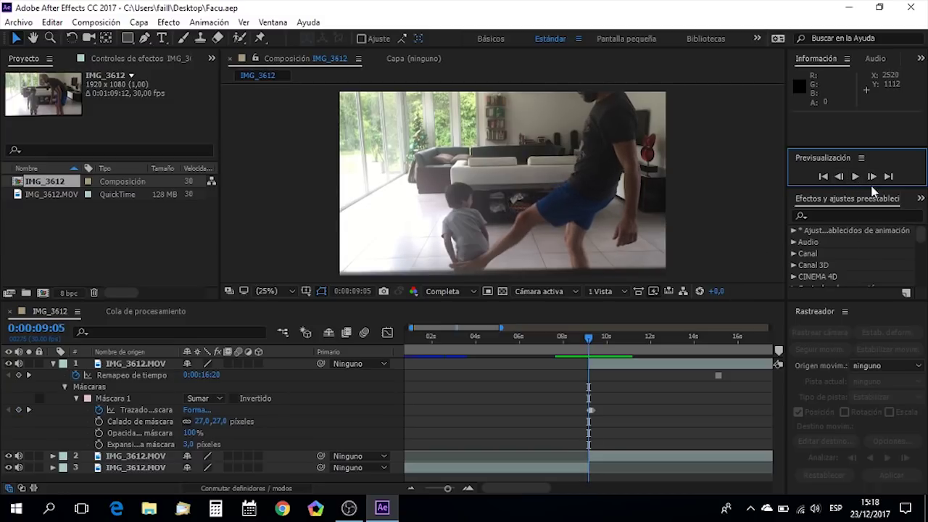
Step: Rename the three layers left mask, main 2 and main 1
text(left mask)
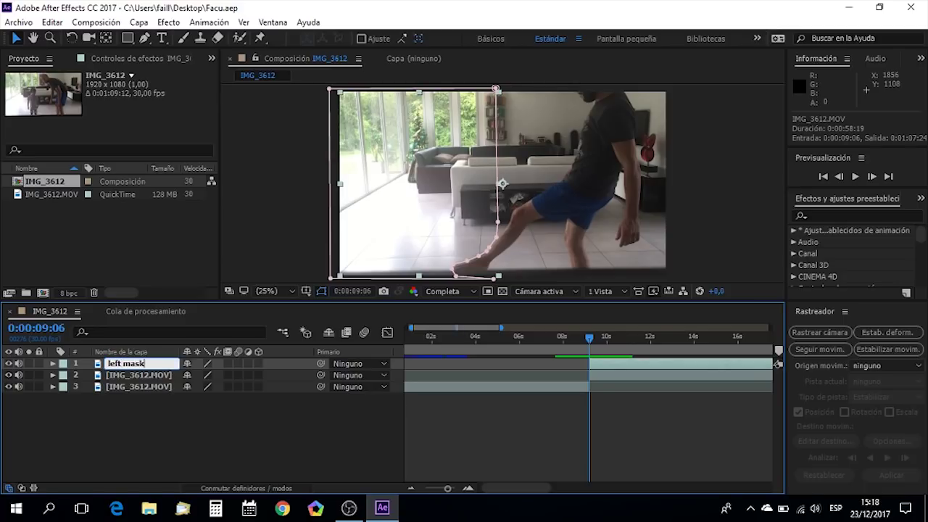
key(Return)
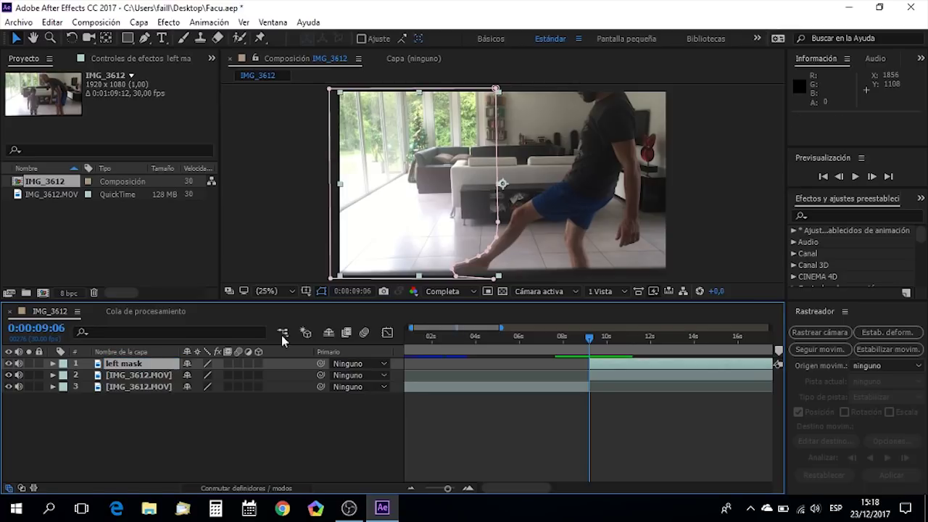
click(158, 376)
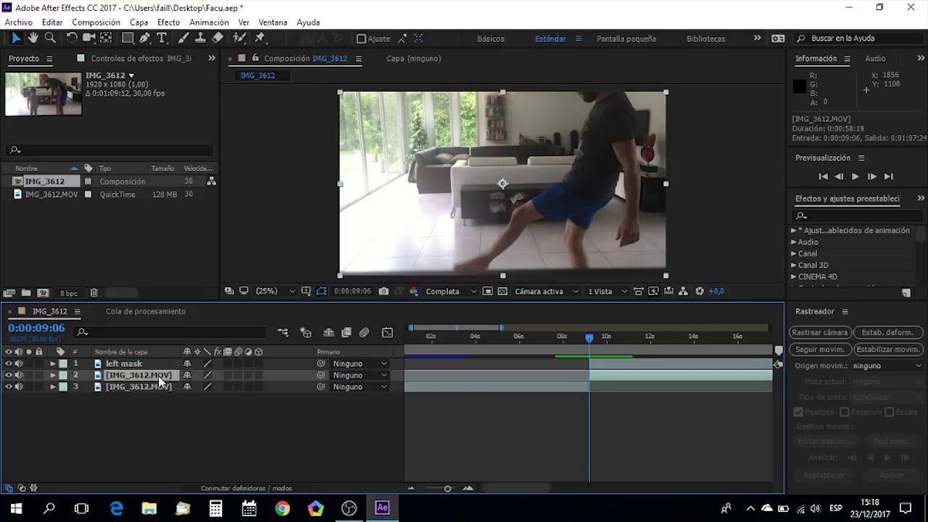
key(Return)
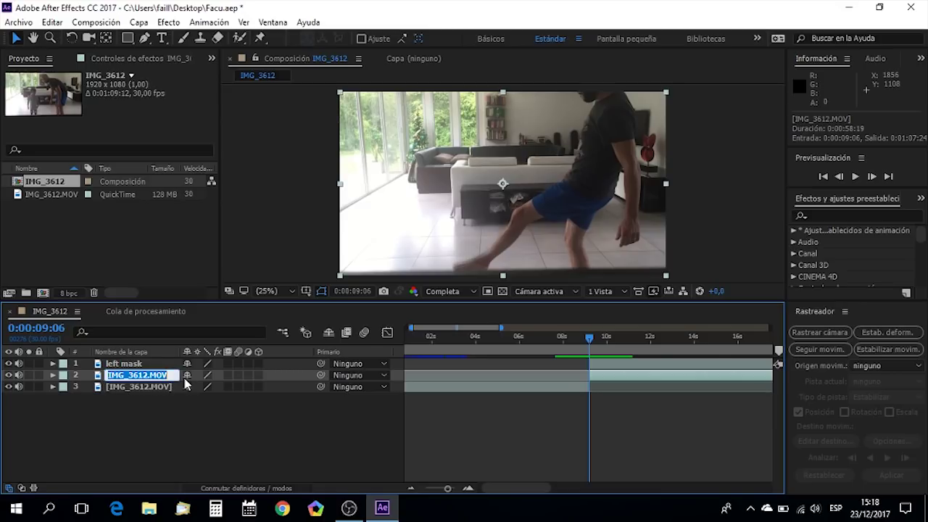
text(main)
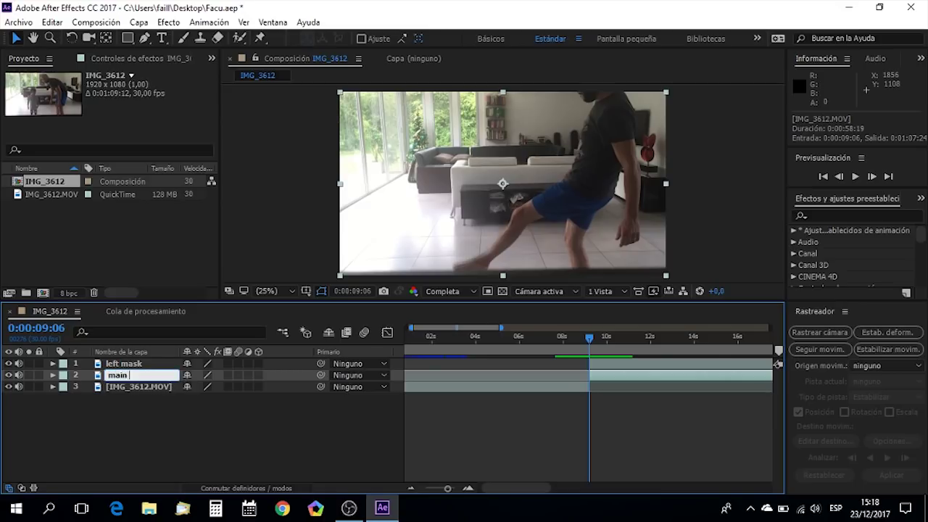
text( 2)
key(Return)
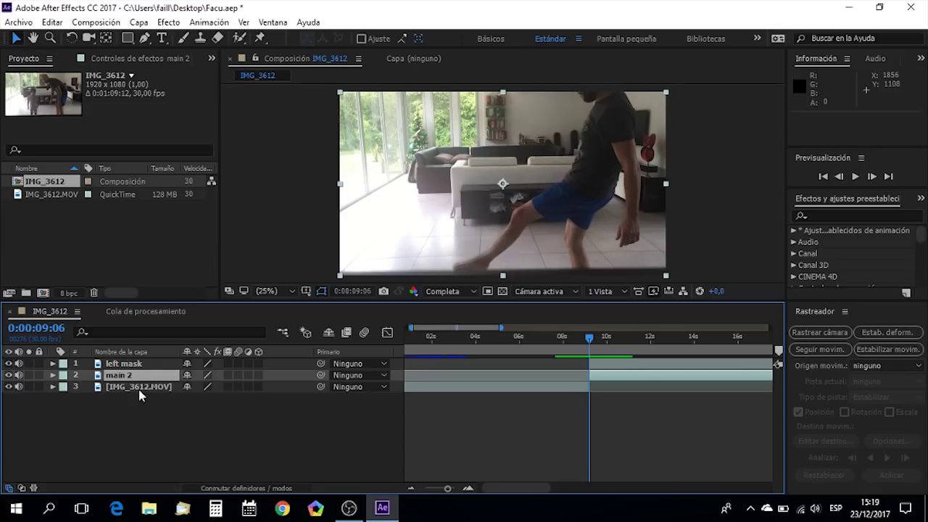
click(168, 385)
key(Return)
text(main 1)
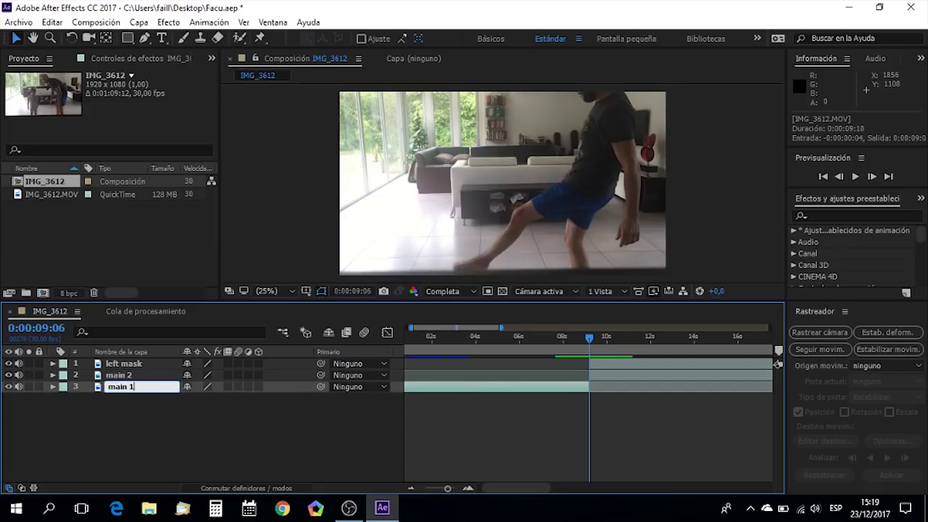
key(Return)
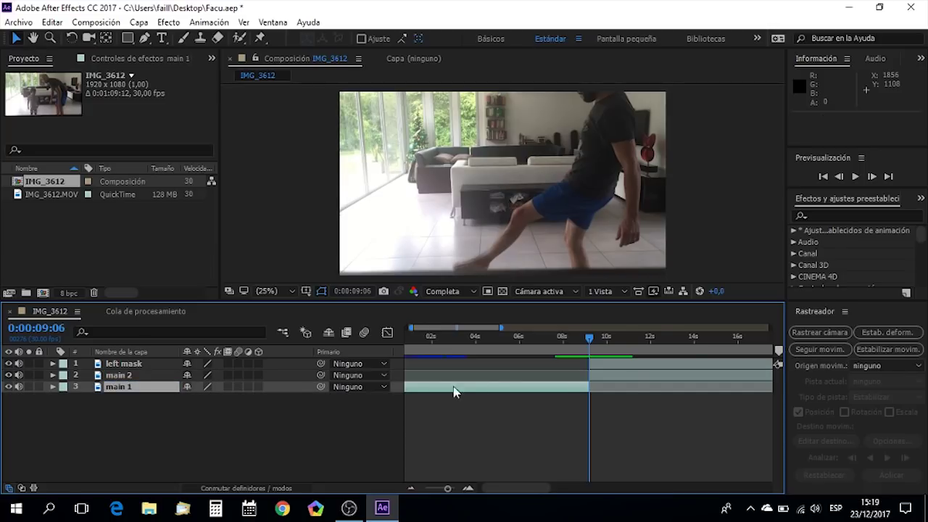
Step: Split main 2 at the current time and name the new layer Facu
click(656, 375)
key(ctrl+shift+d)
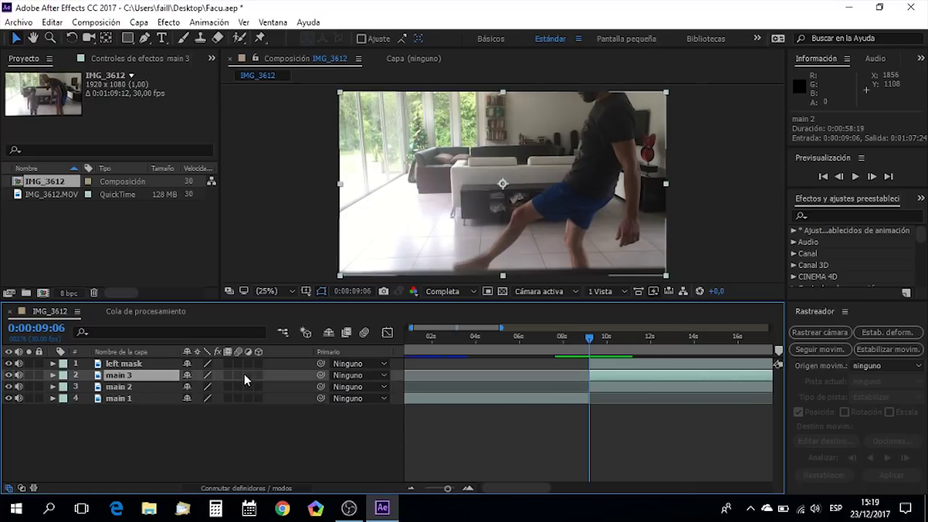
right_click(113, 376)
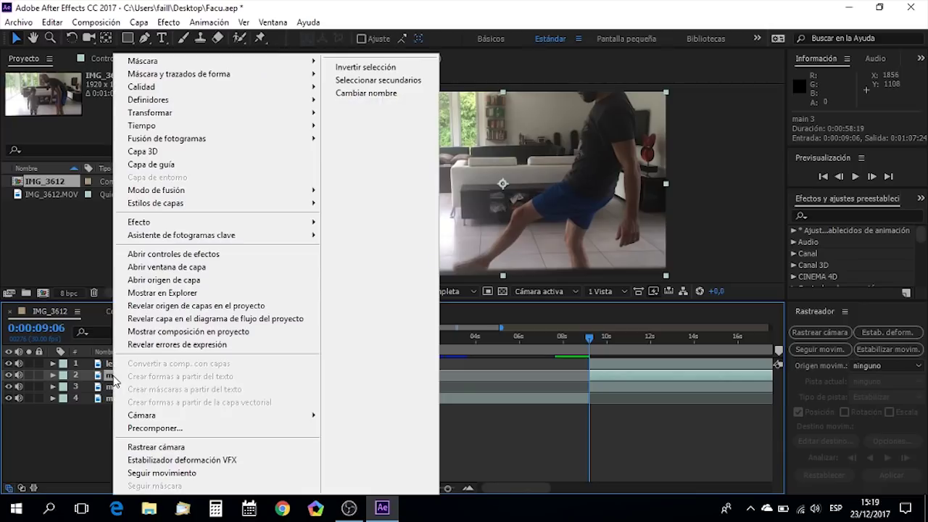
click(98, 380)
key(Return)
text(Facu)
key(Return)
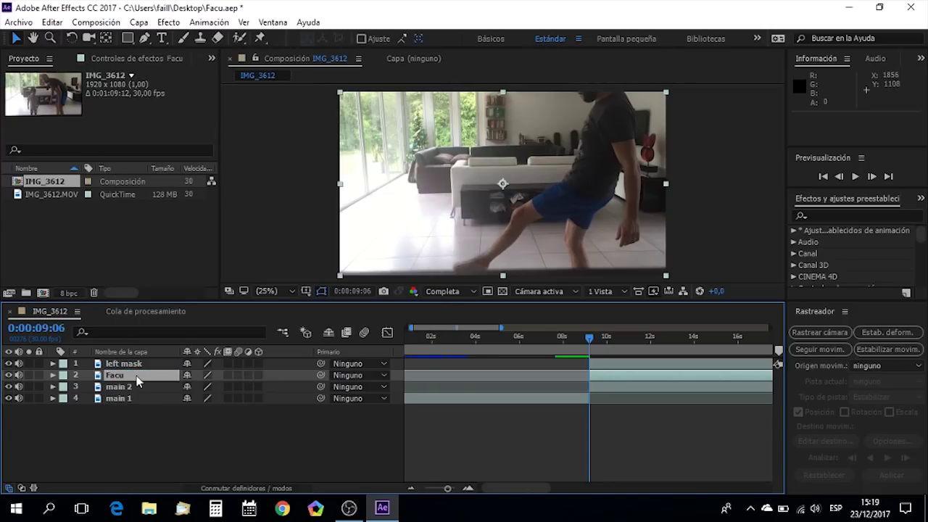
Step: Bring the Facu layer to the top of the layer stack
right_click(633, 376)
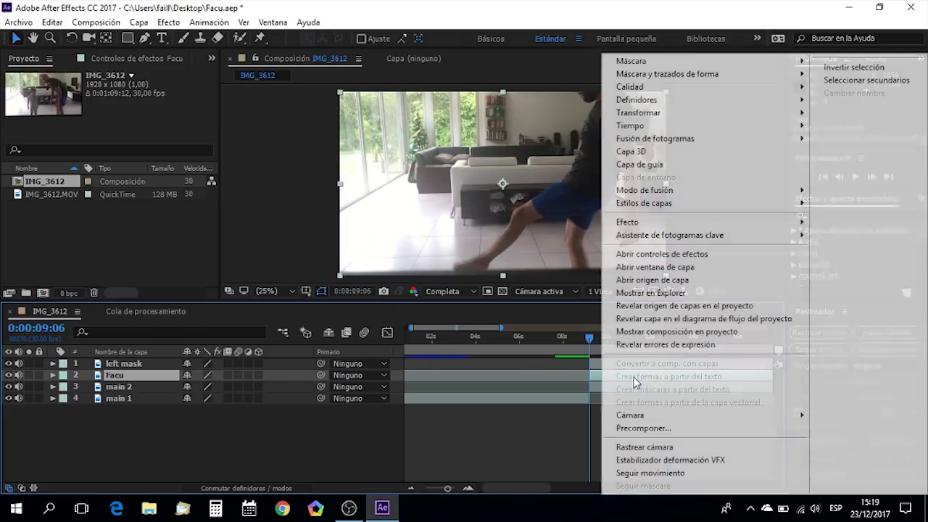
click(145, 22)
click(138, 22)
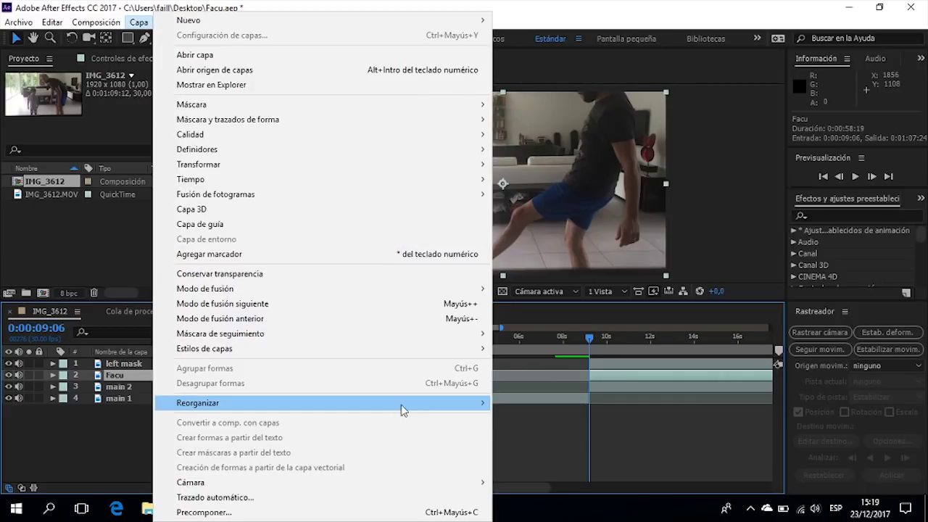
mouse_move(427, 415)
click(543, 404)
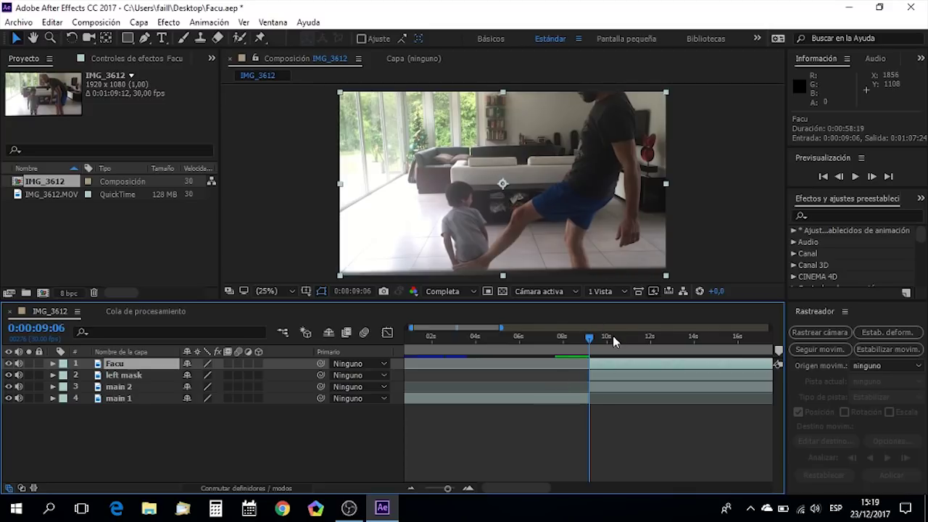
Step: Zoom the timeline out to the full clip and preview from about 0:00:48:23
drag(613, 336, 709, 337)
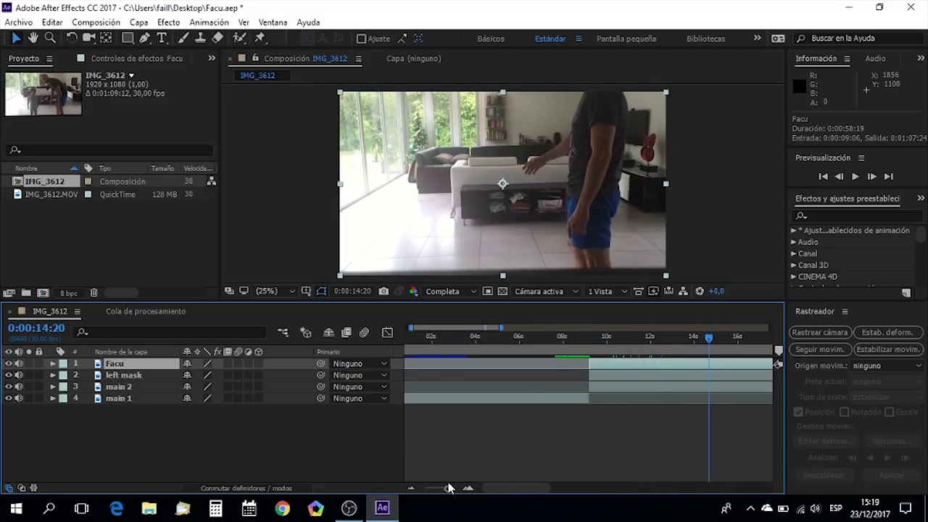
drag(445, 492, 433, 489)
drag(504, 338, 603, 341)
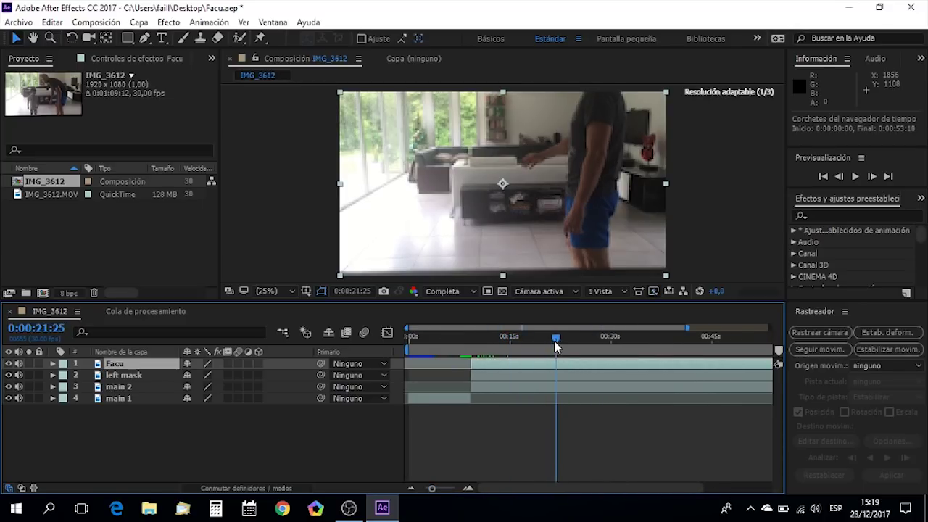
drag(602, 341, 731, 340)
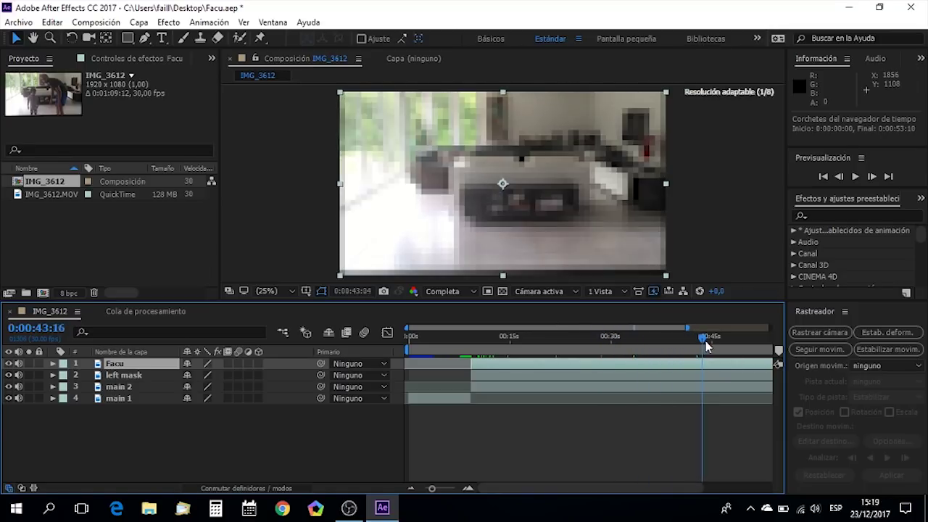
drag(730, 339, 739, 340)
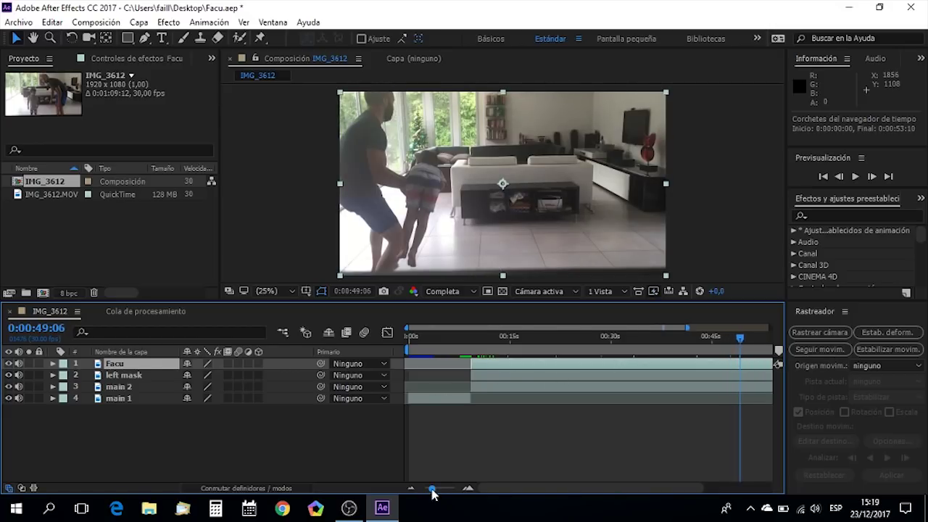
drag(432, 488, 425, 489)
drag(667, 337, 644, 341)
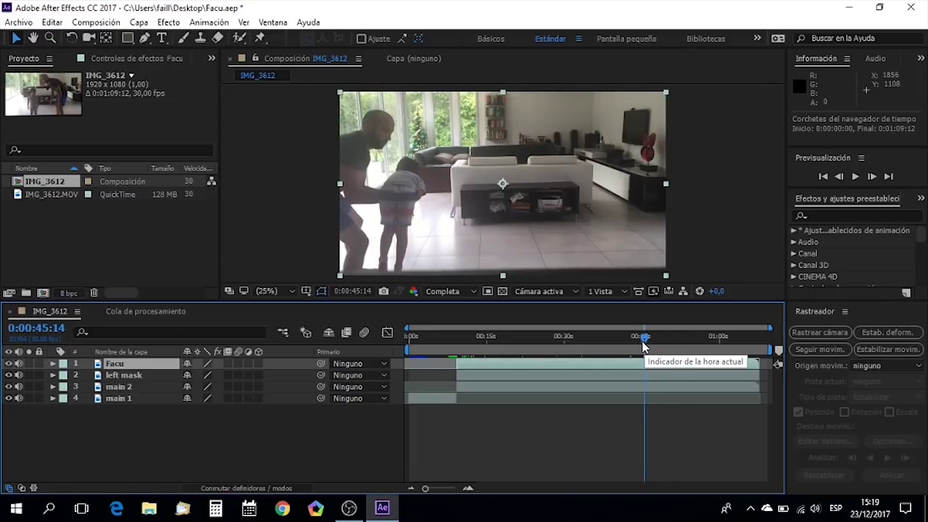
key(space)
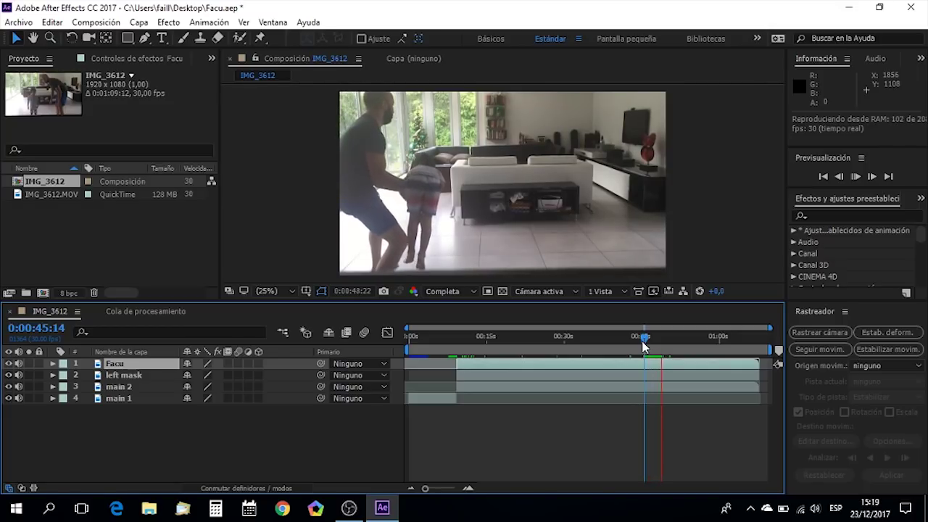
key(space)
Step: Drag the Facu layer bar earlier in the timeline toward the kick
drag(457, 363, 663, 366)
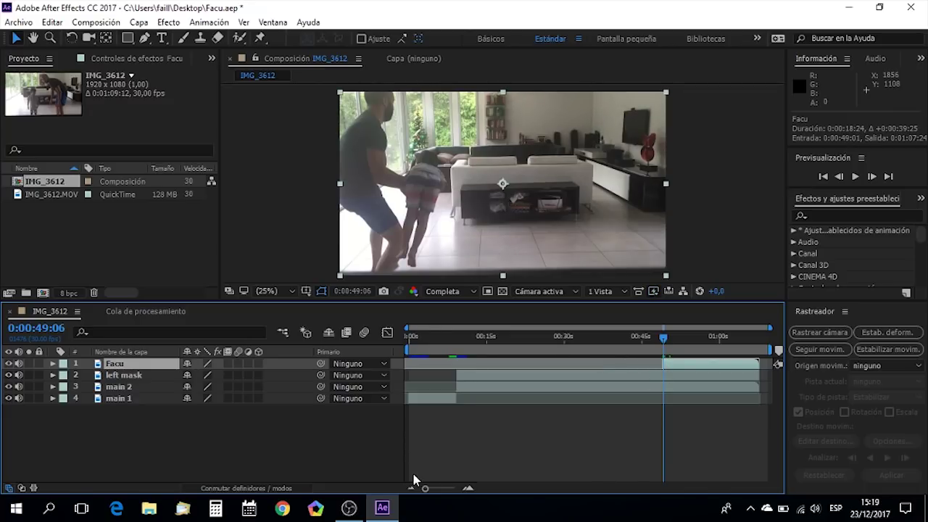
drag(427, 490, 441, 490)
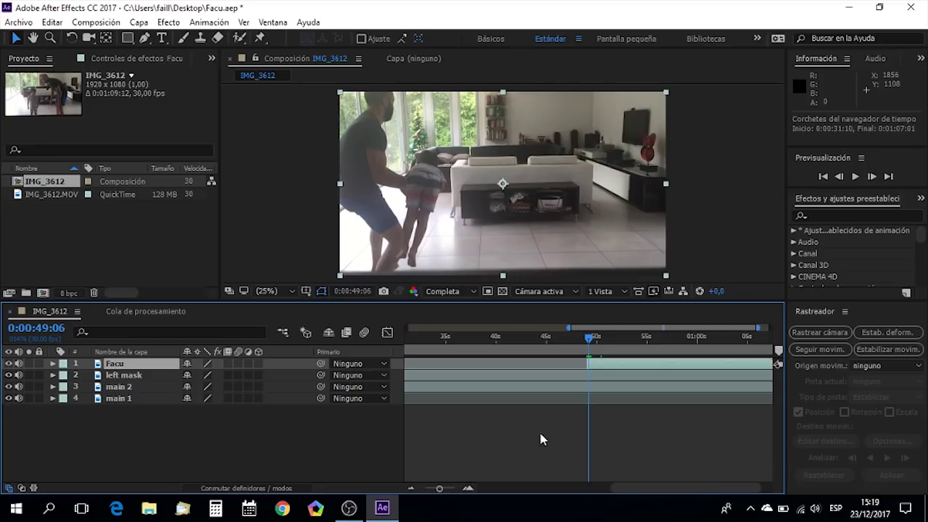
drag(622, 487, 584, 489)
drag(722, 363, 457, 365)
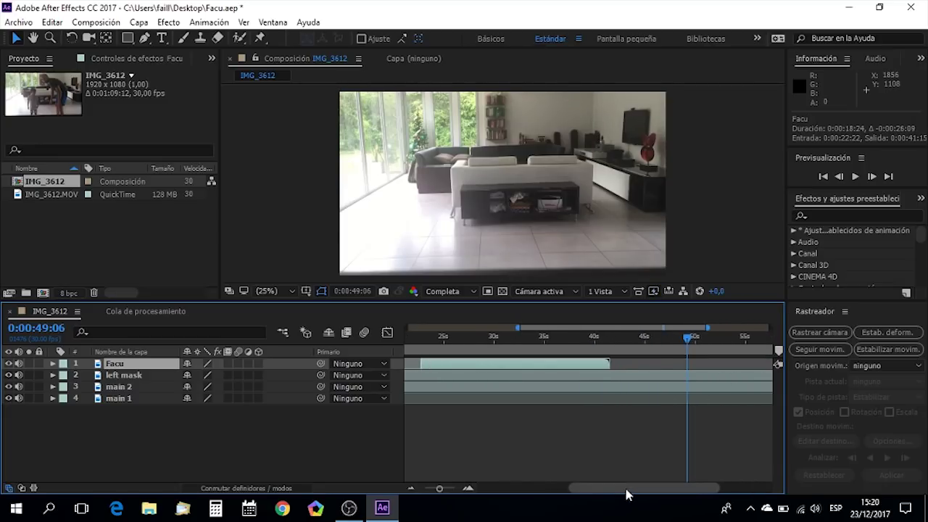
drag(627, 494, 555, 492)
drag(630, 363, 494, 364)
Step: Zoom in around 9 seconds and nudge the Facu layer to start at 0:00:09:06
click(456, 335)
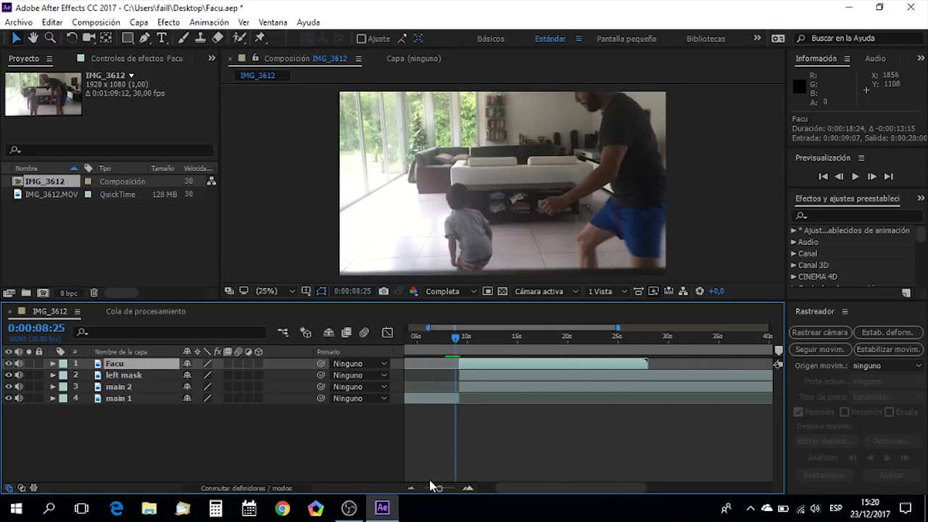
drag(435, 487, 445, 488)
click(564, 338)
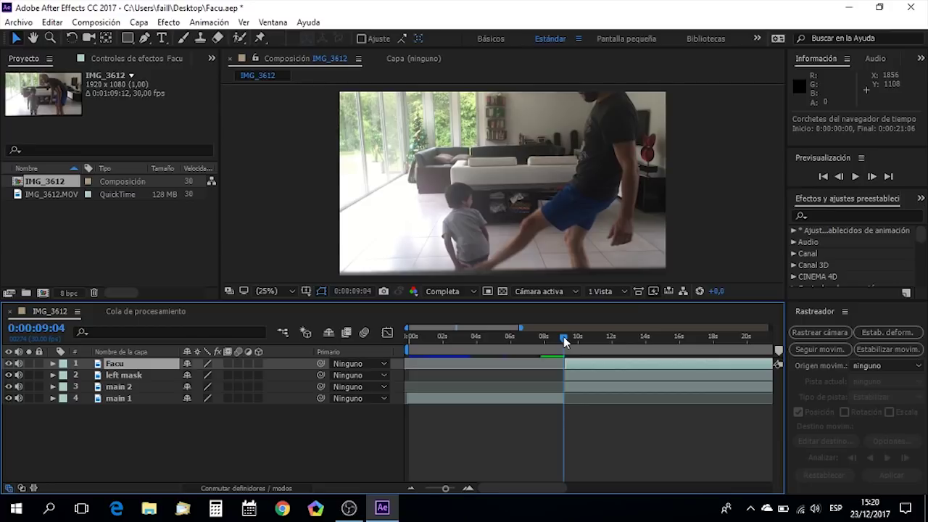
click(872, 178)
click(872, 178)
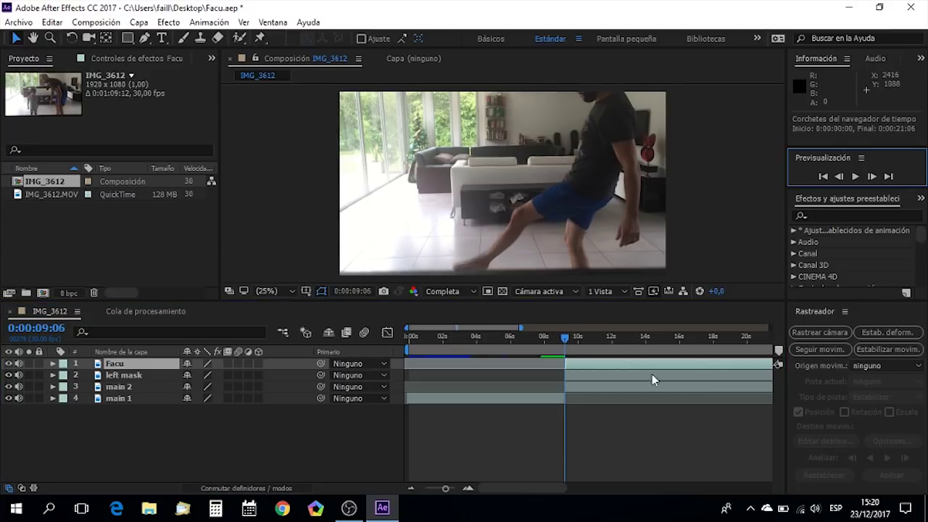
drag(445, 487, 452, 489)
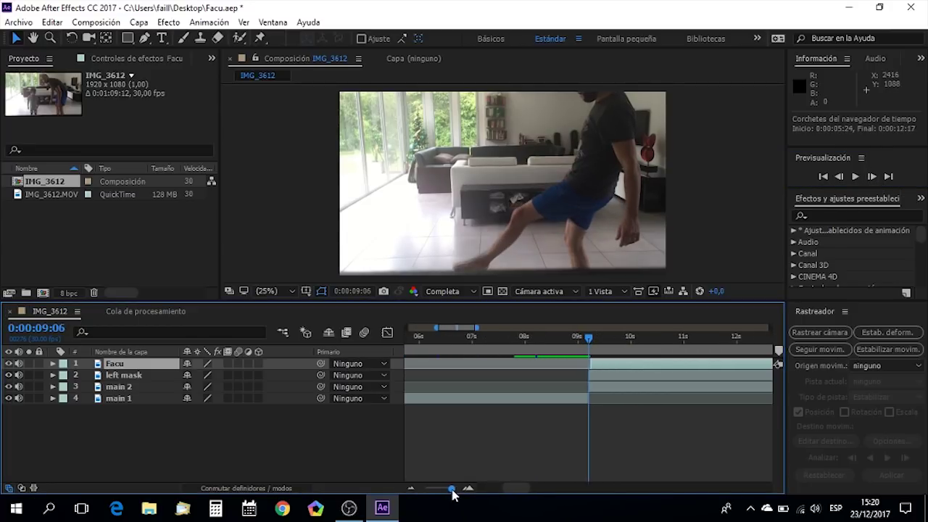
click(604, 360)
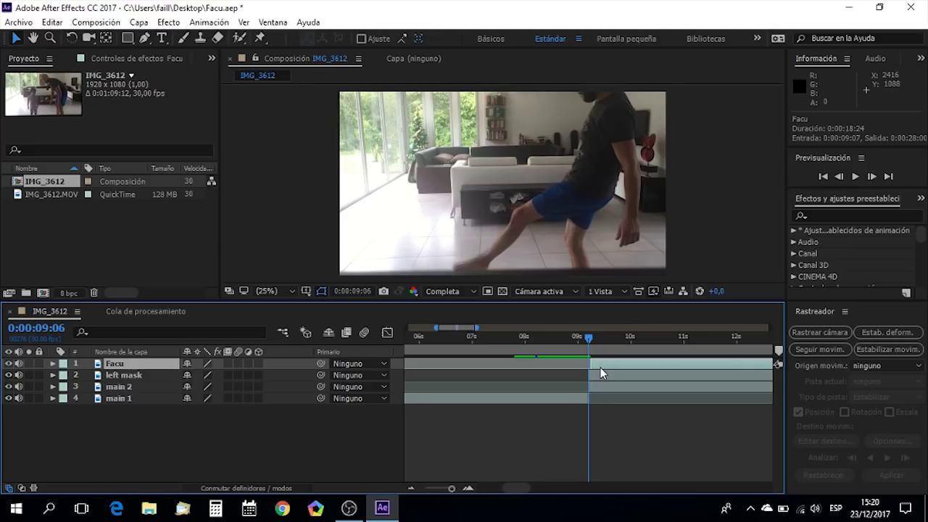
drag(600, 373, 600, 367)
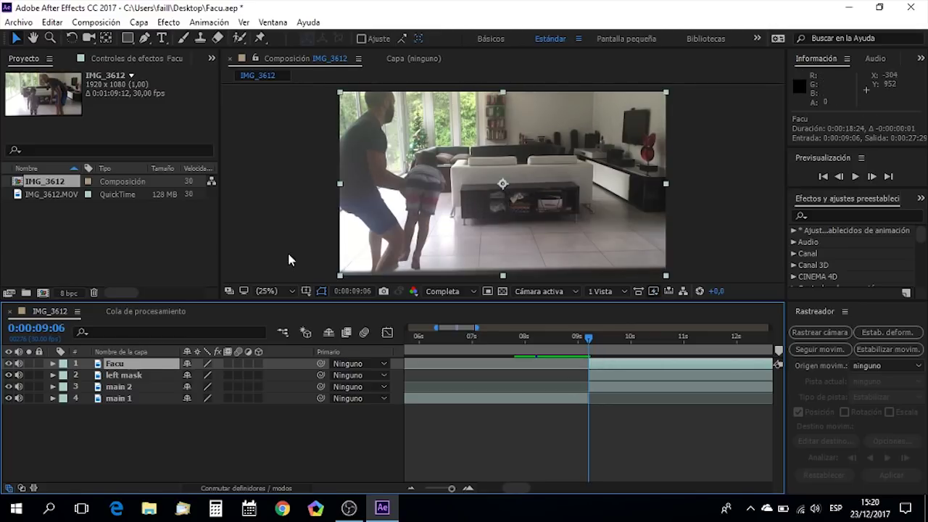
Step: Zoom the viewer to 50%, pan to the child, and switch to the Pen tool
click(33, 37)
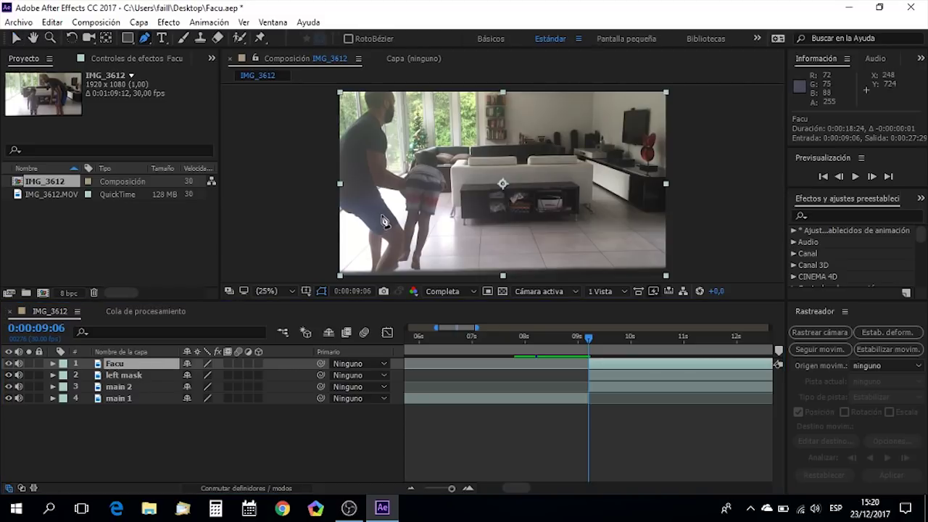
scroll(384, 221, up, 2)
mouse_move(384, 221)
mouse_down()
mouse_move(522, 128)
mouse_move(523, 150)
mouse_up()
key(g)
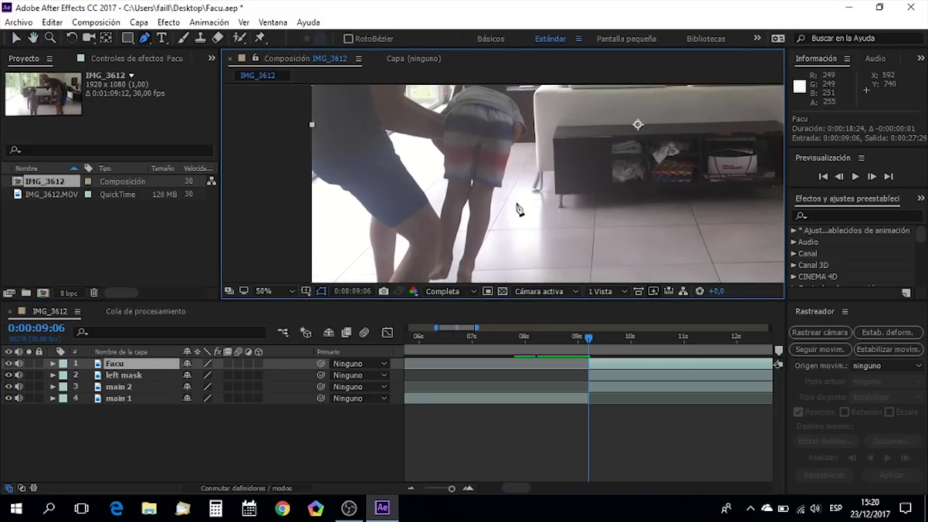
drag(507, 300, 507, 386)
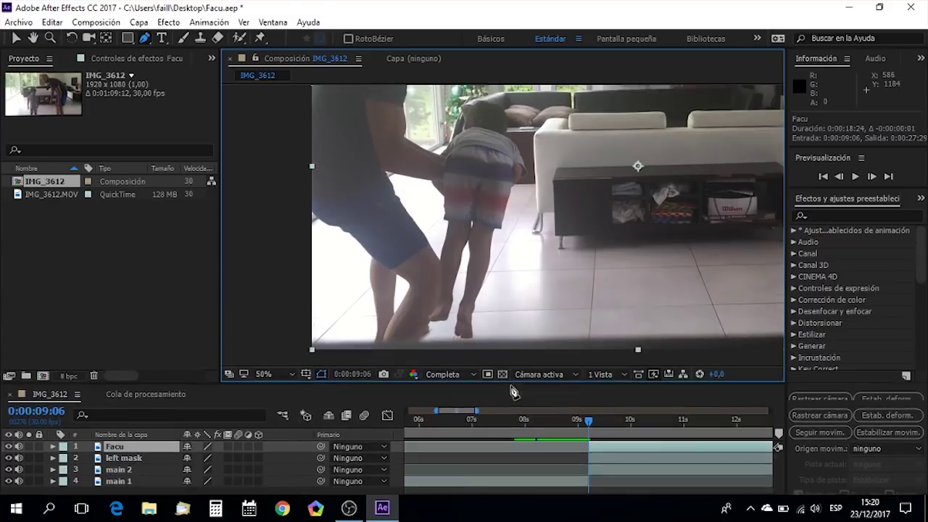
Step: Trace mask points up the child's leg and back and around the head
click(448, 319)
click(429, 319)
click(438, 317)
click(438, 294)
click(441, 259)
click(446, 225)
scroll(443, 229, up, 2)
click(509, 215)
click(505, 139)
click(516, 108)
scroll(518, 114, up, 3)
click(486, 210)
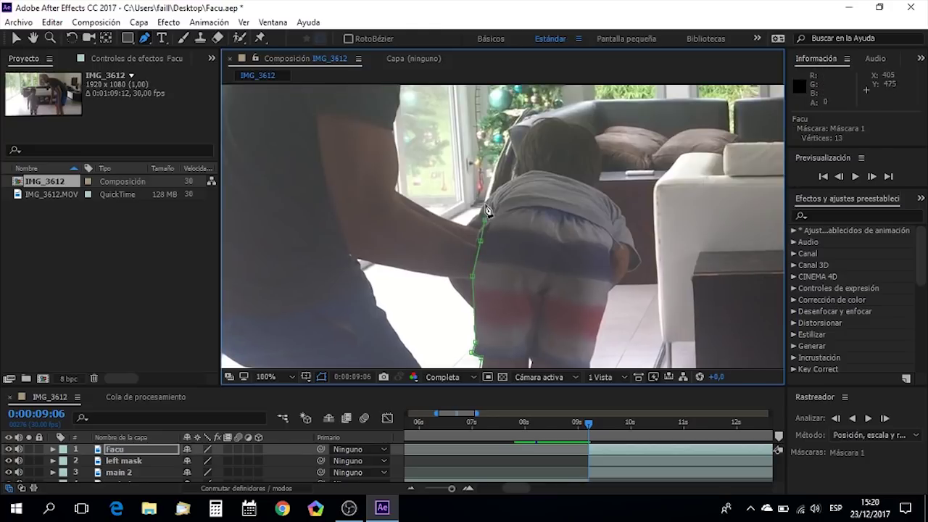
click(522, 149)
click(551, 121)
click(586, 130)
click(599, 161)
Step: Continue the mask down the right side, shorts, right leg, foot and inner leg to close it
click(614, 201)
click(628, 231)
click(638, 270)
click(634, 283)
click(627, 292)
click(610, 308)
click(607, 319)
scroll(613, 304, down, 3)
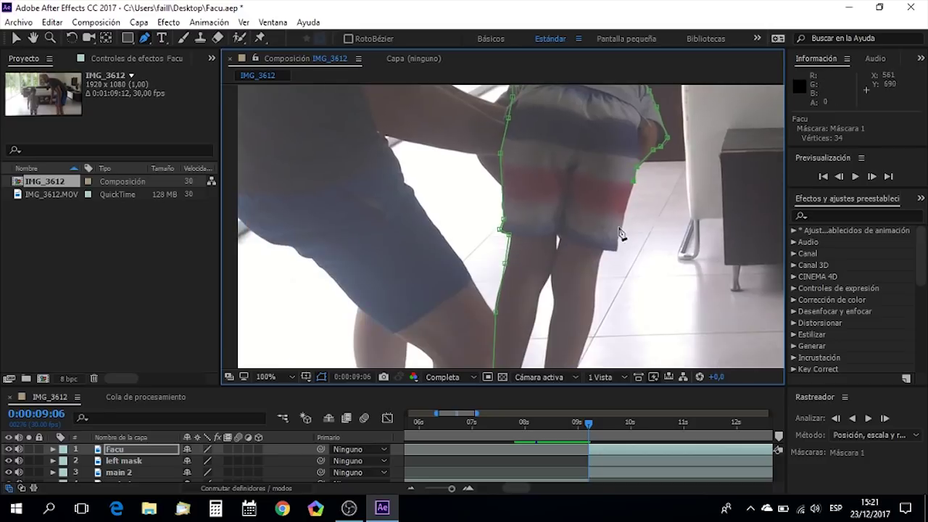
scroll(606, 257, down, 3)
click(606, 186)
scroll(604, 206, down, 3)
click(598, 207)
click(587, 246)
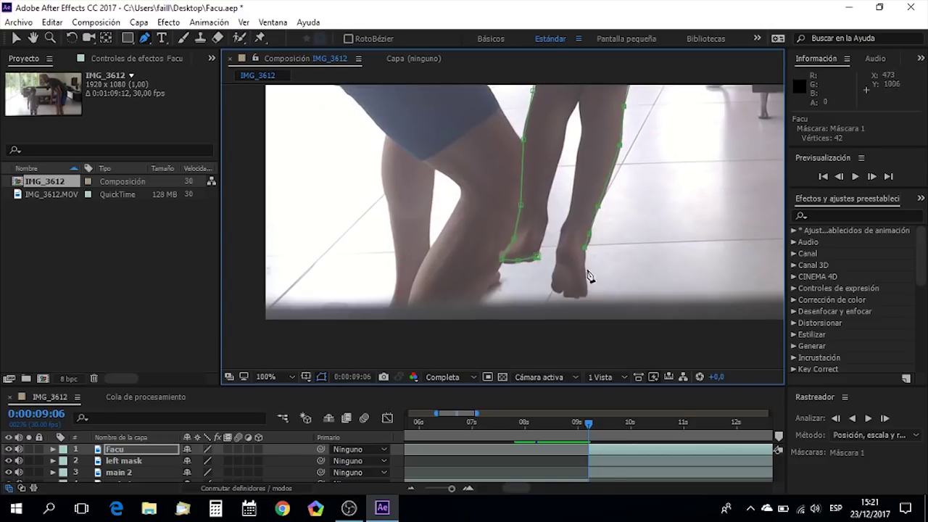
click(554, 279)
click(562, 247)
click(573, 210)
click(578, 149)
click(580, 99)
click(565, 117)
click(559, 148)
click(550, 182)
click(545, 202)
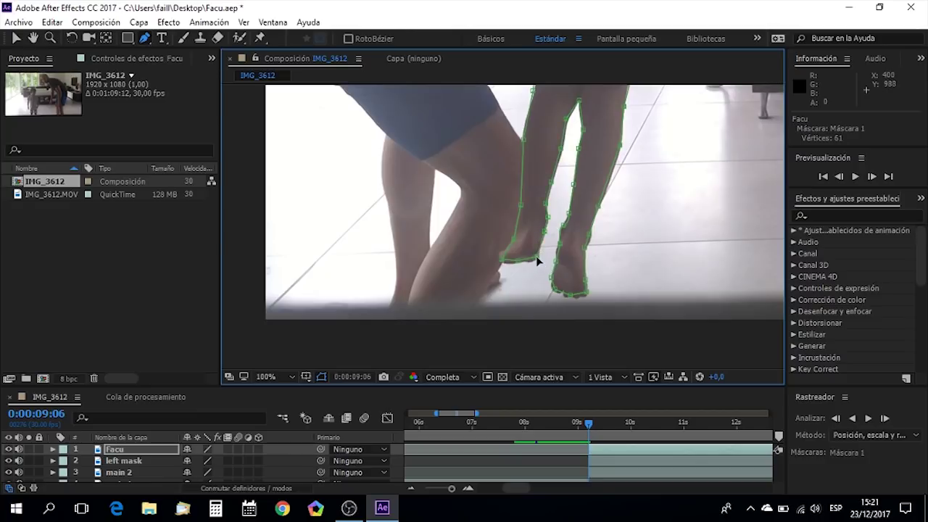
scroll(518, 259, down, 1)
scroll(511, 221, down, 2)
scroll(507, 216, down, 1)
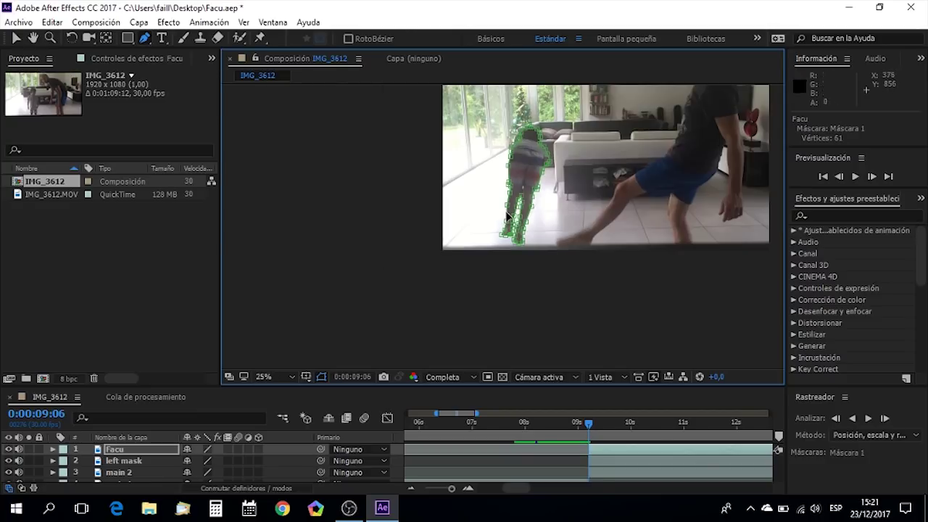
Step: Save the project and compare the masked frame against the previous frame
click(29, 18)
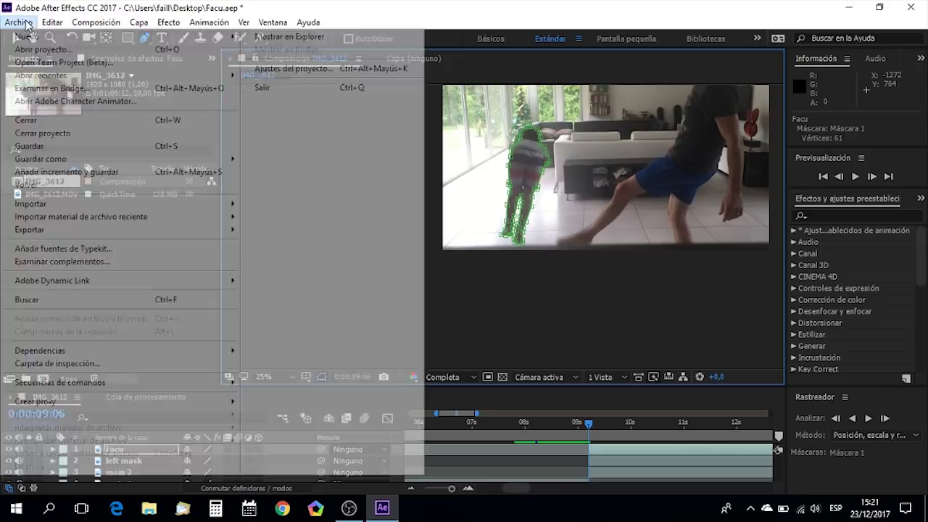
click(73, 144)
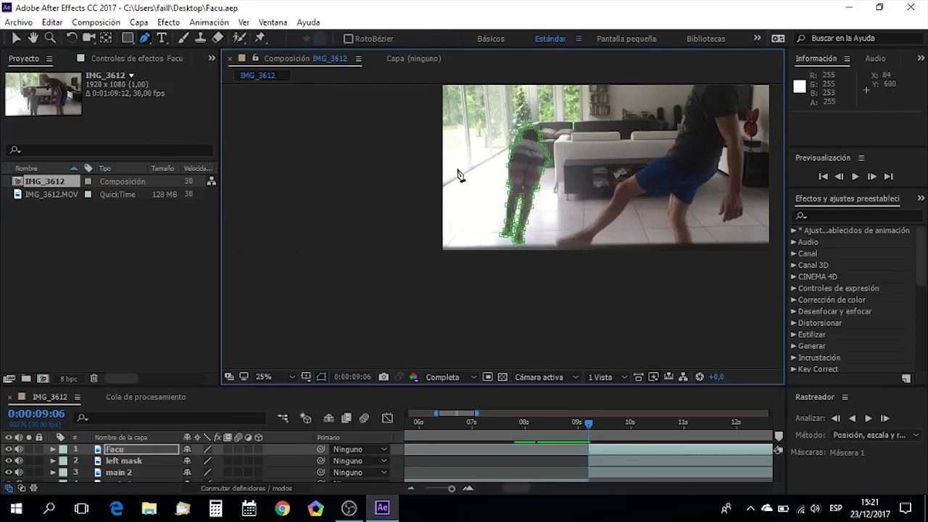
click(840, 176)
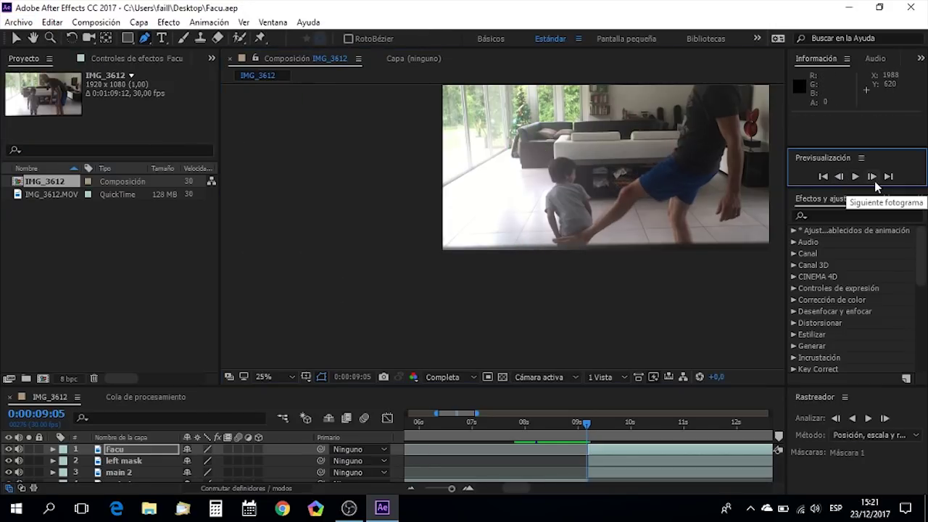
click(873, 180)
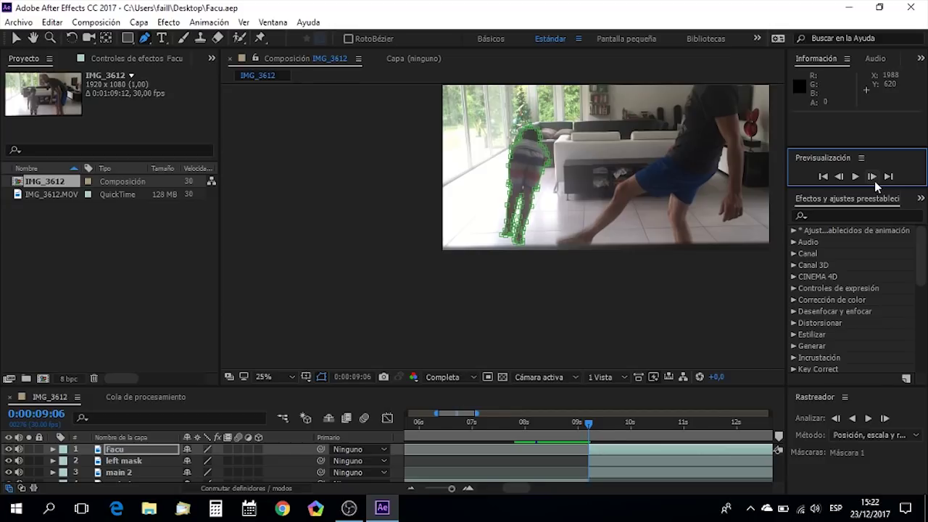
click(839, 176)
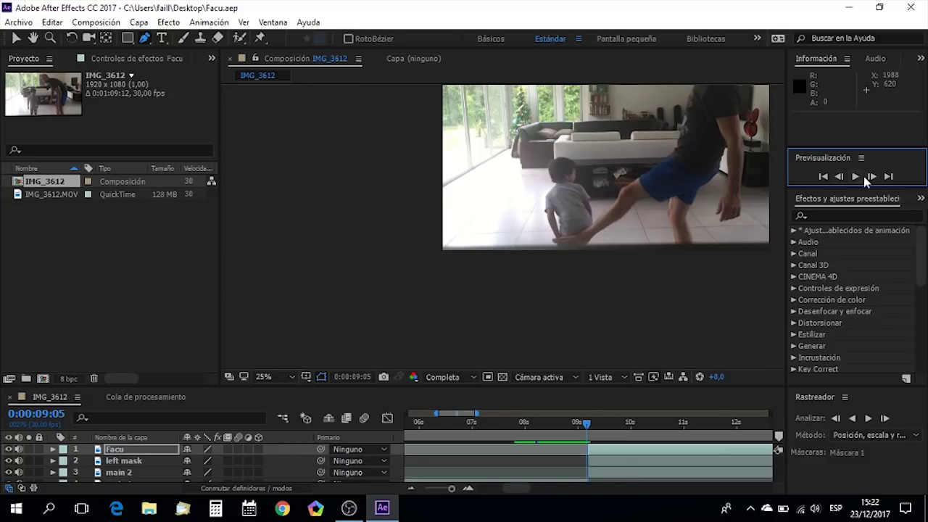
click(870, 177)
Step: With the Selection tool, drag the Facu layer right toward the child in the footage
click(610, 453)
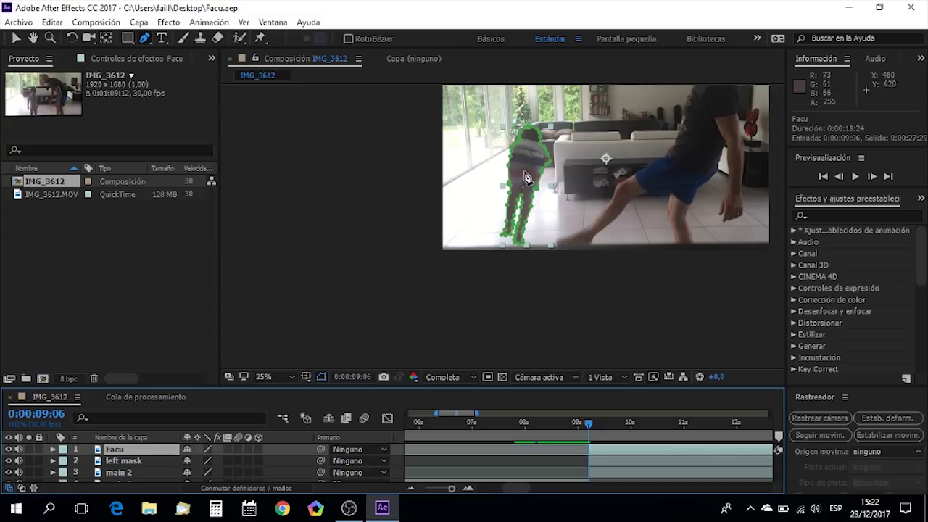
click(16, 37)
drag(528, 169, 557, 163)
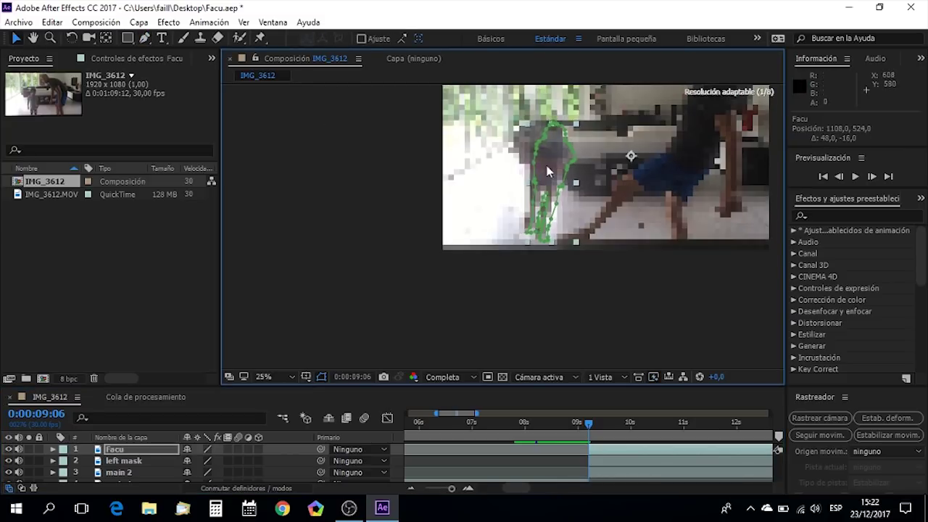
click(841, 180)
click(874, 175)
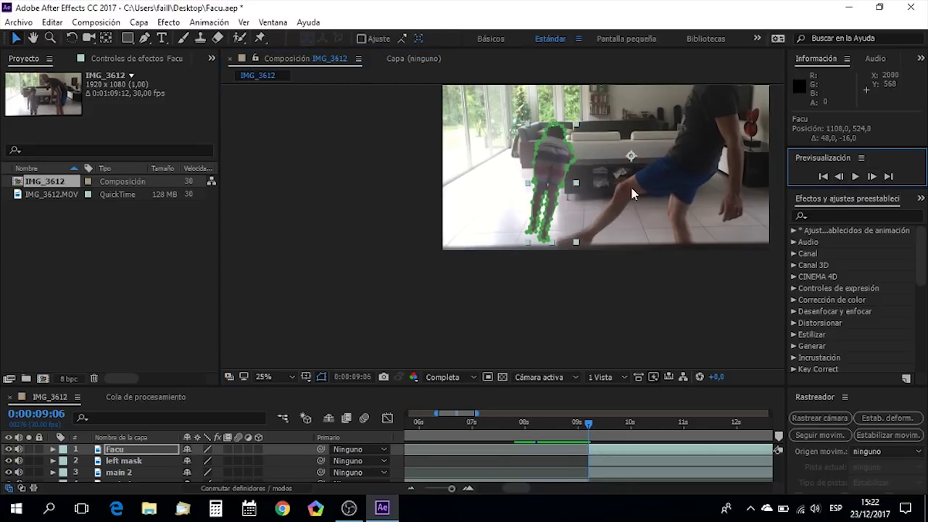
drag(548, 171, 554, 170)
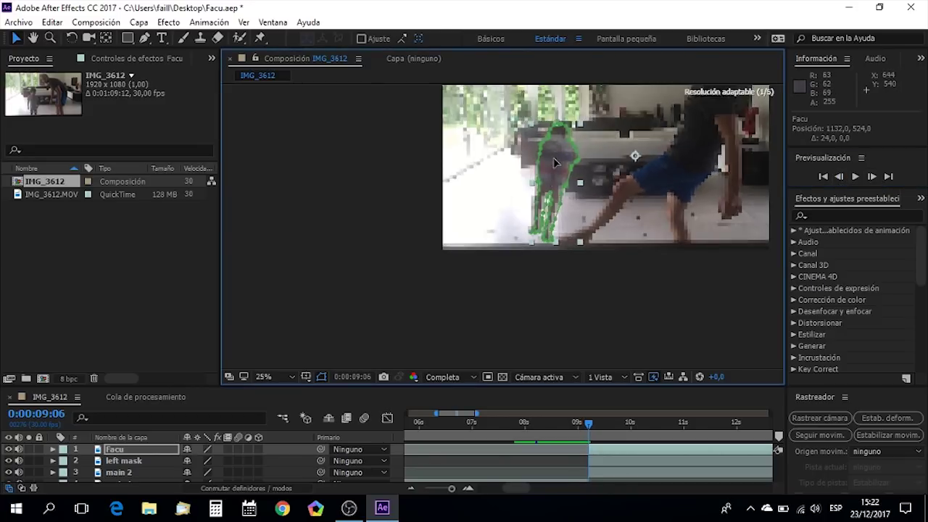
Step: Move the Facu layer down and left to 1092,620, checking neighbouring frames
click(839, 178)
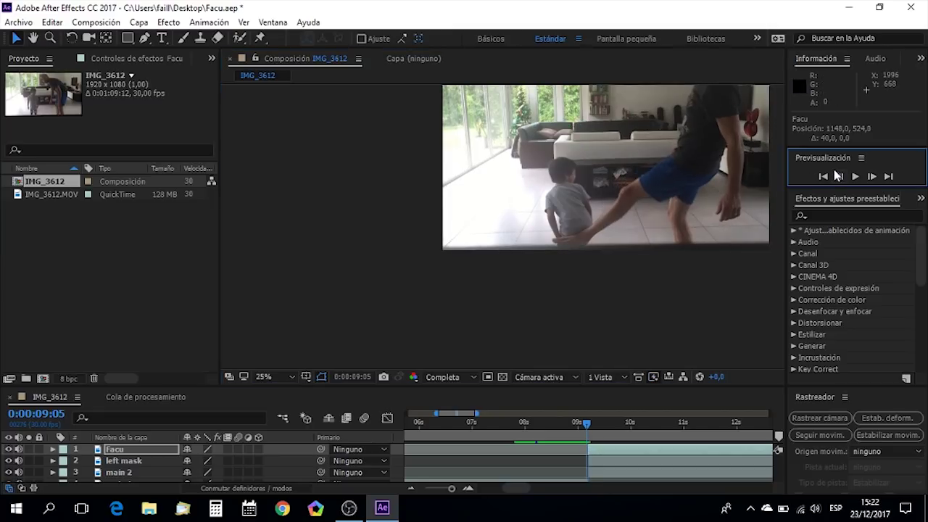
click(871, 178)
click(871, 179)
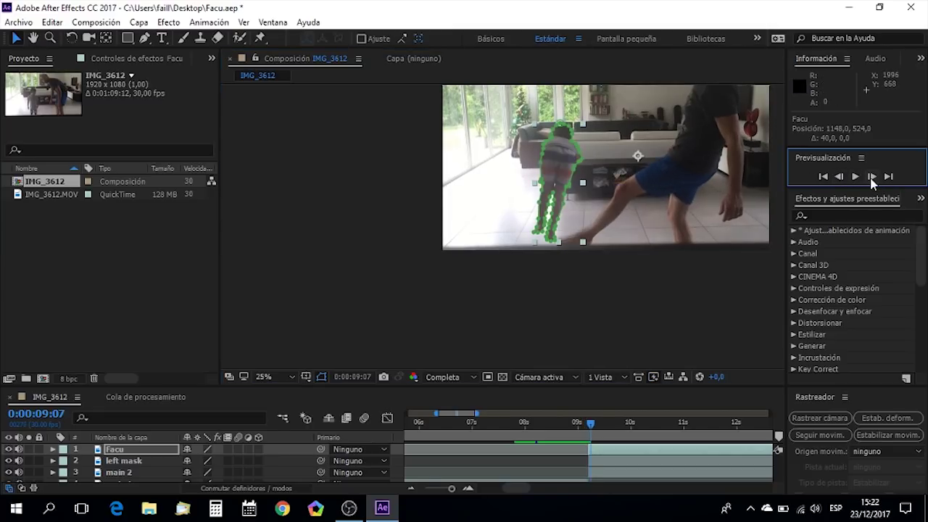
click(843, 180)
click(843, 180)
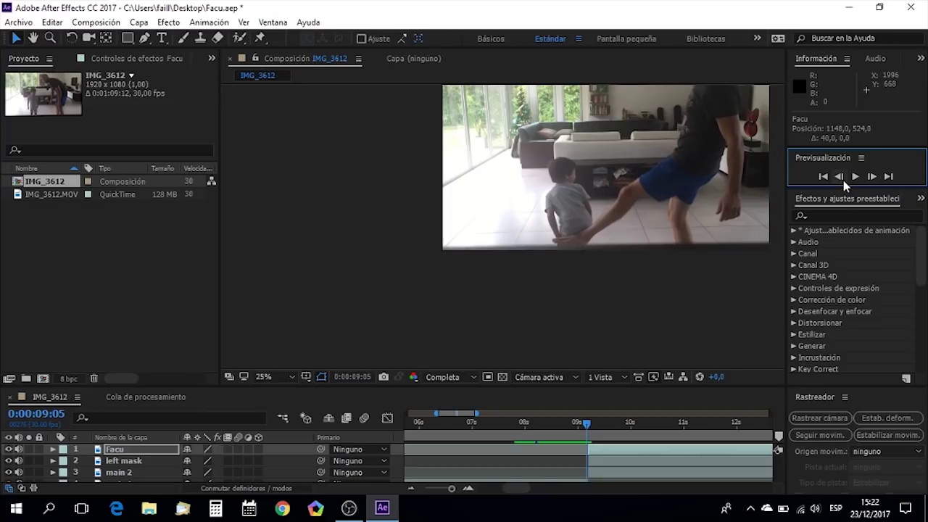
click(872, 178)
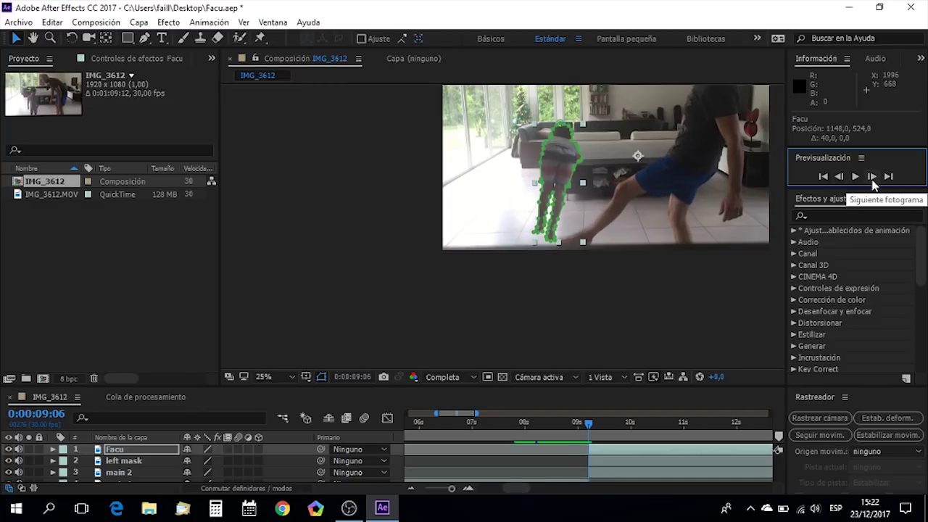
drag(558, 155, 550, 168)
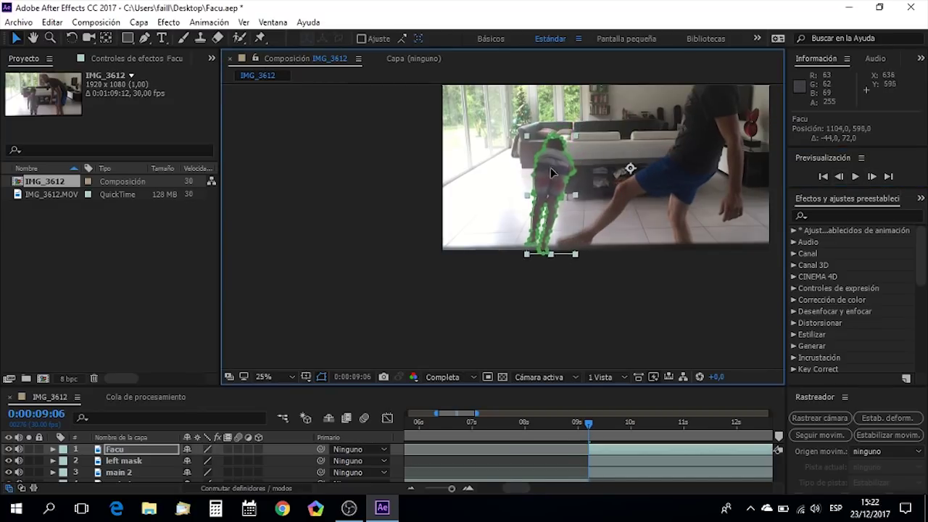
click(839, 179)
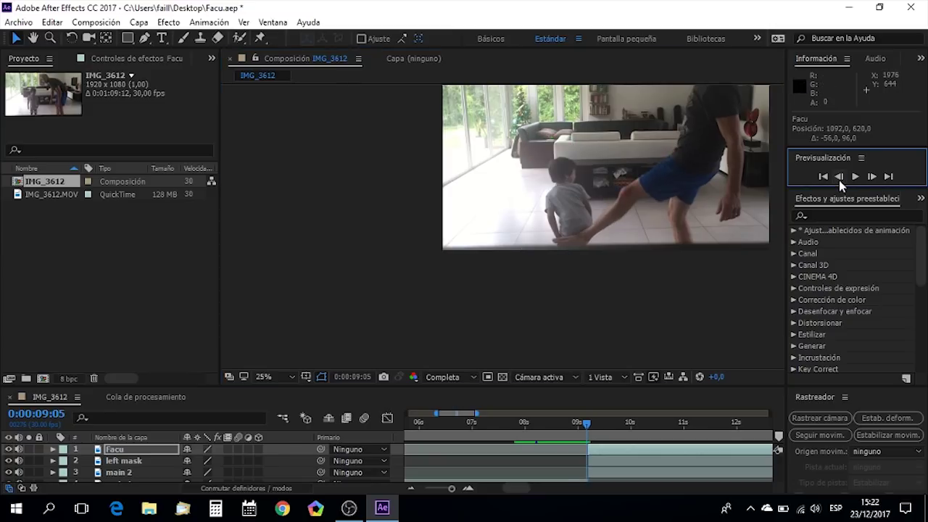
click(871, 178)
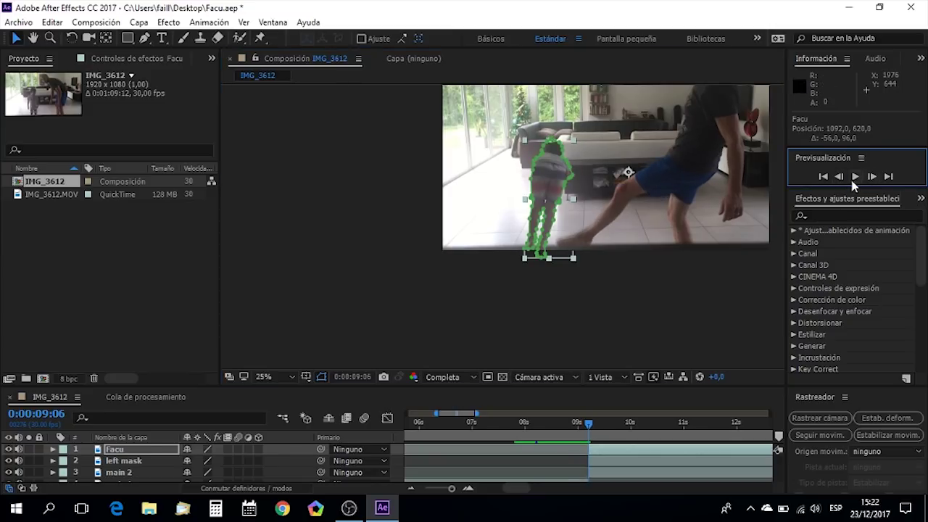
Step: Set the Facu layer's Rotation to 0x-18° and compare with the previous frame
click(53, 450)
click(64, 473)
scroll(137, 474, down, 2)
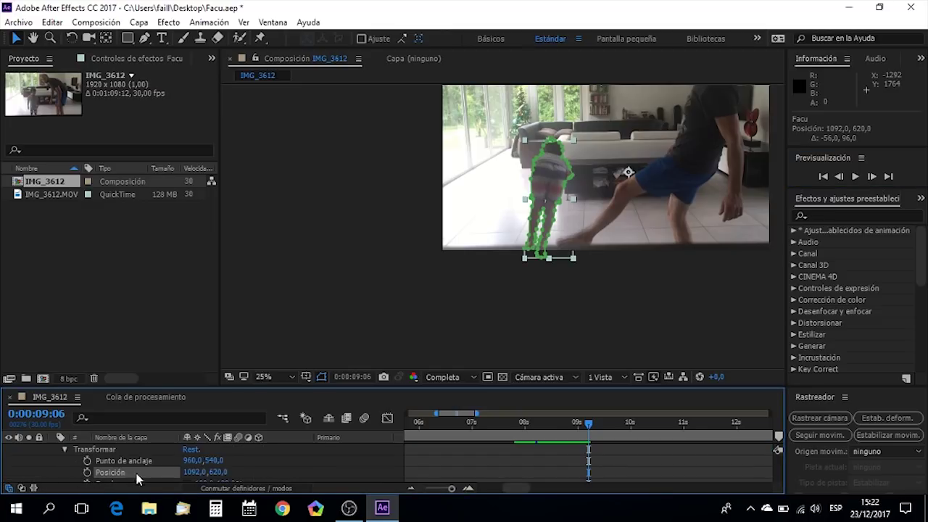
scroll(211, 462, down, 3)
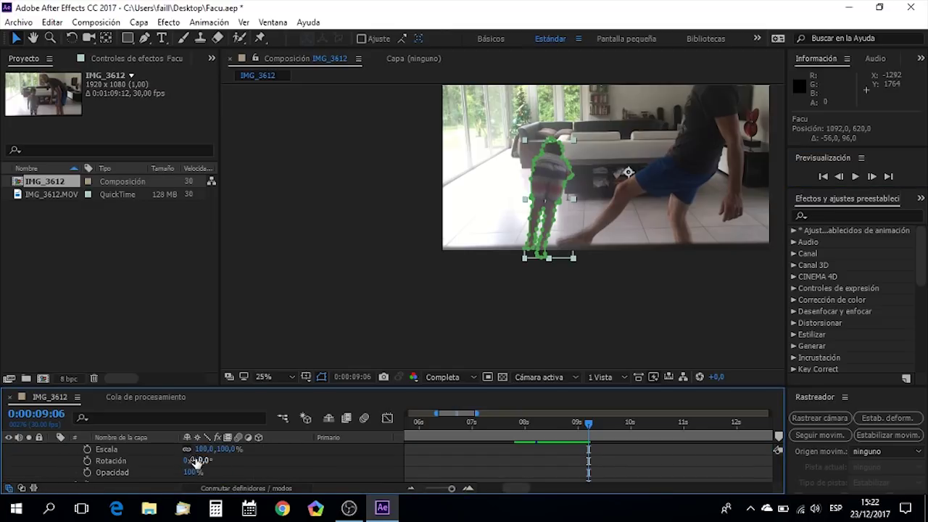
drag(200, 460, 212, 461)
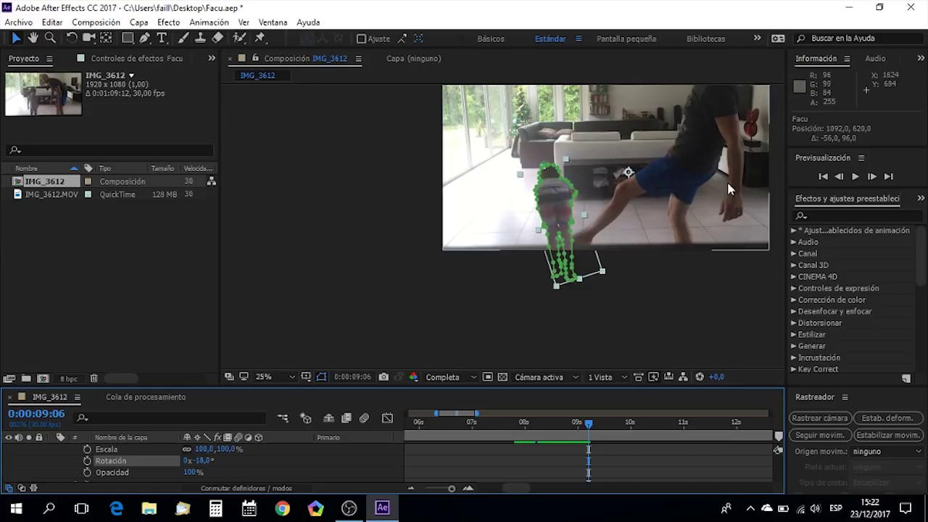
click(844, 179)
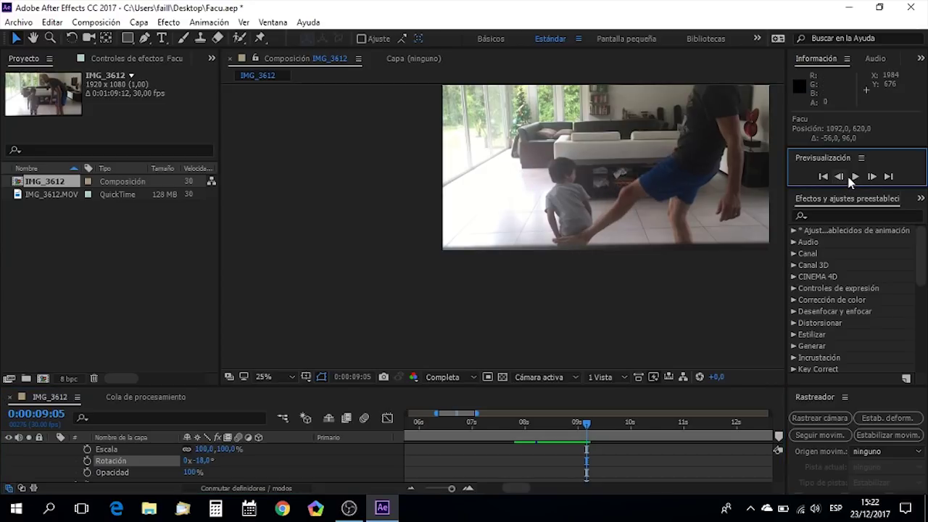
click(872, 176)
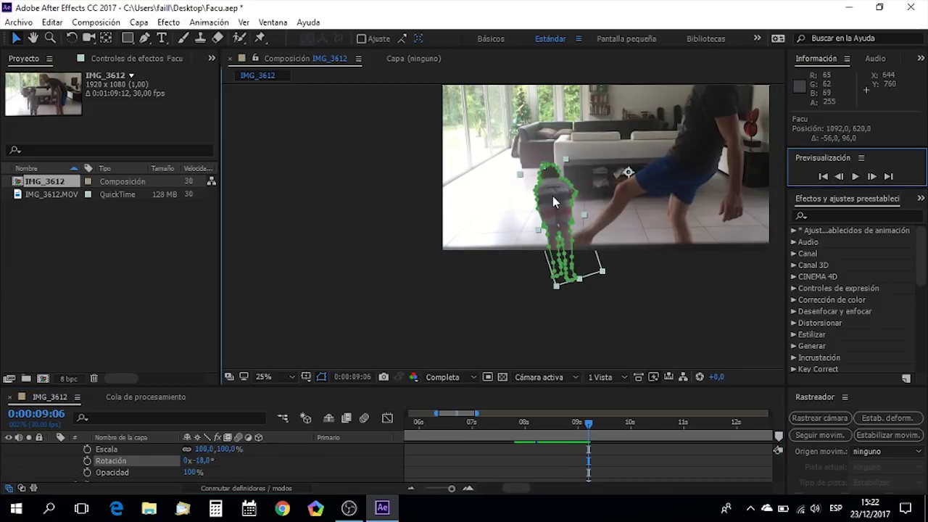
Step: Raise the Facu layer onto the child and recheck alignment against the previous frame
drag(556, 176, 553, 156)
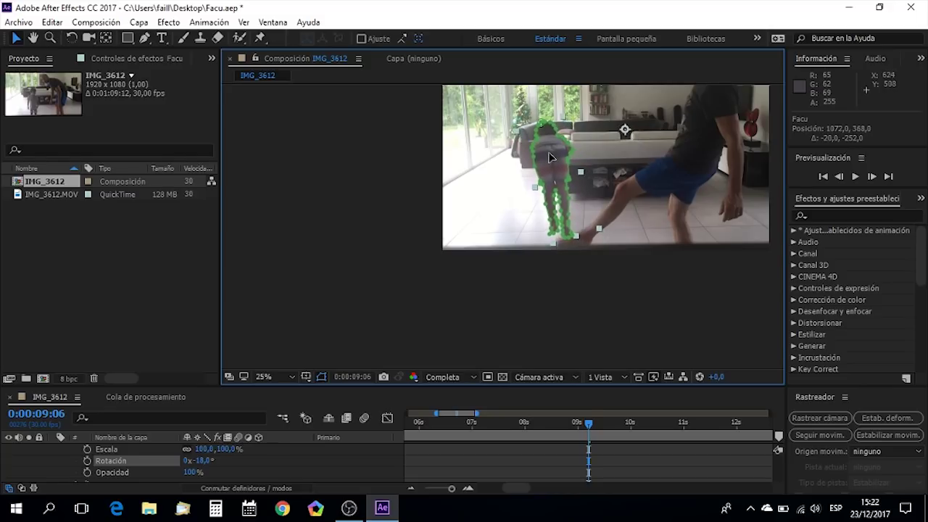
click(840, 177)
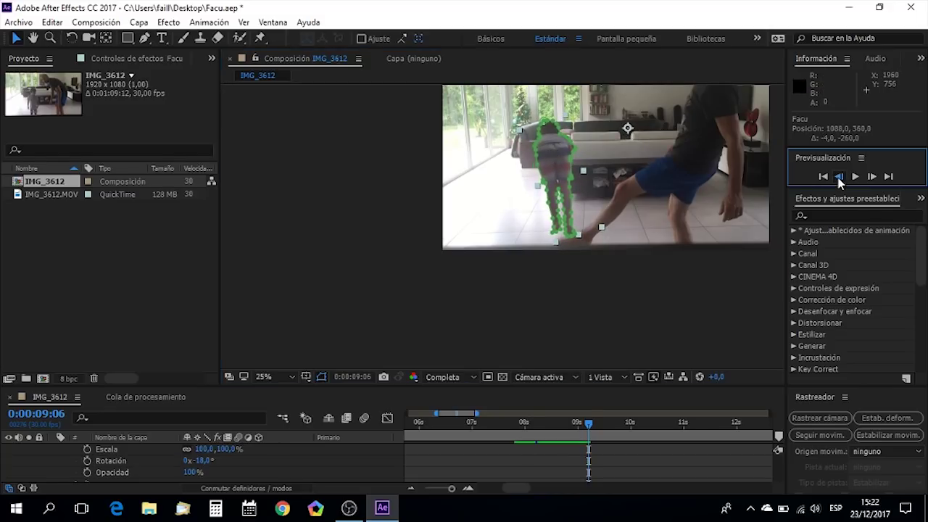
click(871, 176)
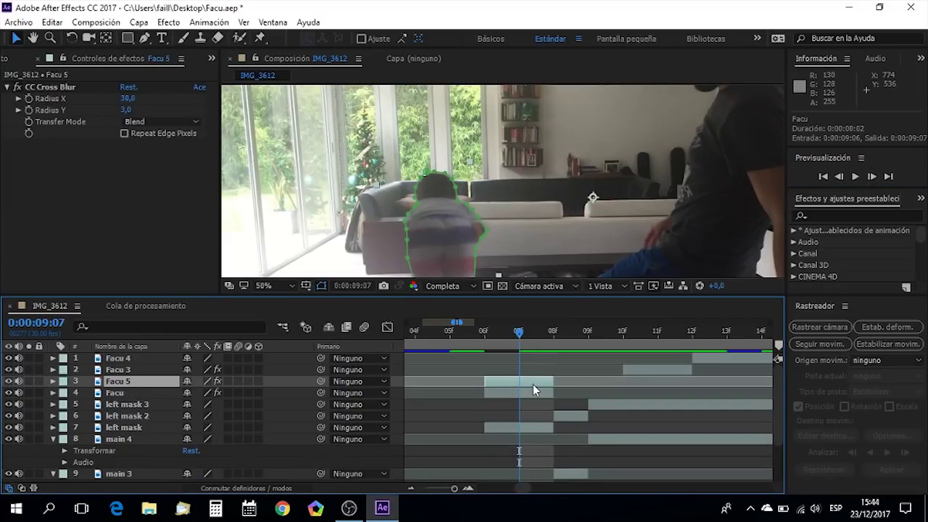
Step: Slide the Facu 5 layer two frames later so it starts at 9:07
drag(533, 384, 602, 384)
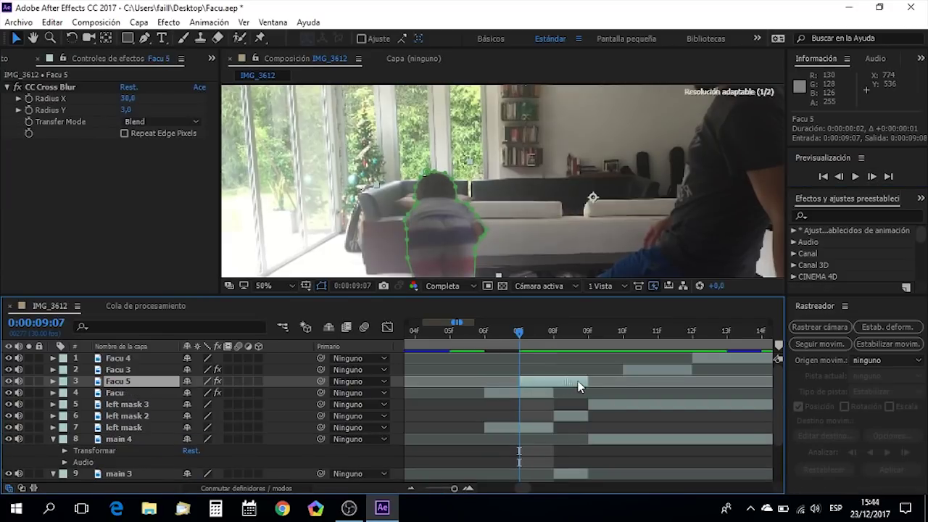
click(575, 333)
scroll(413, 217, down, 1)
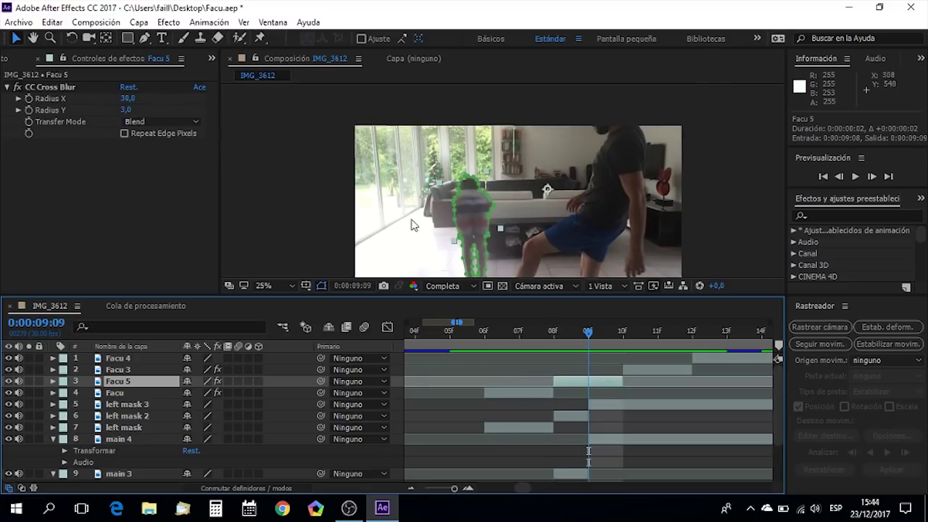
Step: Set Facu 5's Scale to 85%
click(53, 381)
click(65, 416)
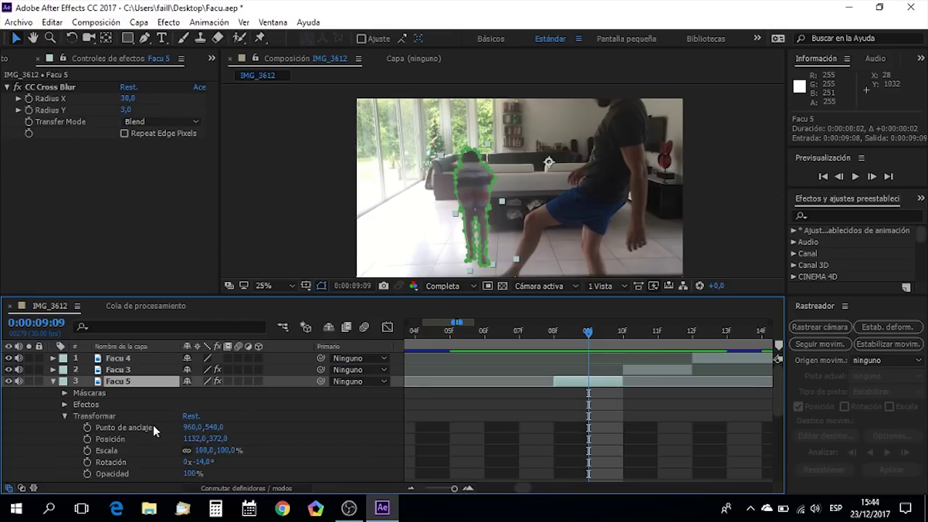
click(205, 450)
text(90)
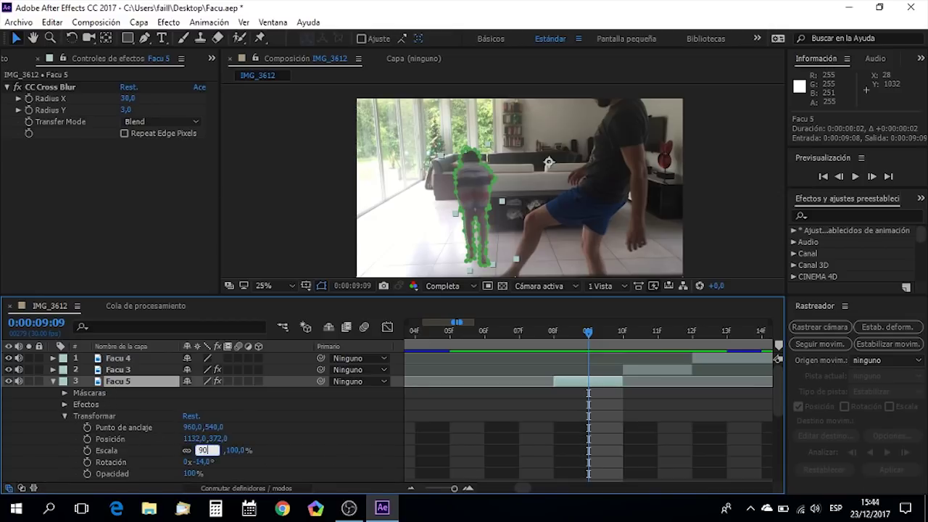
key(Return)
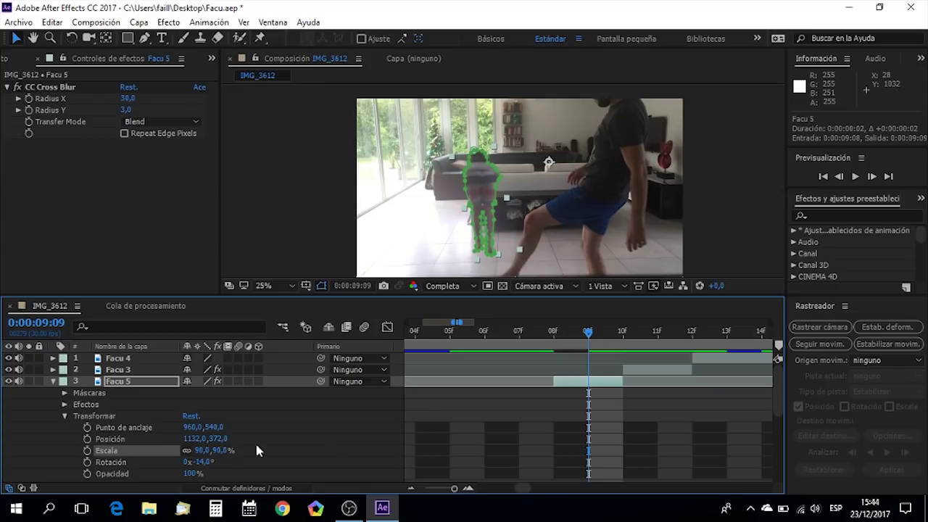
click(203, 450)
text(85)
key(Return)
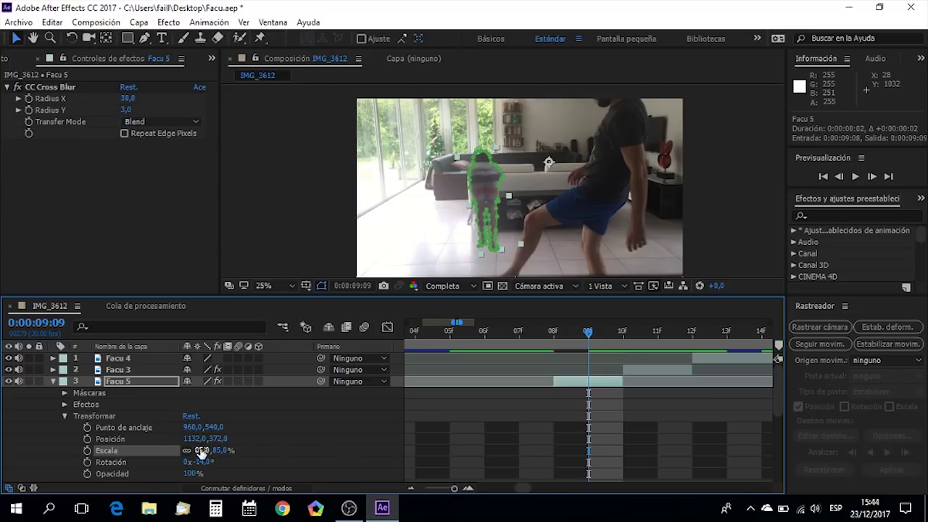
Step: Move Facu 5 over the child and trim the Facu layer to a single frame
drag(484, 195, 477, 182)
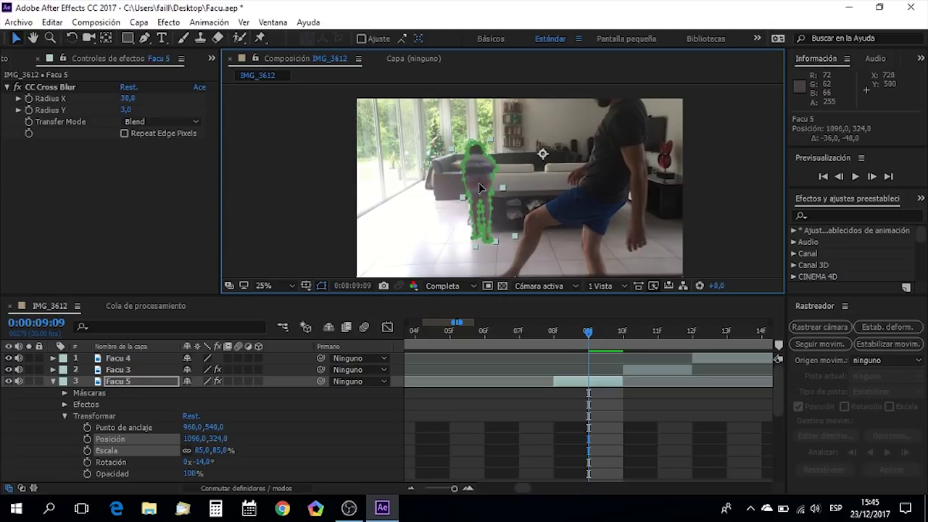
click(840, 176)
click(839, 177)
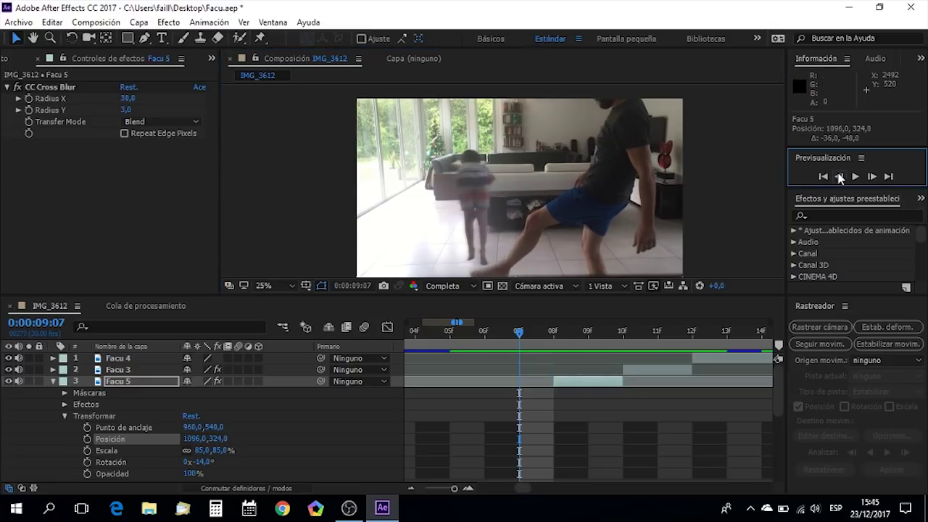
click(840, 177)
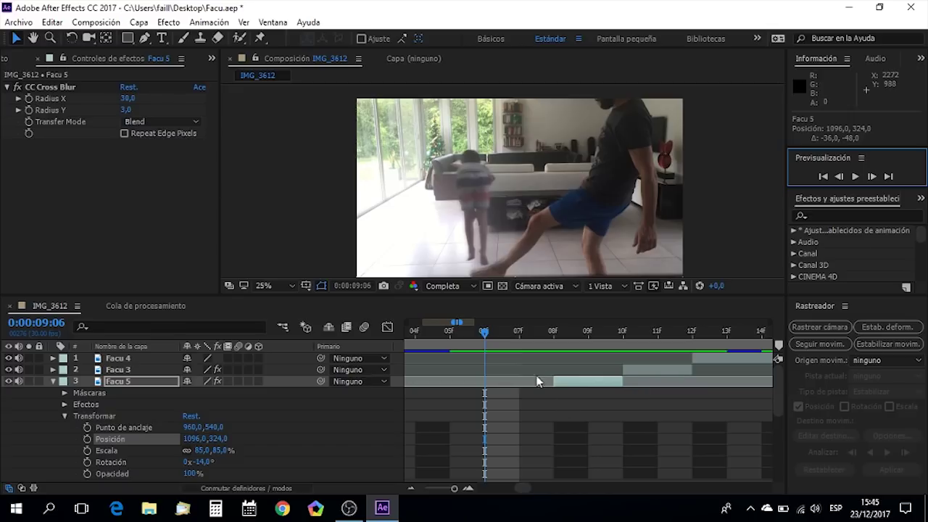
scroll(549, 419, down, 2)
drag(552, 463, 527, 463)
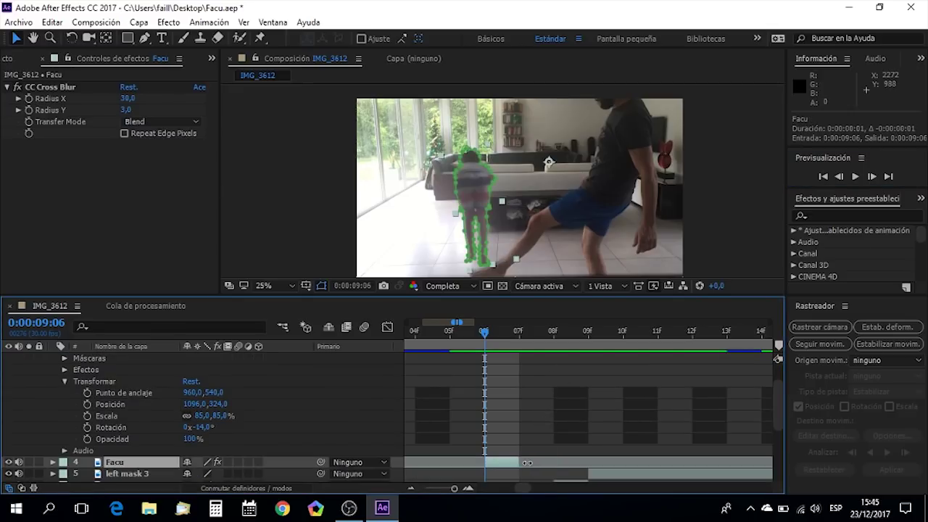
scroll(579, 392, up, 2)
drag(584, 384, 562, 383)
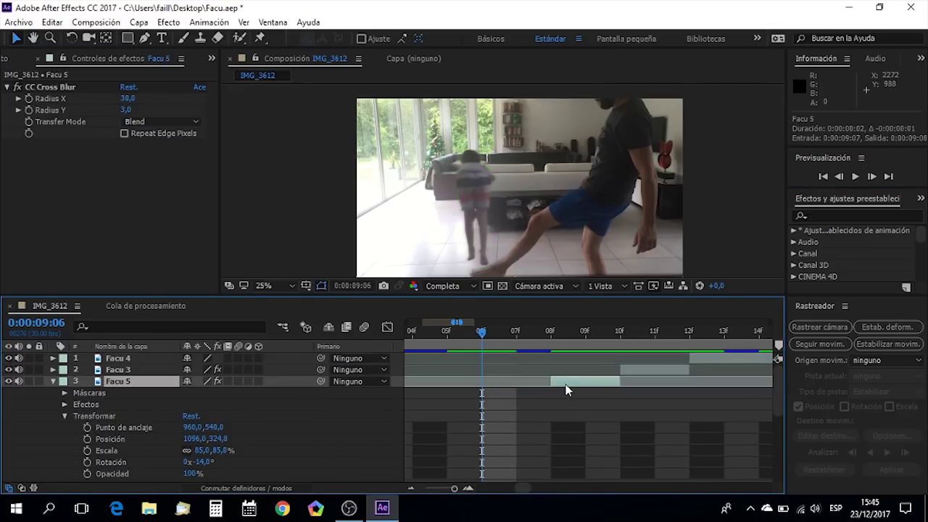
Step: Fine-tune Facu 5's position to 1044,296, then preview the kick frame by frame
click(871, 177)
drag(481, 174, 477, 172)
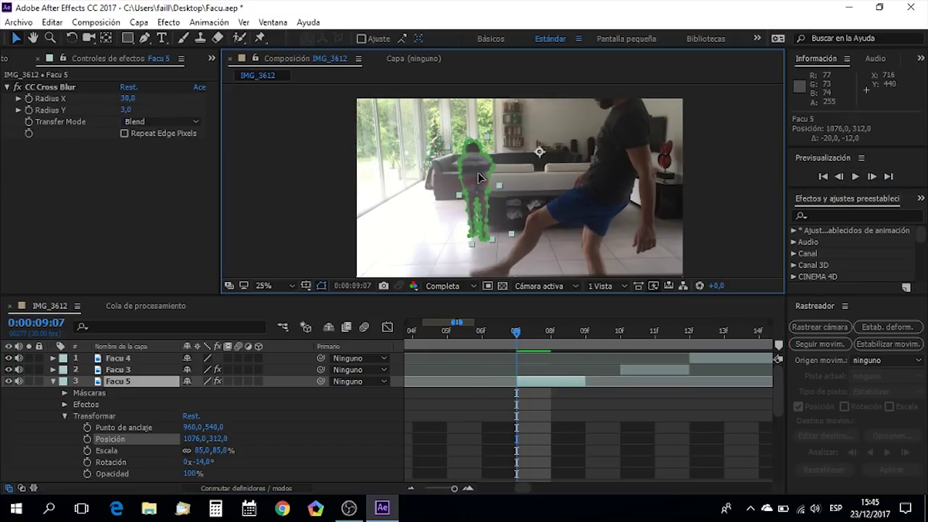
click(841, 177)
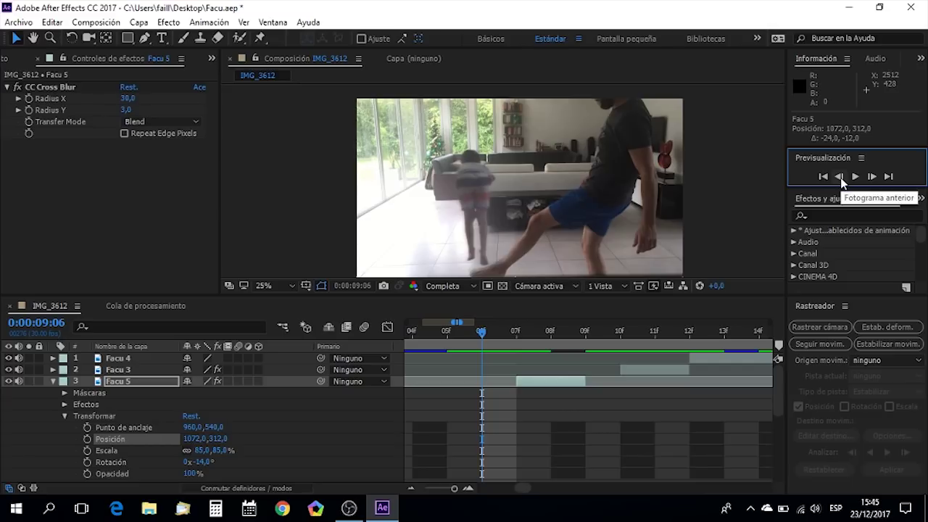
click(840, 178)
click(872, 179)
click(873, 181)
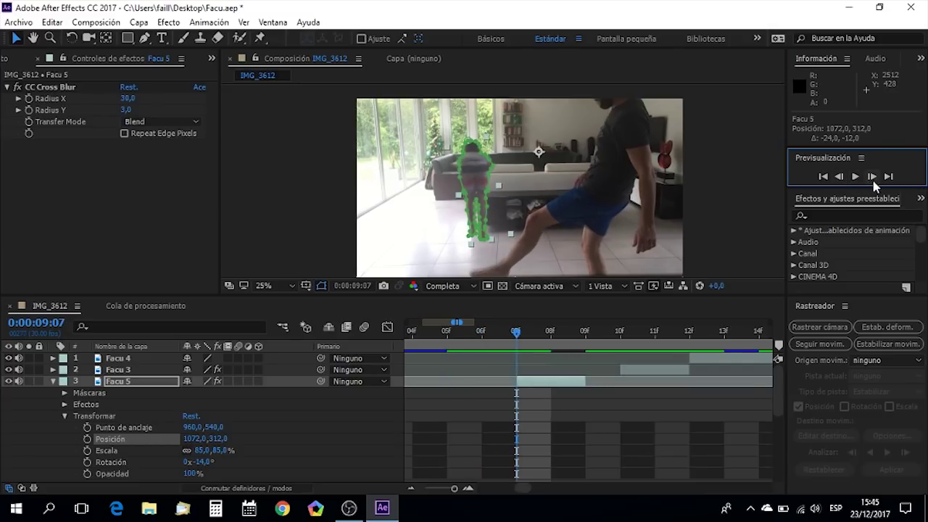
drag(471, 185, 466, 182)
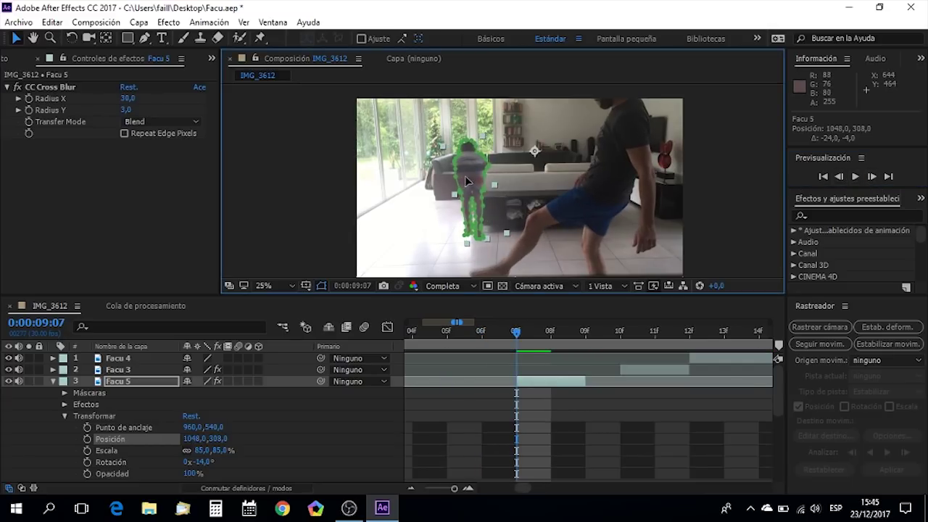
click(857, 177)
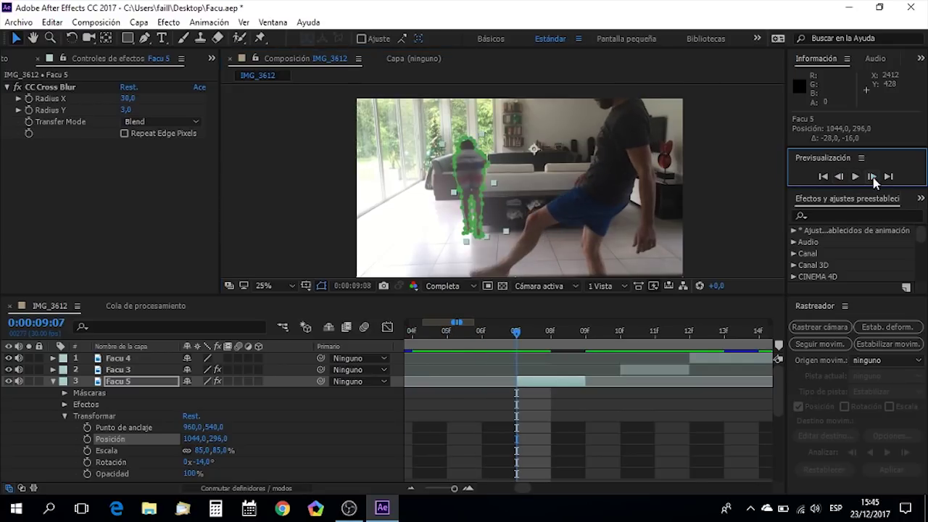
click(841, 177)
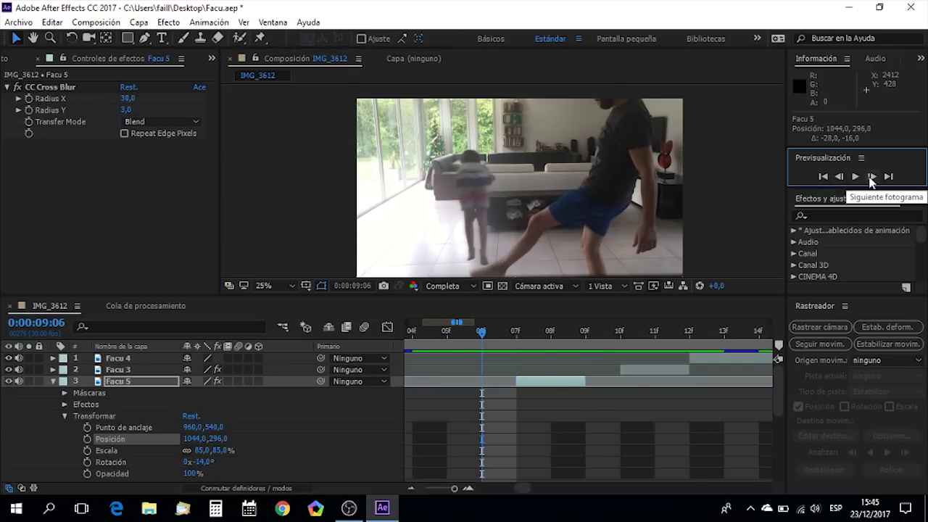
click(871, 177)
click(872, 177)
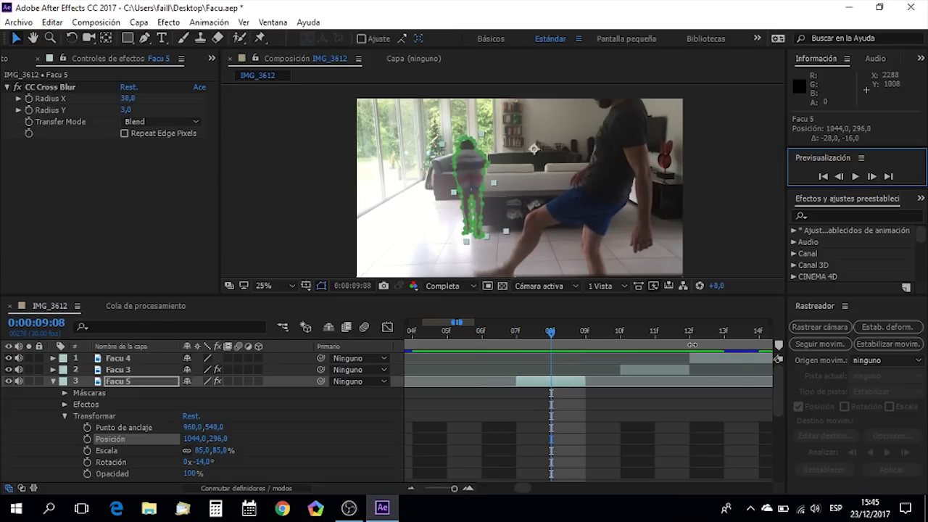
Step: Split Facu 5 at the current frame into Facu 6 and scale it to 70%
key(ctrl+shift+d)
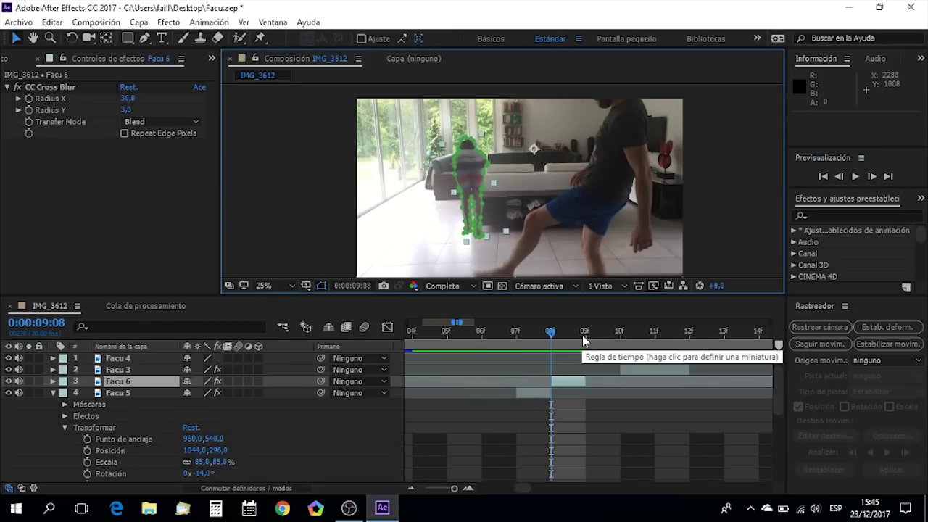
click(53, 392)
click(52, 380)
click(84, 417)
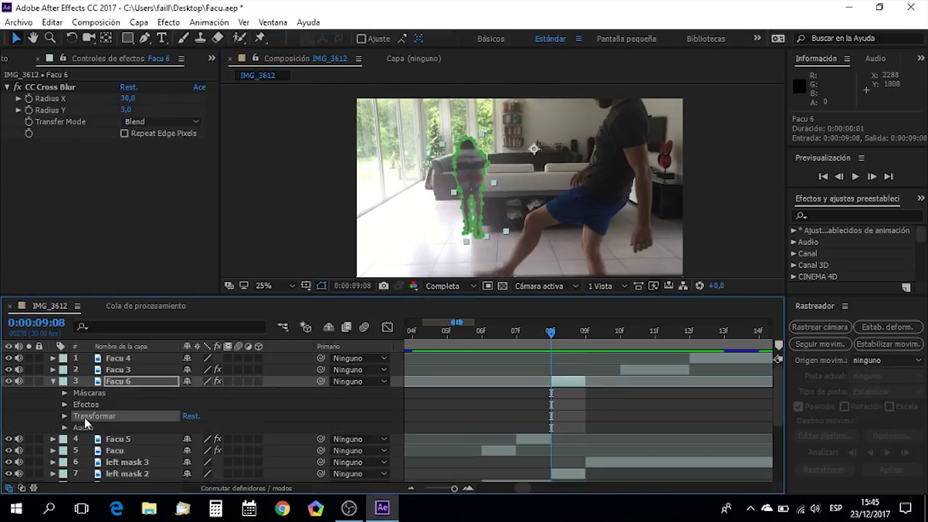
click(65, 416)
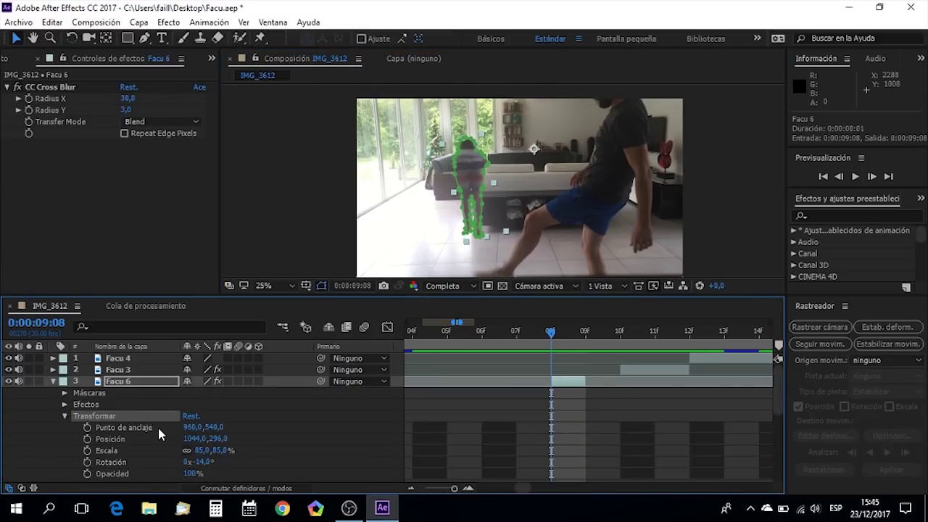
click(200, 451)
text(70)
key(Return)
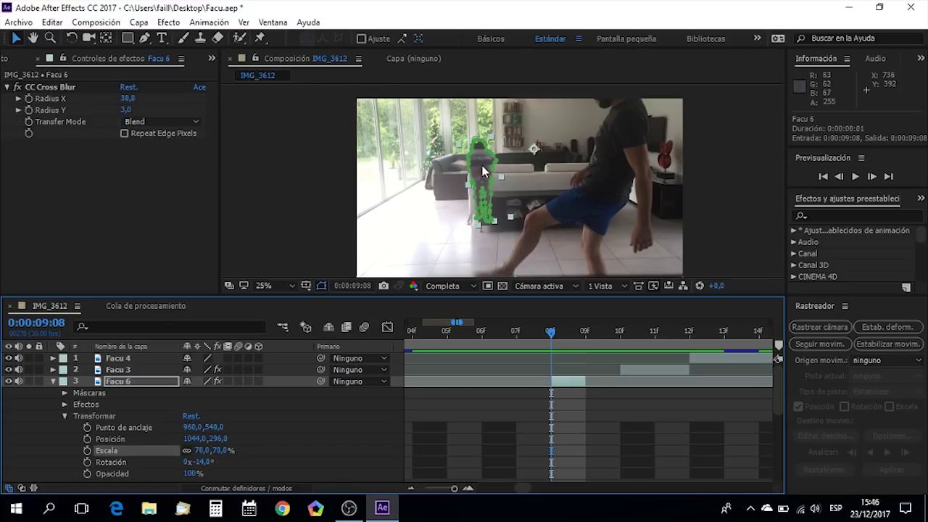
Step: Move Facu 6 up and left over the child, comparing earlier frames
drag(483, 171, 464, 163)
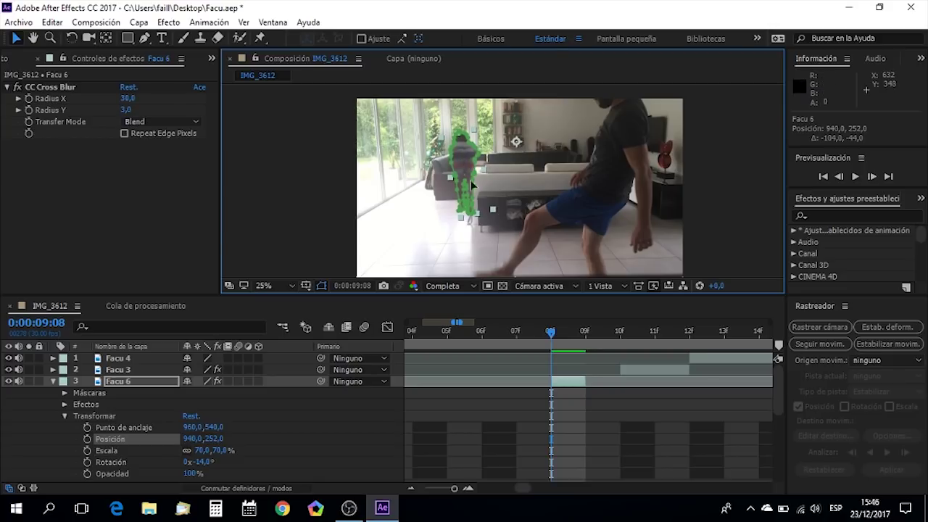
click(840, 181)
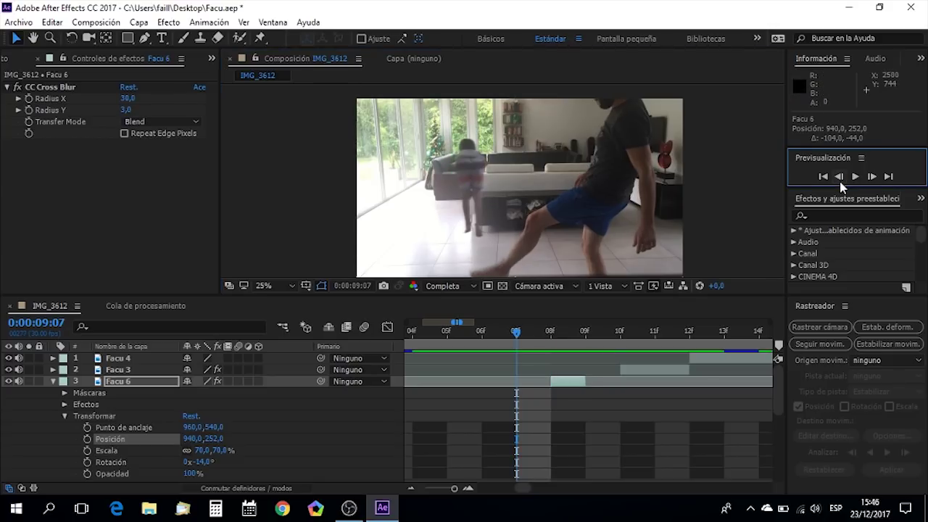
click(839, 181)
click(840, 182)
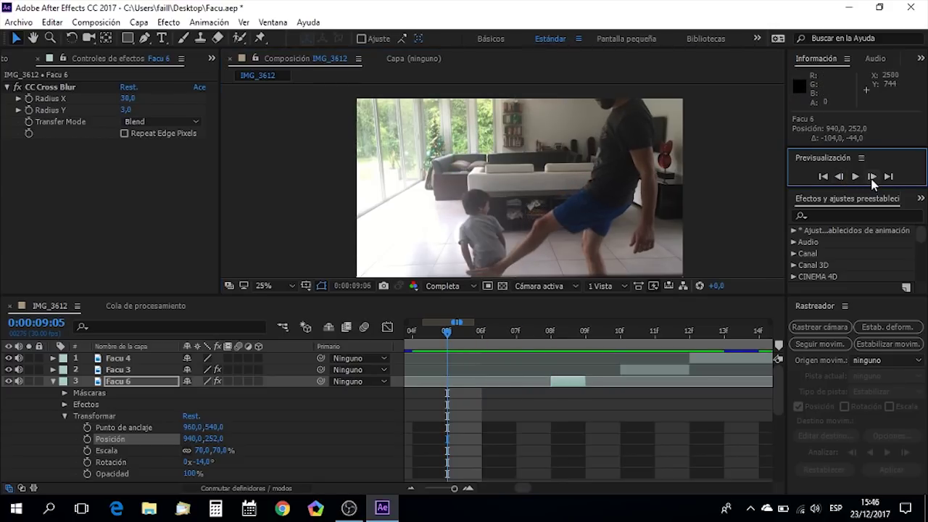
click(872, 177)
click(872, 176)
click(872, 177)
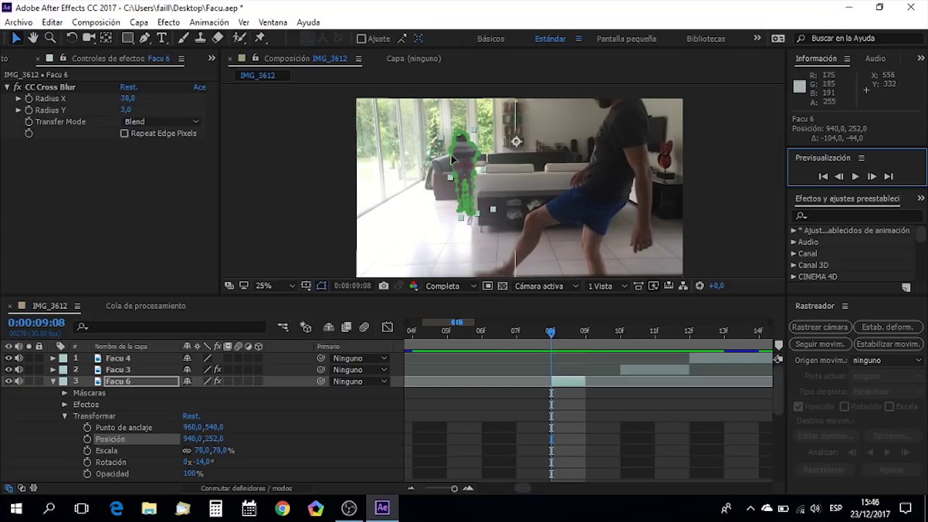
Step: Shift Facu 6 right to Position 960,252 and check the neighbouring frames
drag(462, 158, 466, 158)
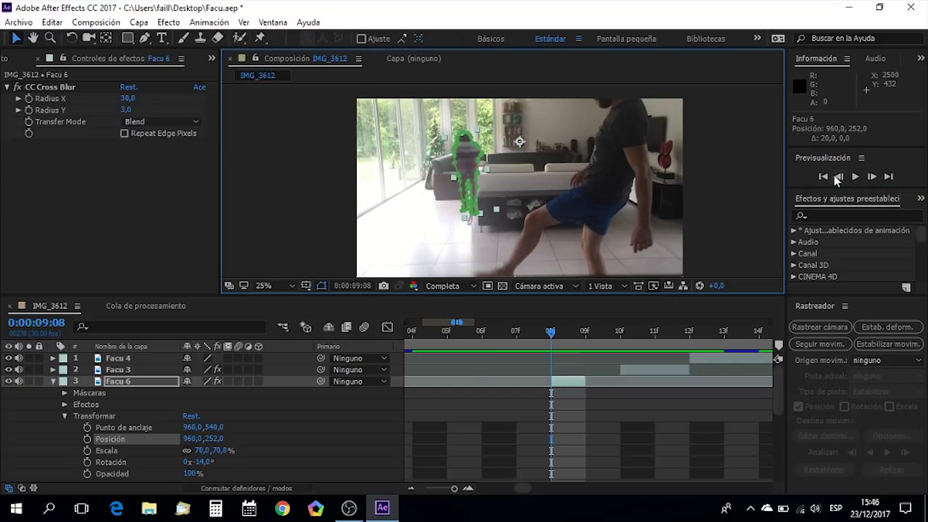
click(835, 176)
click(835, 177)
click(835, 176)
click(836, 176)
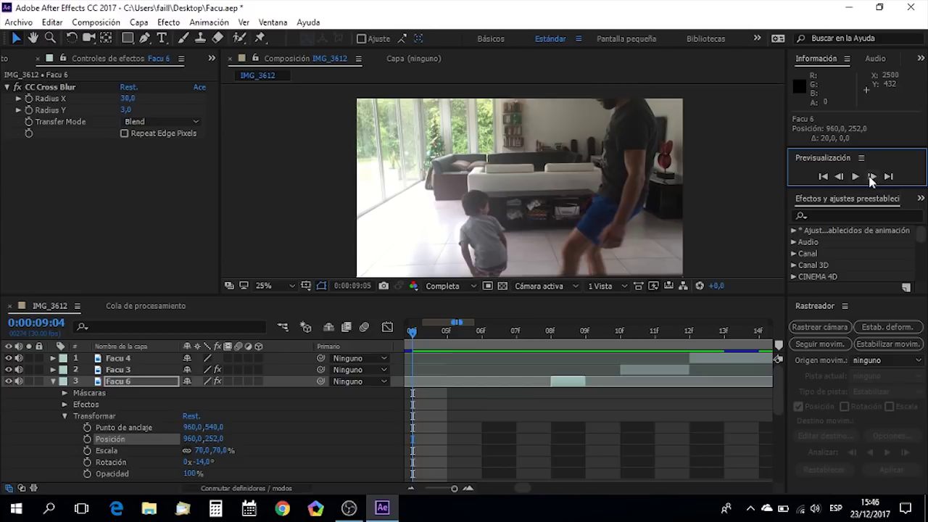
click(871, 176)
click(871, 176)
click(872, 177)
click(871, 176)
click(871, 177)
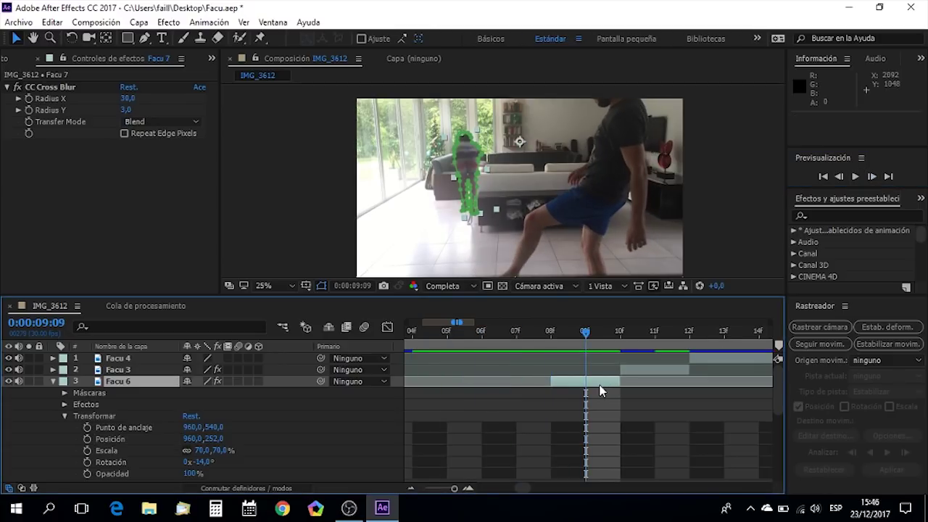
Step: Duplicate the child layer onto the next frame as Facu 7 and scale it to 55%
key(ctrl+d)
key([)
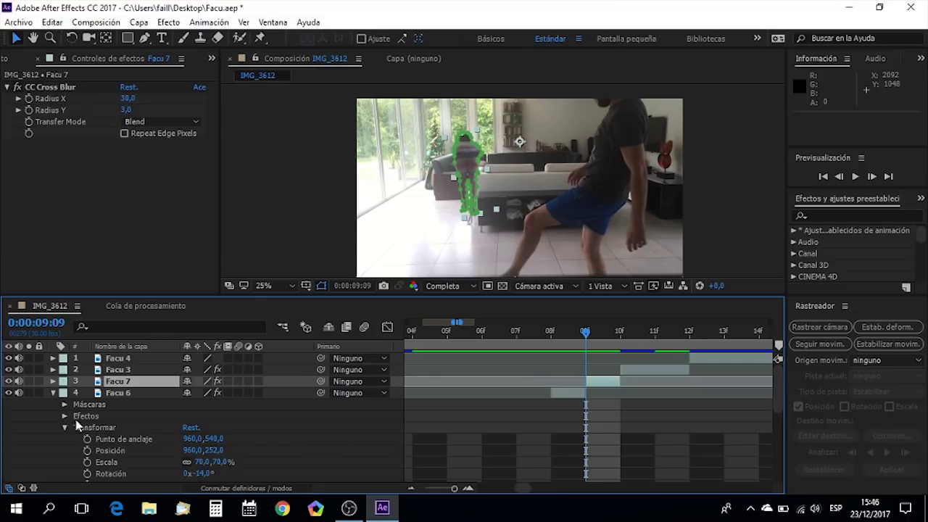
click(54, 392)
click(53, 381)
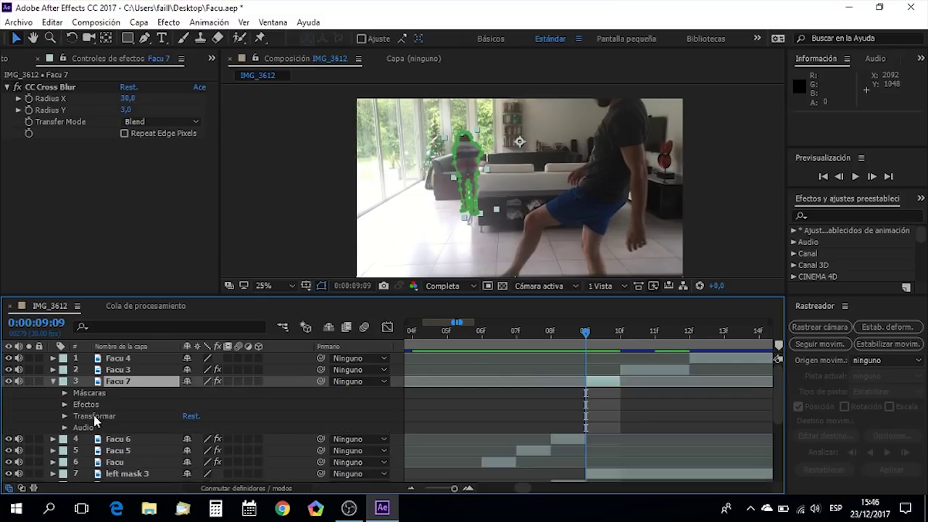
click(64, 416)
click(203, 450)
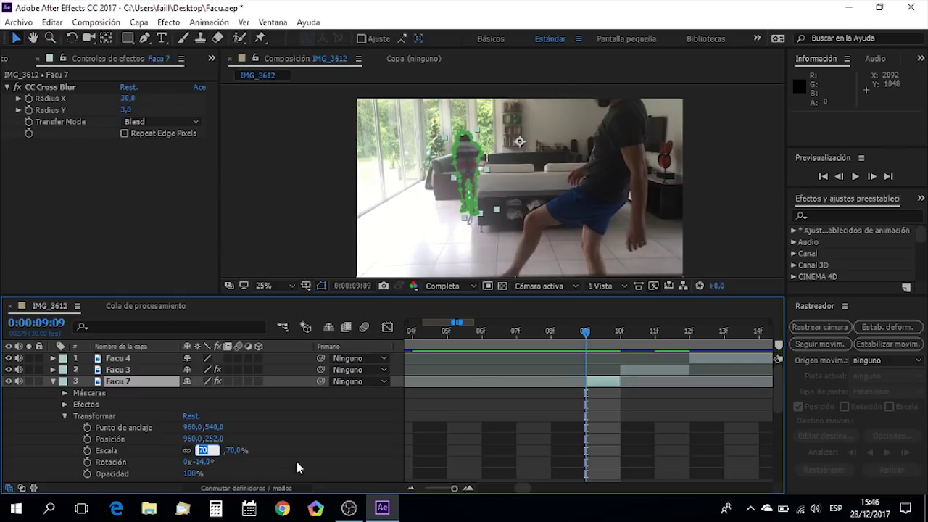
text(55)
key(Return)
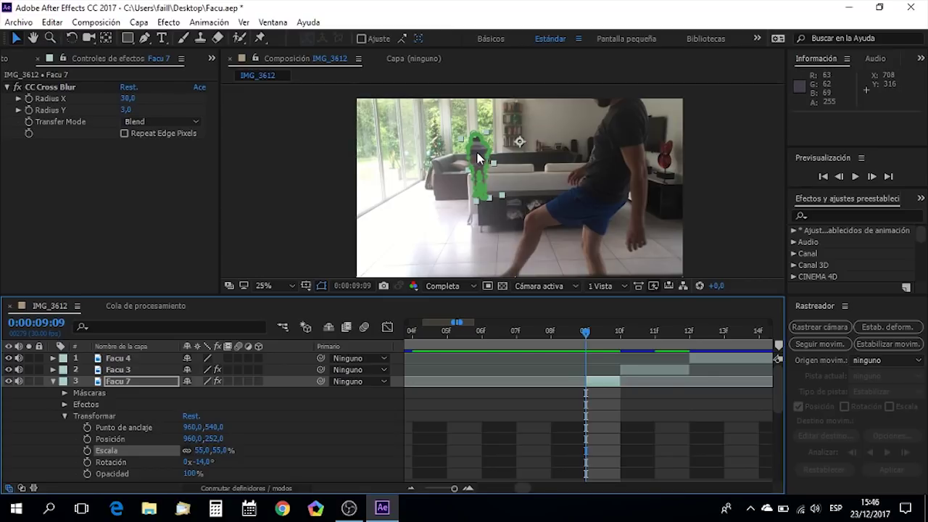
Step: Position Facu 7 at 896,232 and check it against the neighbouring frames
drag(479, 156, 469, 153)
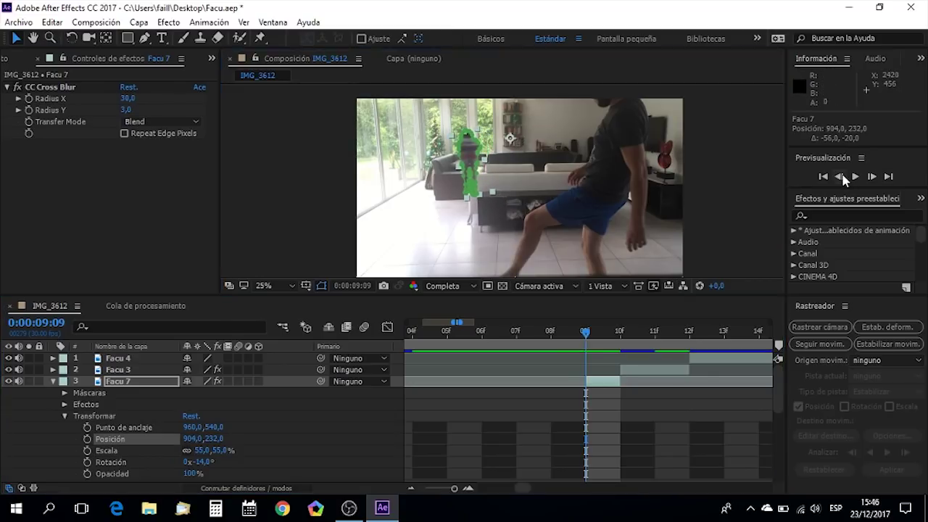
click(841, 177)
click(872, 178)
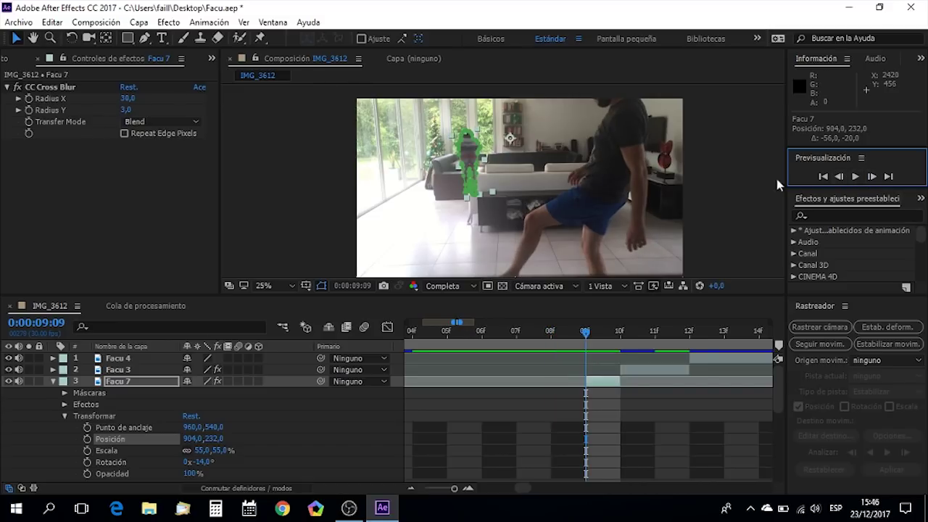
click(470, 152)
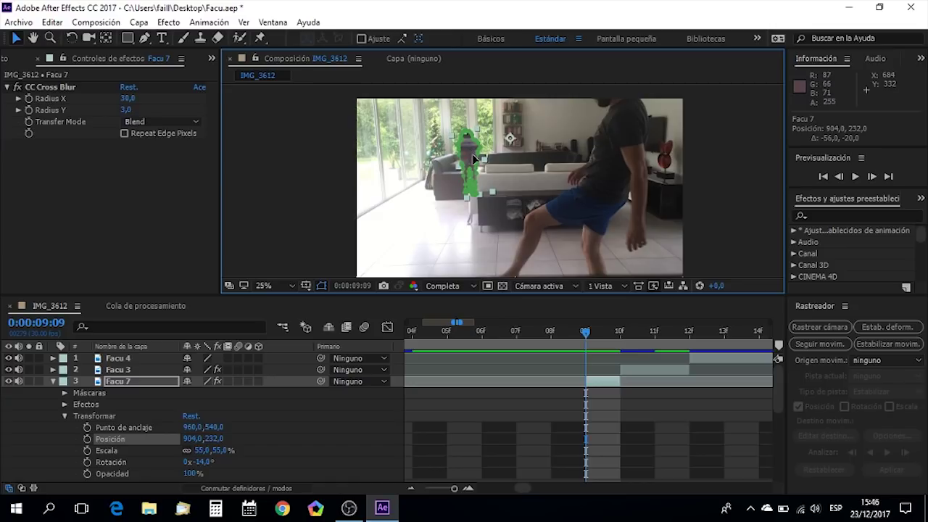
drag(469, 154, 467, 154)
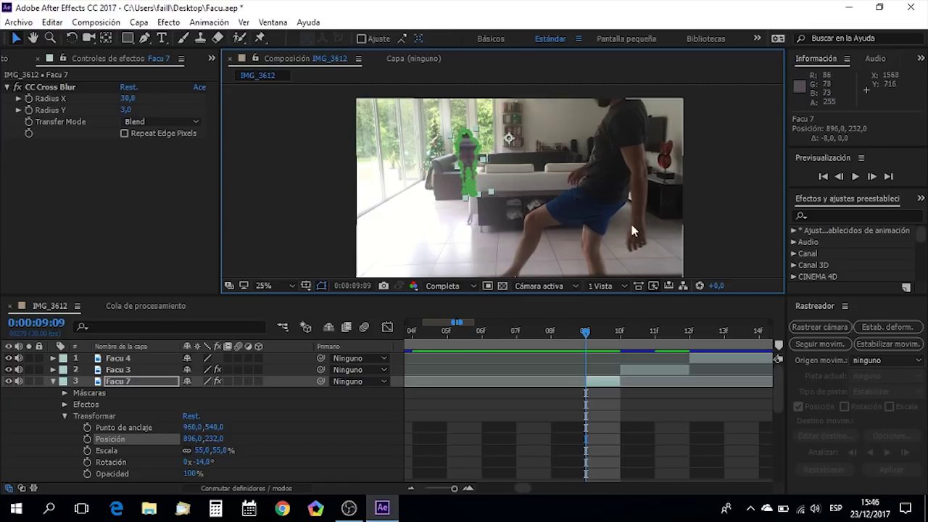
click(841, 177)
click(841, 178)
click(841, 178)
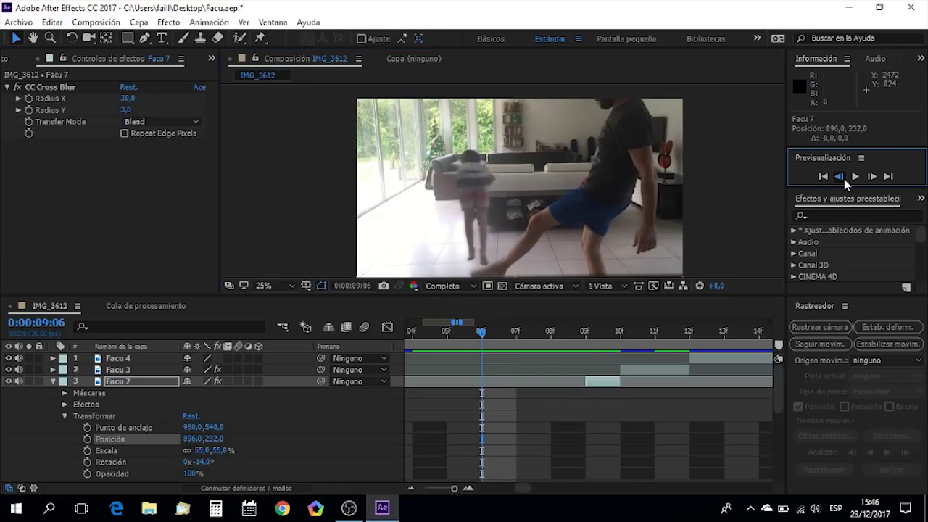
click(841, 178)
click(872, 177)
click(872, 177)
click(872, 177)
click(872, 177)
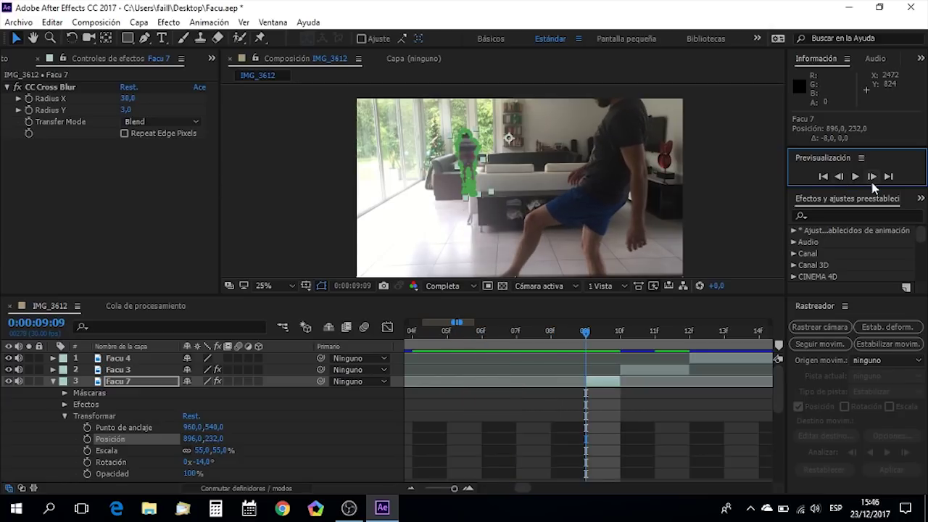
click(872, 177)
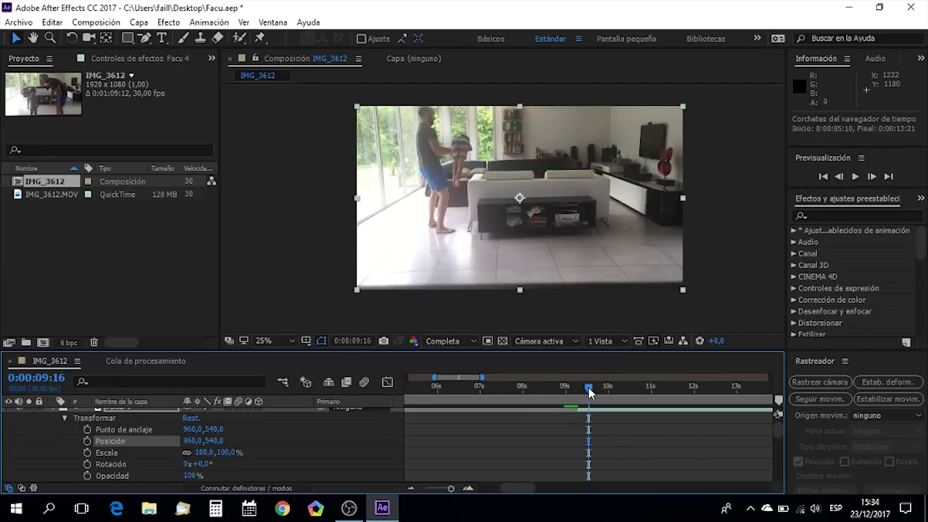
drag(589, 389, 703, 392)
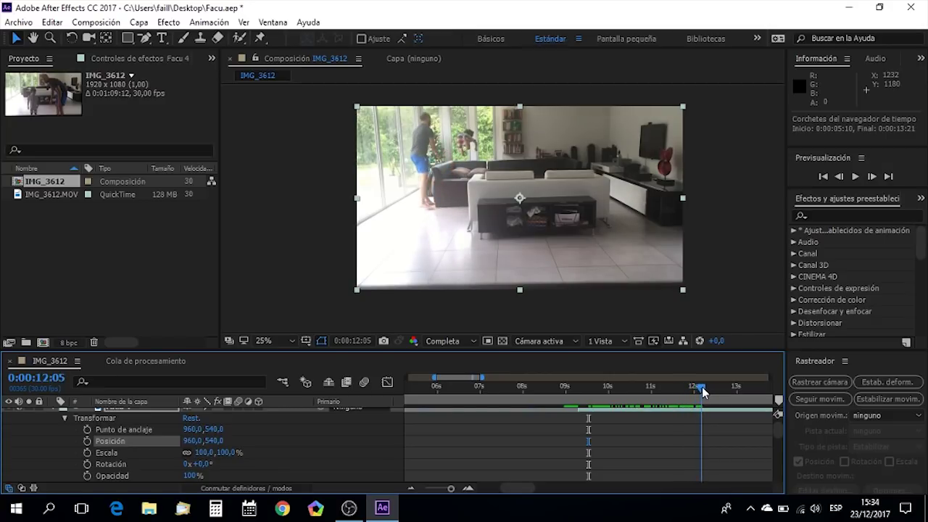
Step: Draw Máscara 1 on Facu 4 around the left window area of the room
key(semicolon)
click(150, 40)
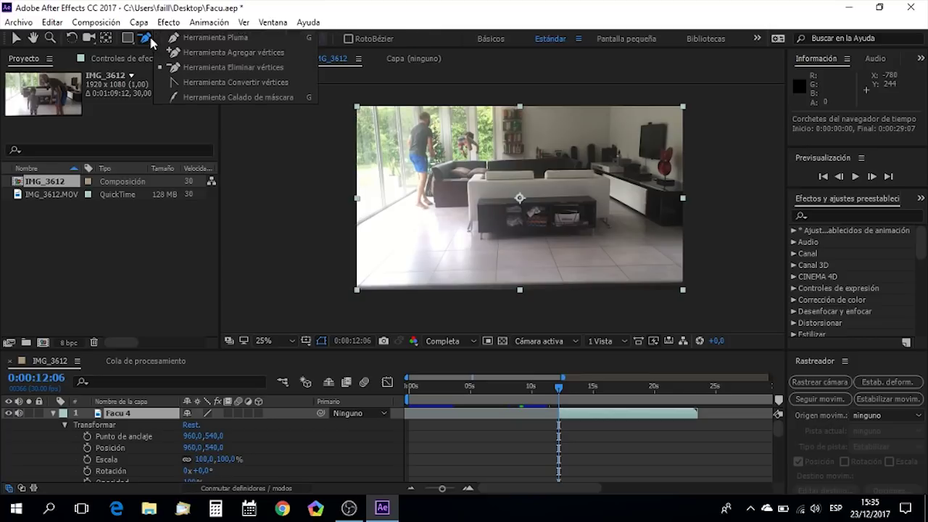
click(195, 40)
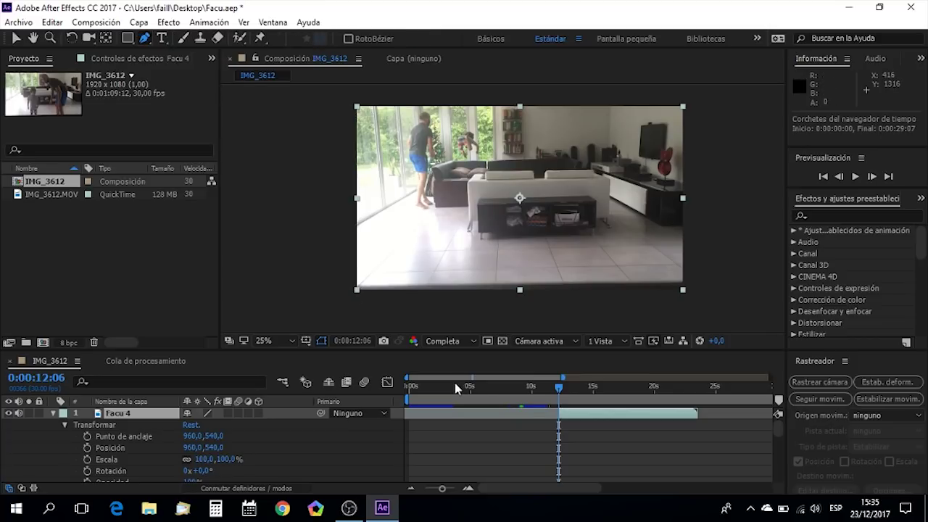
click(428, 217)
click(429, 217)
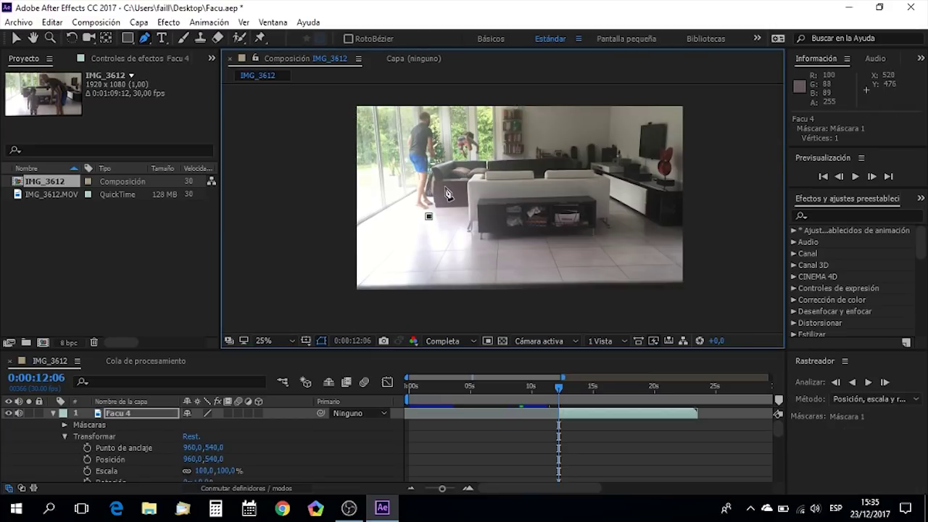
click(444, 187)
click(440, 127)
click(432, 97)
click(380, 87)
click(336, 92)
click(314, 183)
click(328, 242)
click(380, 258)
click(428, 217)
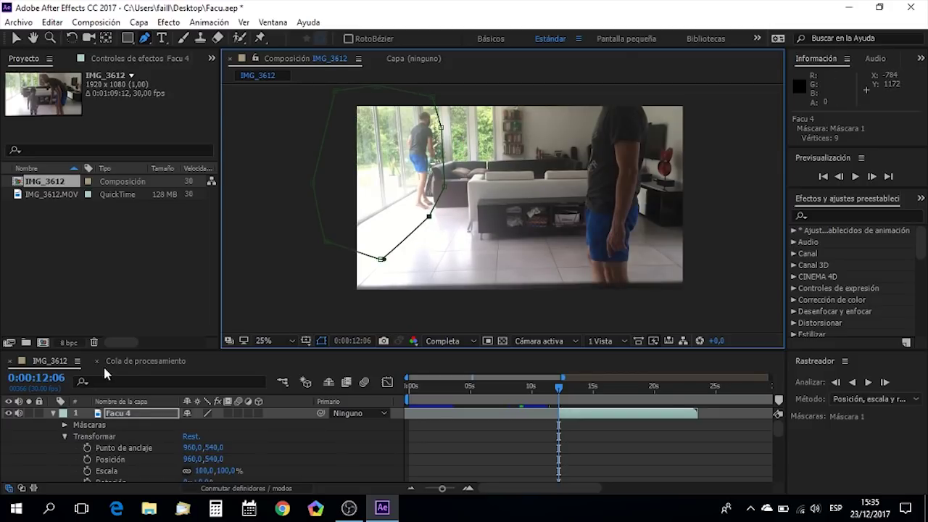
Step: Change Máscara 1's mode from Sumar to Restar
click(65, 425)
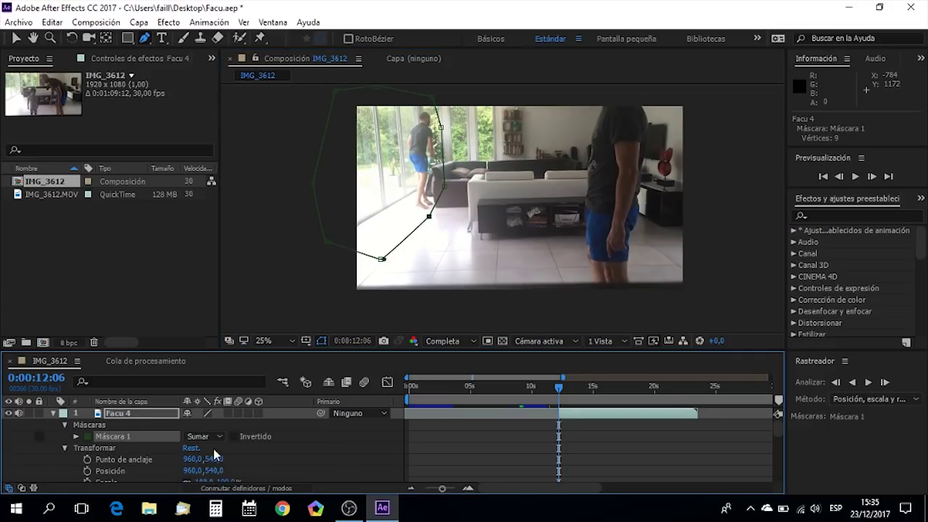
click(220, 442)
click(229, 364)
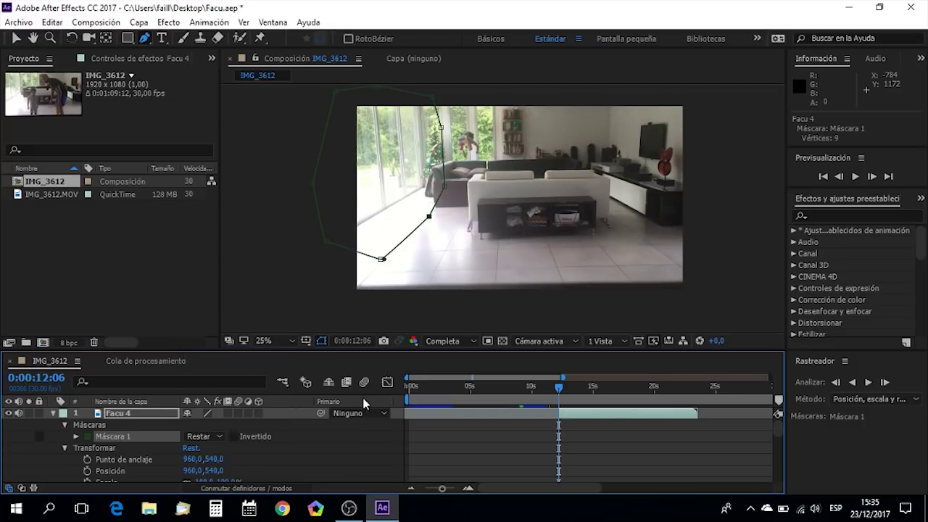
click(582, 438)
mouse_move(558, 386)
mouse_down()
mouse_move(543, 392)
mouse_move(580, 389)
mouse_move(569, 387)
mouse_up()
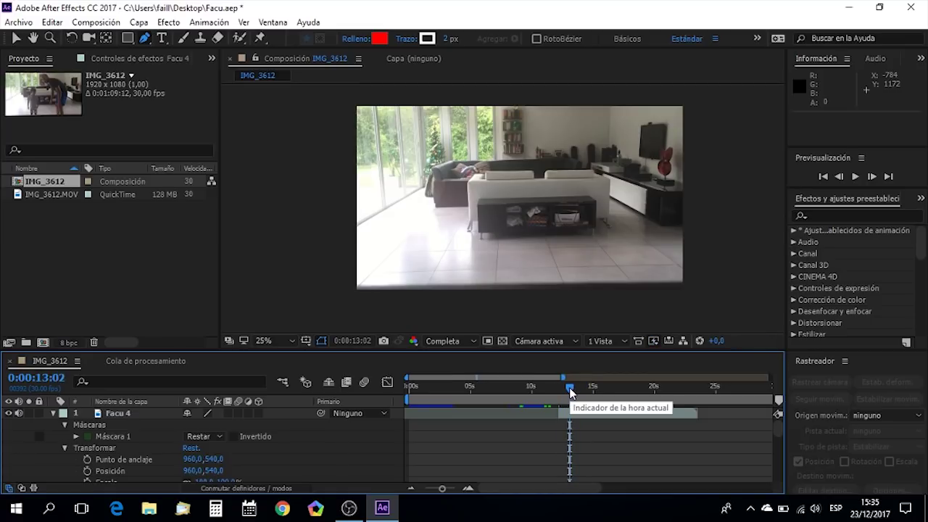
Step: Draw Máscara 2 on Facu 4 over the right side of the room past the sofa
click(567, 413)
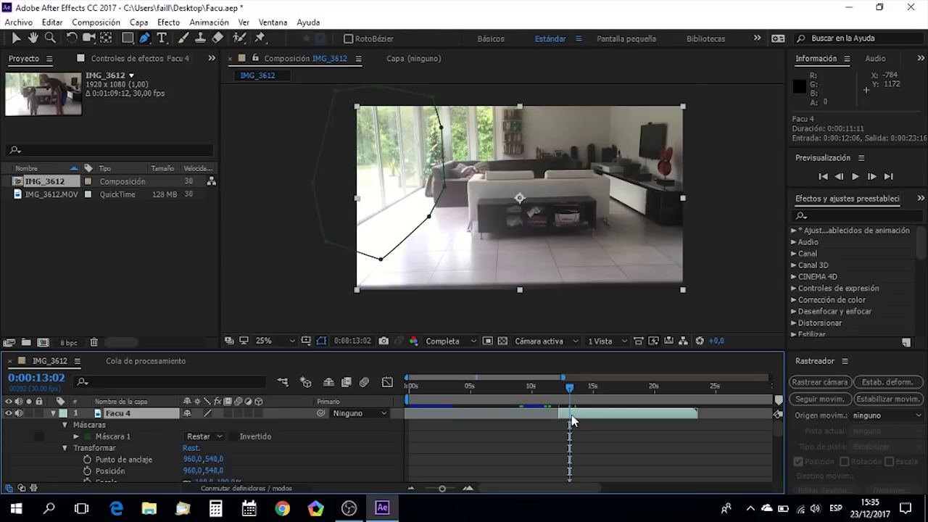
click(530, 91)
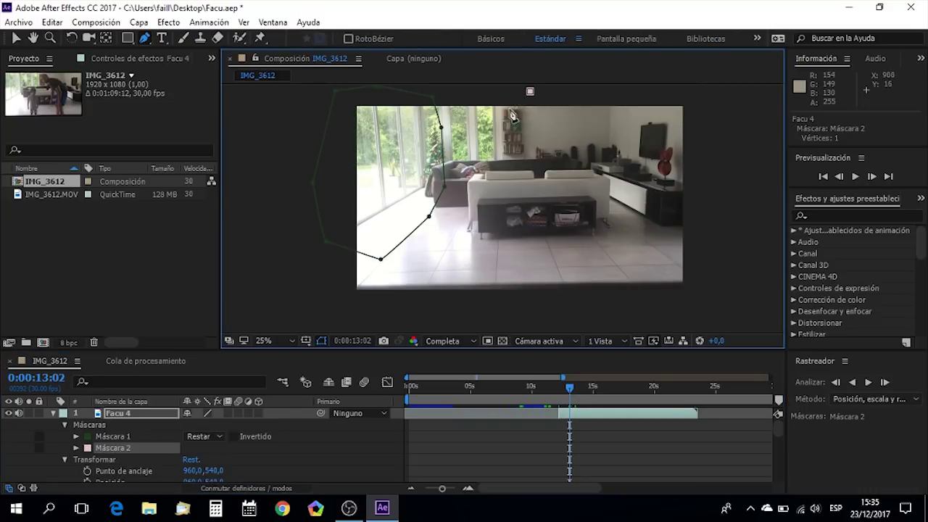
click(506, 164)
click(499, 205)
click(506, 251)
click(523, 298)
click(586, 321)
click(735, 307)
click(738, 176)
click(726, 114)
click(669, 91)
click(530, 92)
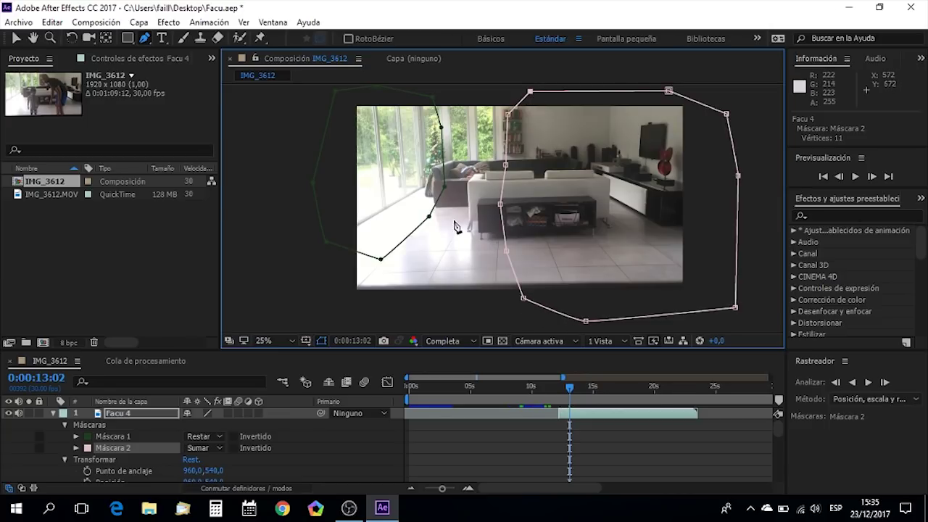
Step: Set Máscara 2 to Restar and return to the Selection tool
click(205, 448)
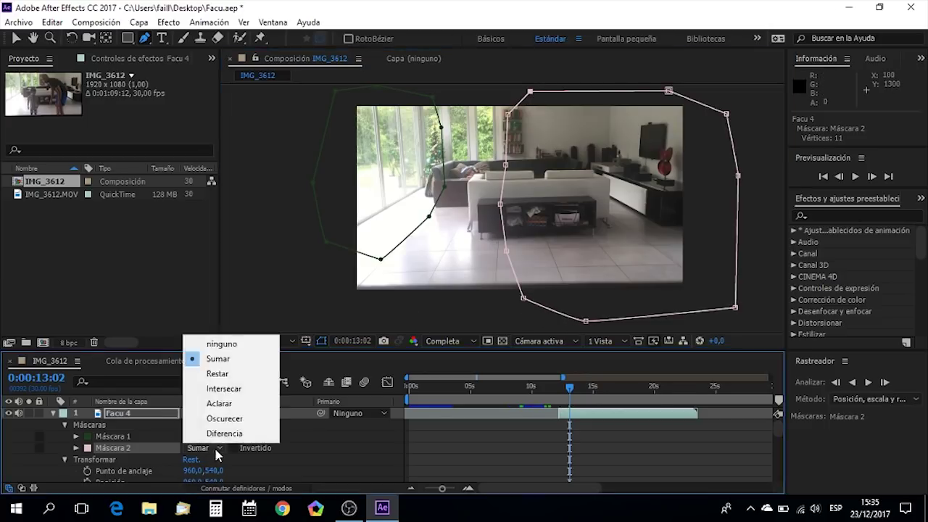
click(218, 375)
click(16, 38)
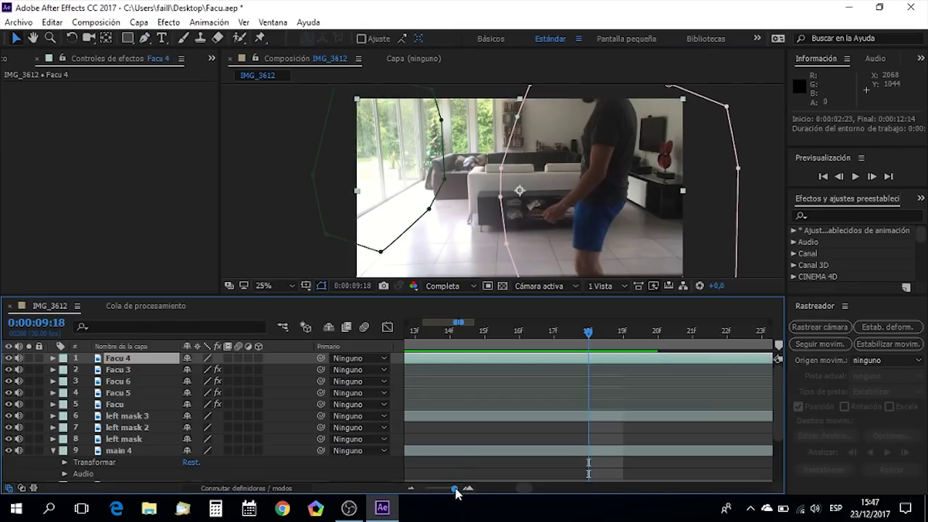
Step: Preview the kick from about 8:20, replay it from 8:13, then bring up the Capa menu
drag(454, 493, 450, 490)
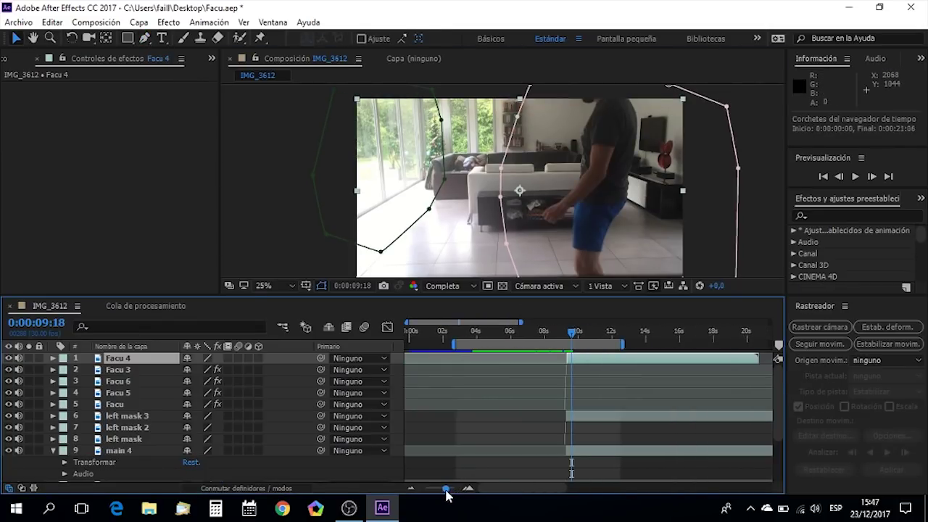
click(555, 335)
key(space)
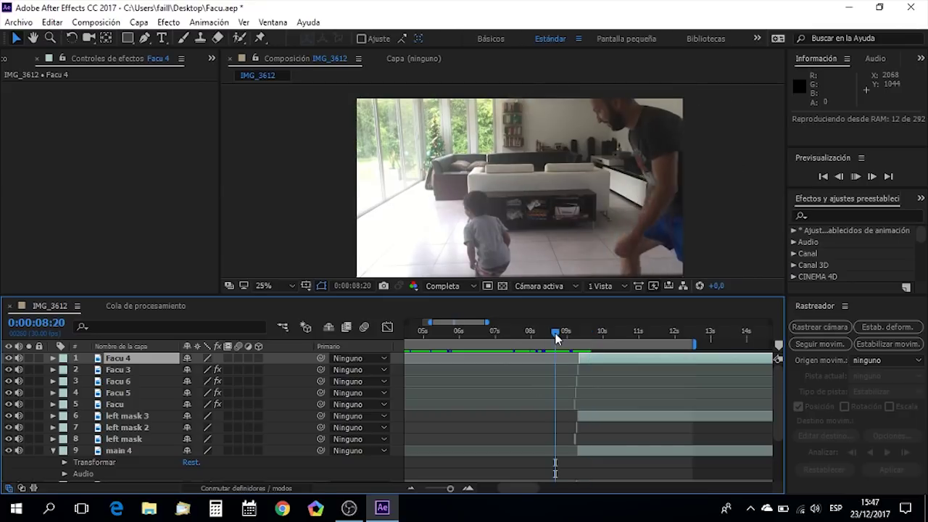
mouse_move(555, 335)
mouse_down()
mouse_move(548, 338)
mouse_move(560, 338)
mouse_up()
key(space)
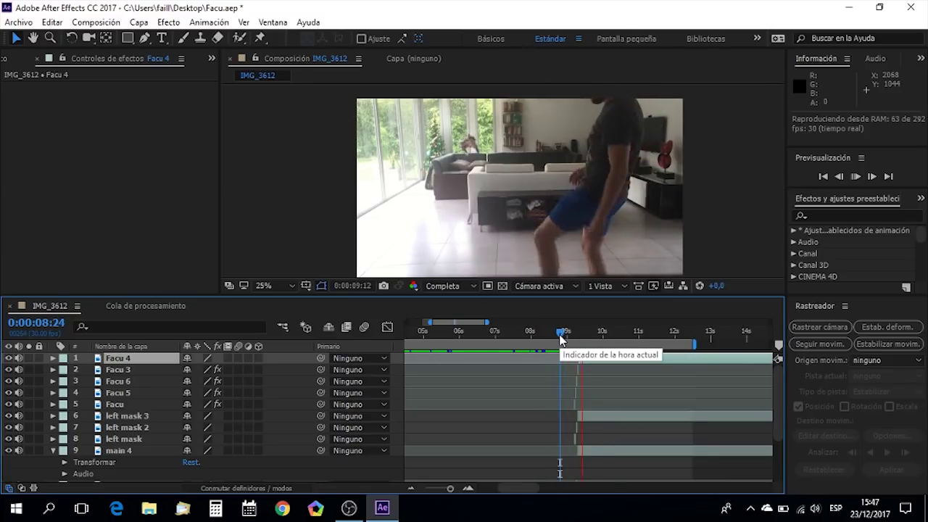
click(145, 22)
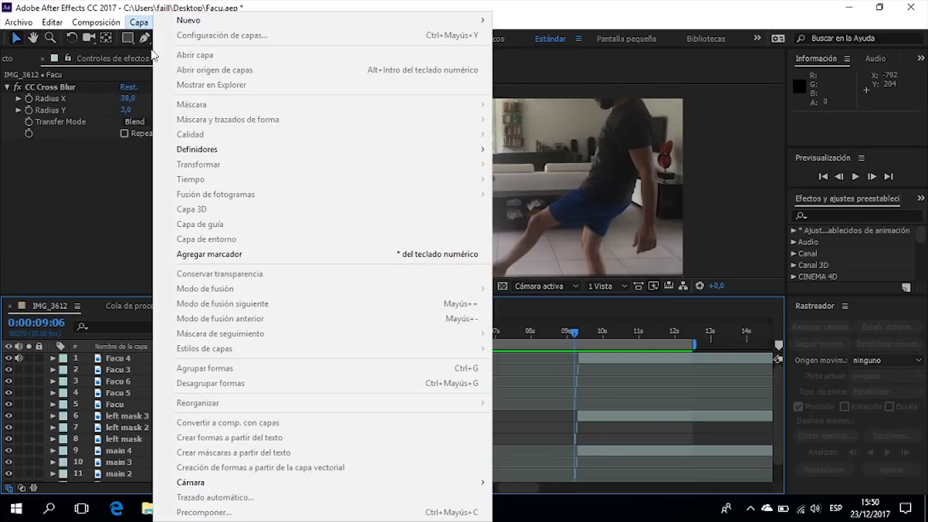
Step: Create a 100-pixel-wide dark grey solid layer named Sólido Gris oscuro 2
mouse_move(404, 27)
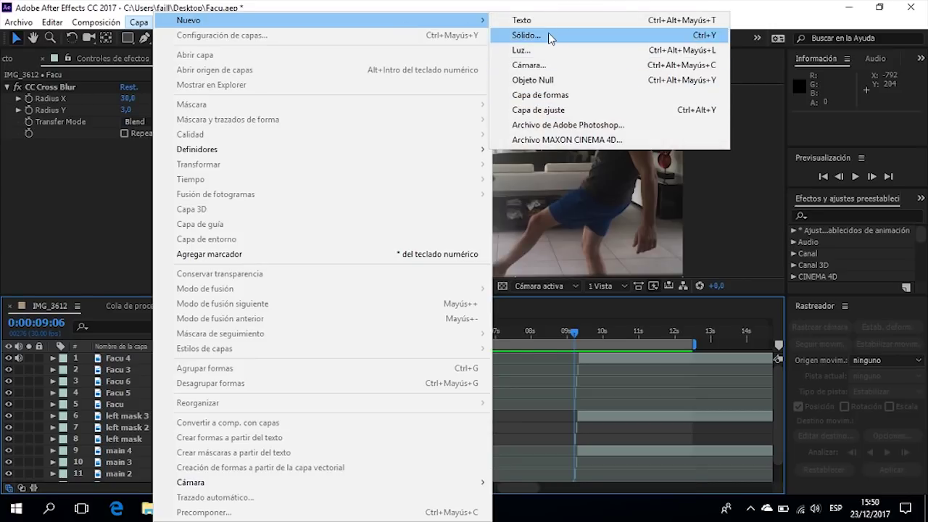
click(550, 38)
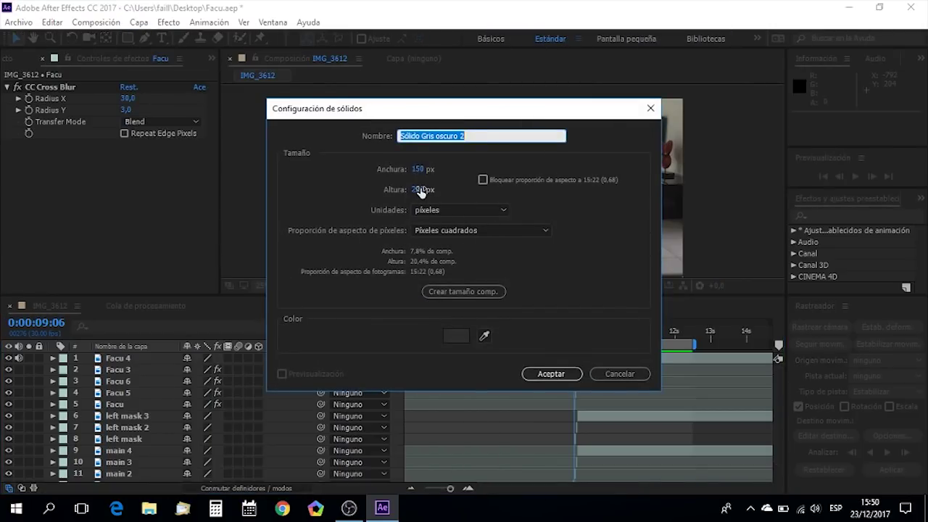
click(420, 169)
text(100)
key(Tab)
text(100)
key(Return)
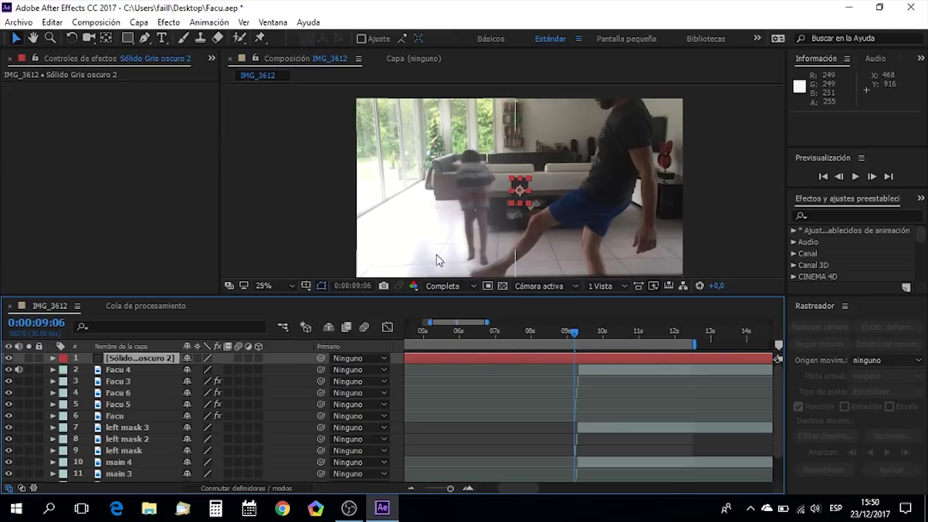
Step: Move the solid below the Facu layers and size it over the child's feet
drag(134, 362, 120, 418)
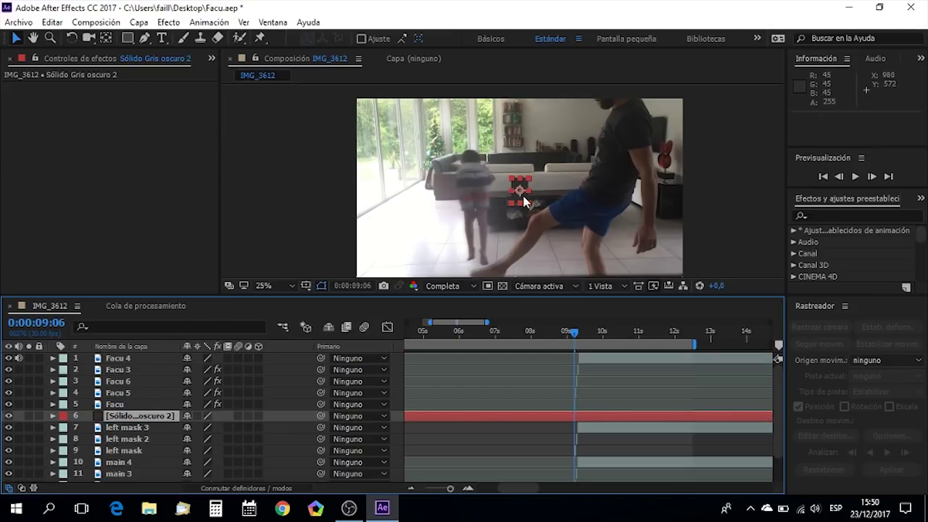
drag(519, 190, 480, 258)
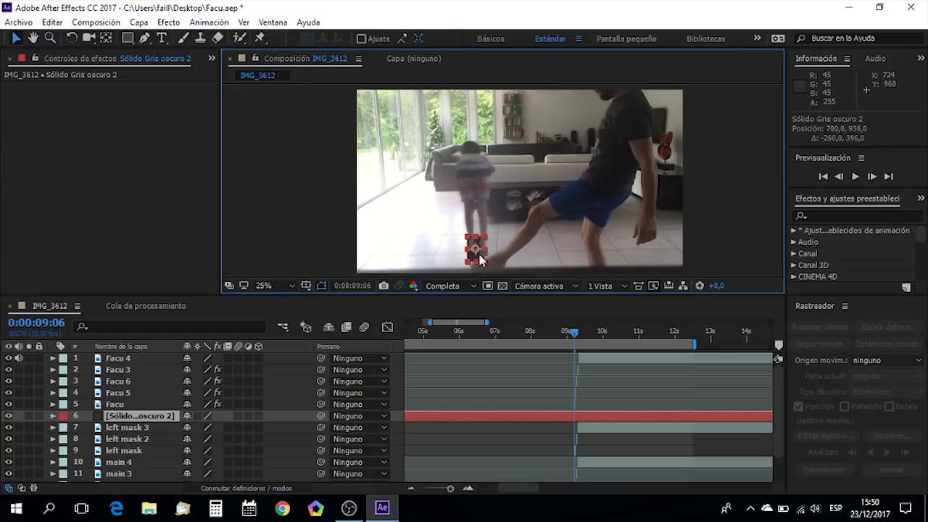
key(period)
drag(505, 250, 514, 107)
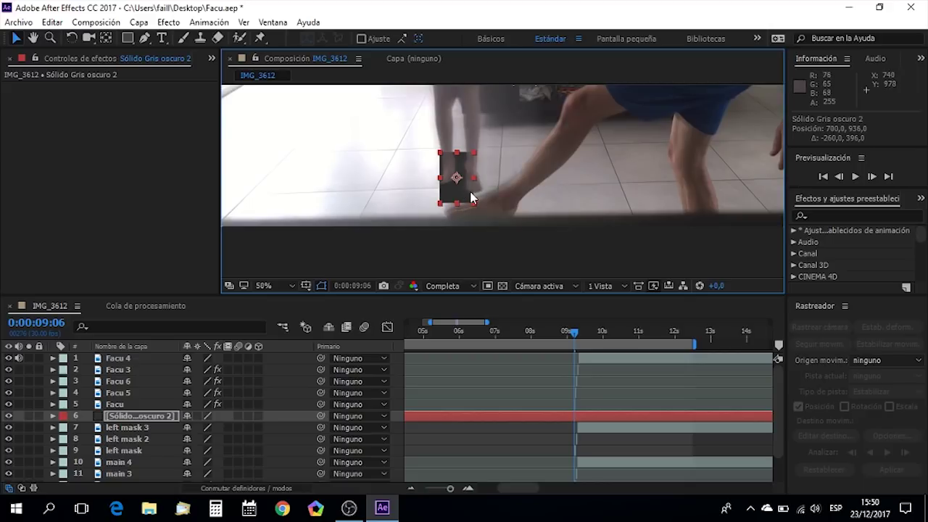
drag(475, 204, 490, 208)
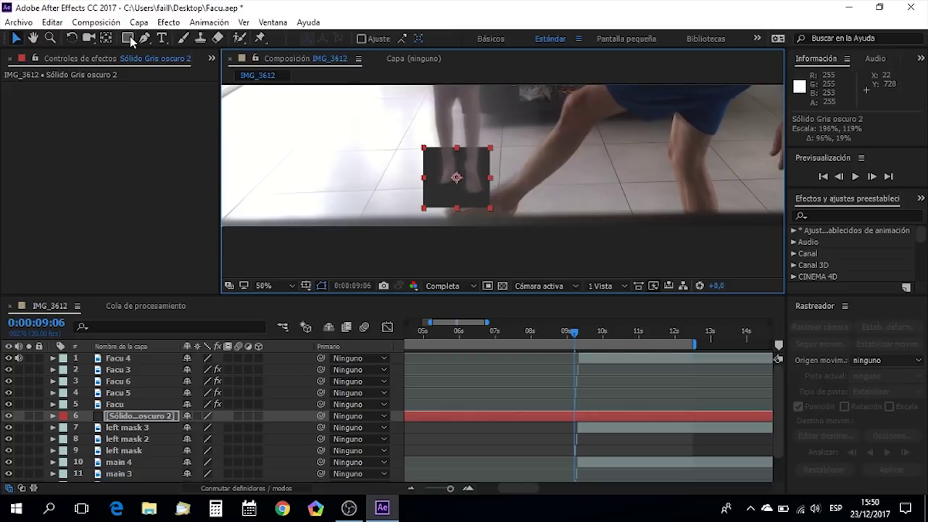
mouse_move(453, 196)
mouse_down()
mouse_move(428, 158)
mouse_move(445, 185)
mouse_up()
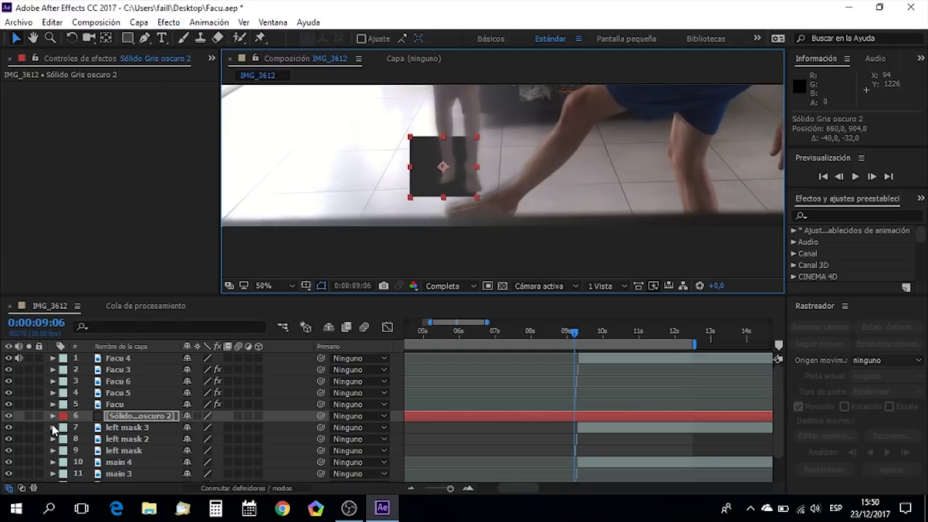
Step: Lower the solid's opacity to 38% and begin a Pen mask on it
click(53, 416)
click(65, 429)
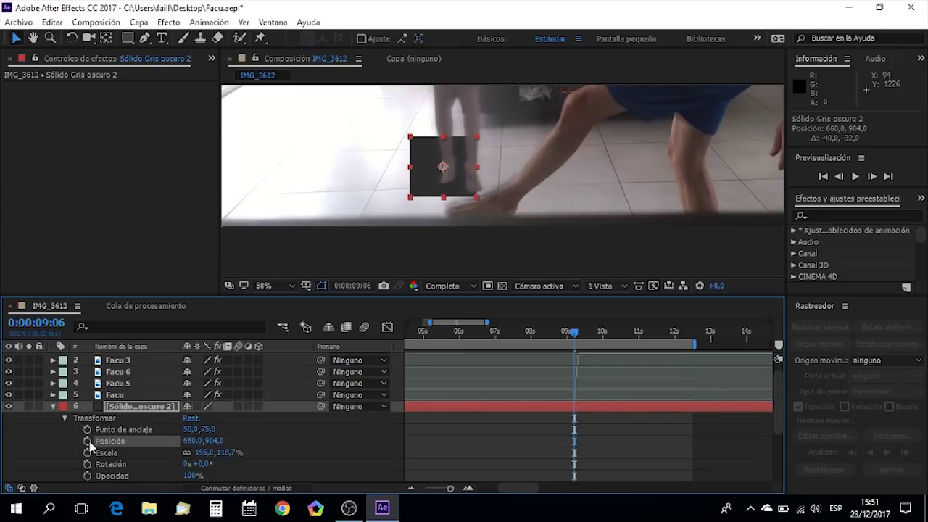
click(196, 475)
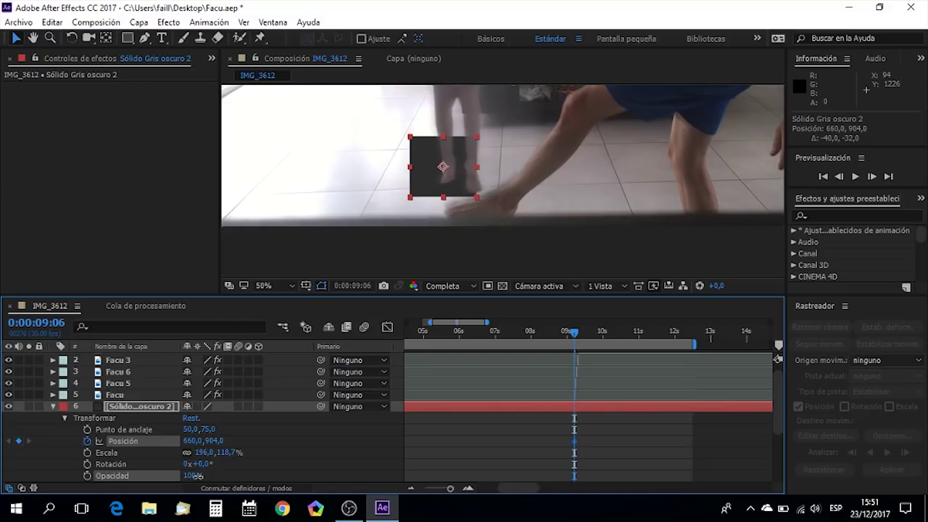
mouse_move(246, 477)
mouse_down()
mouse_move(201, 480)
mouse_move(213, 481)
mouse_up()
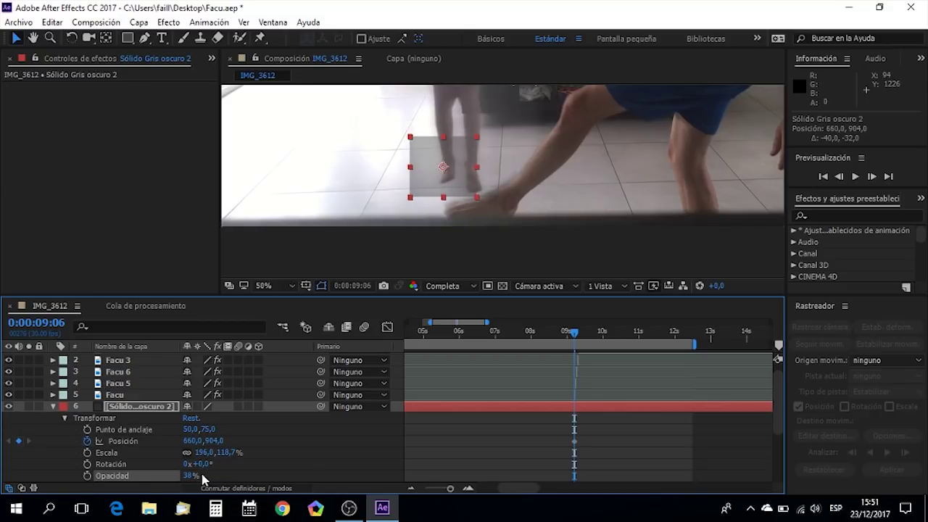
click(146, 39)
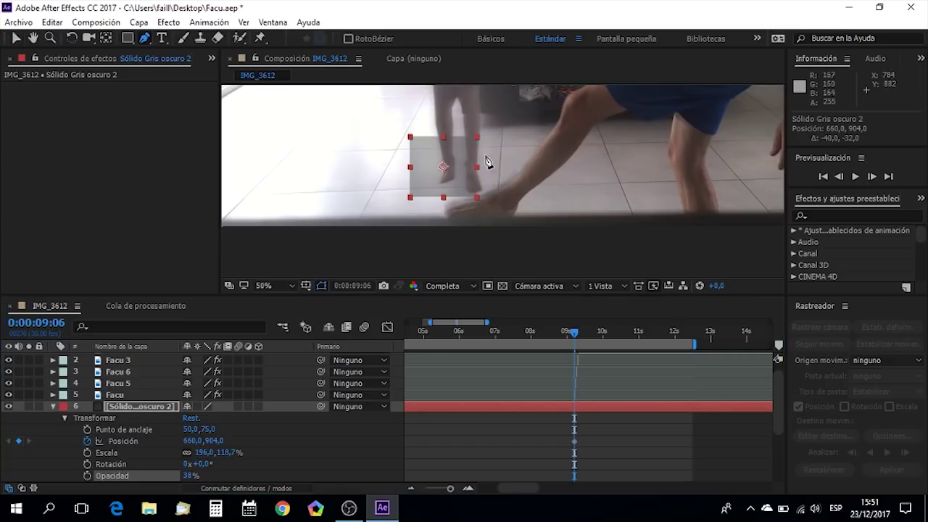
click(474, 151)
Step: Close the mask on the solid and stretch the masked solid taller
click(464, 141)
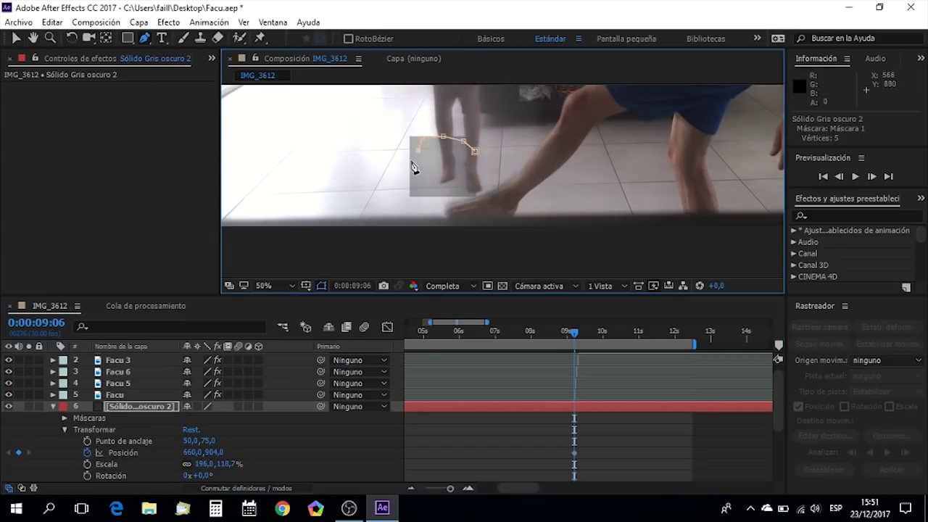
click(466, 190)
click(475, 153)
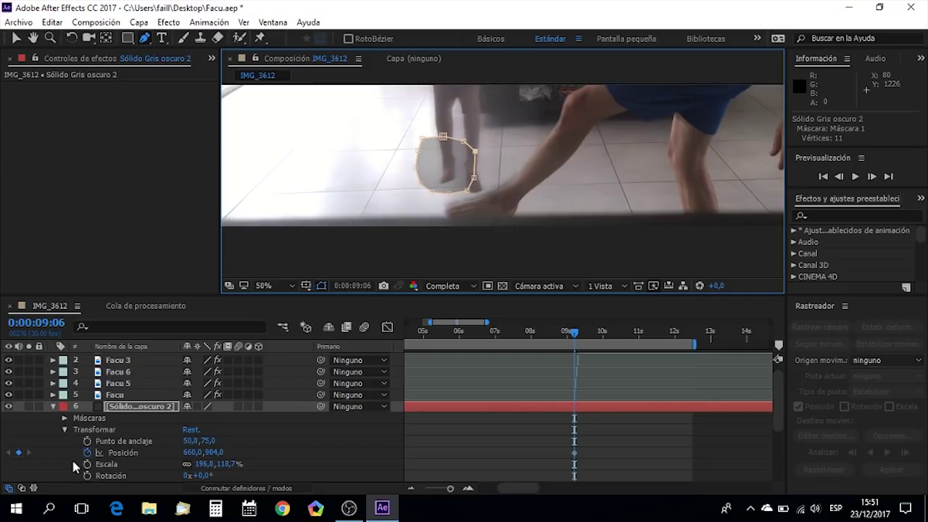
click(97, 429)
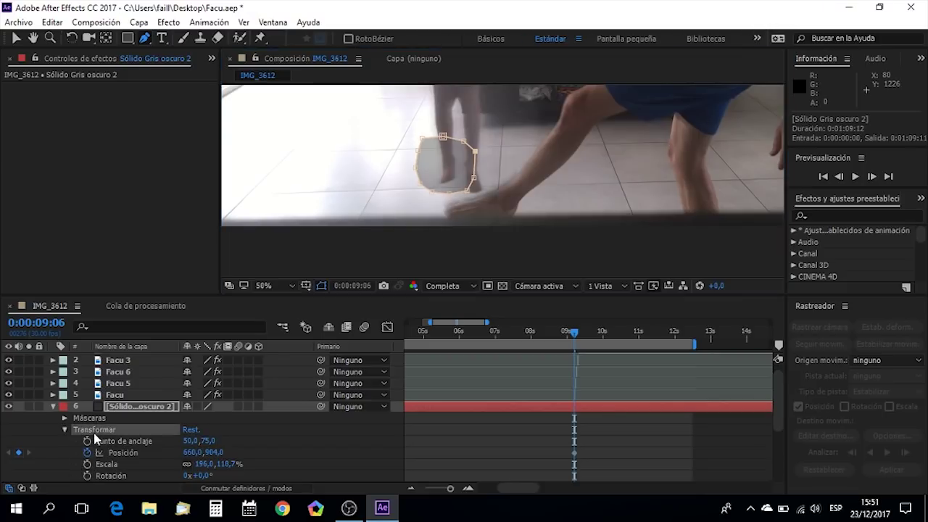
click(17, 37)
drag(415, 137, 413, 119)
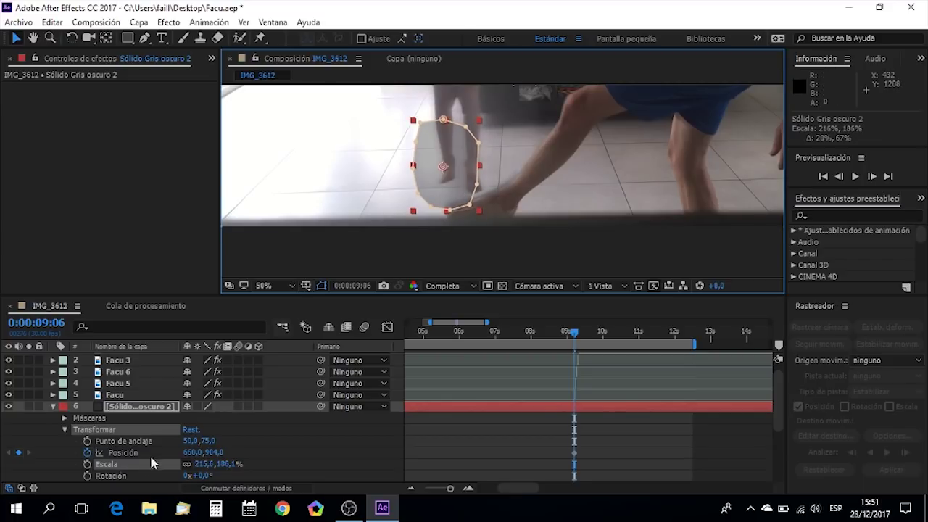
Step: Give Máscara 1 a 17.8-pixel feather and -9 pixel expansion
scroll(159, 455, down, 1)
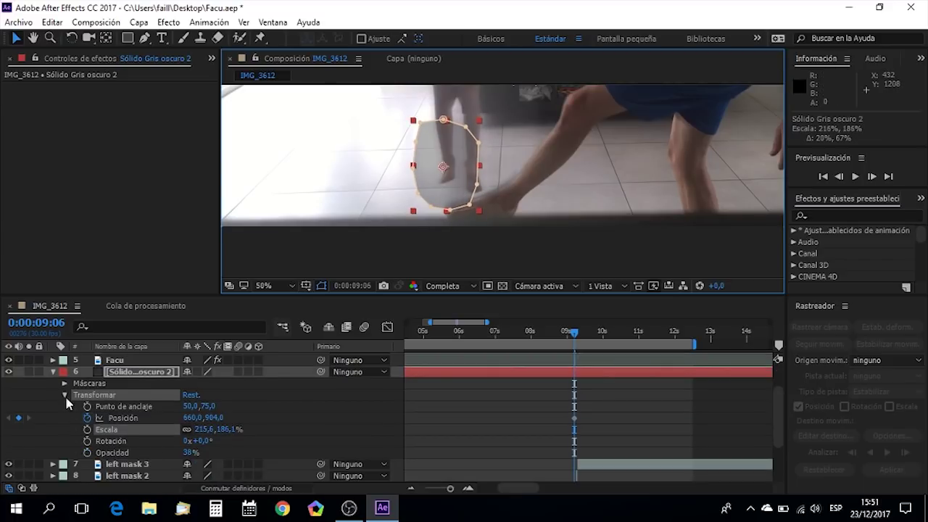
click(64, 383)
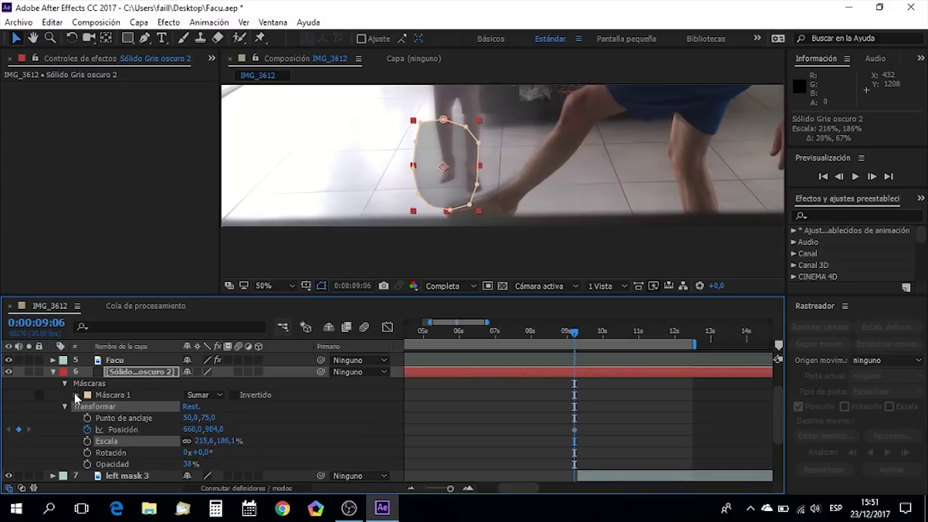
click(76, 395)
mouse_move(202, 423)
mouse_down()
mouse_move(224, 420)
mouse_move(185, 418)
mouse_move(180, 441)
mouse_up()
click(396, 476)
click(140, 418)
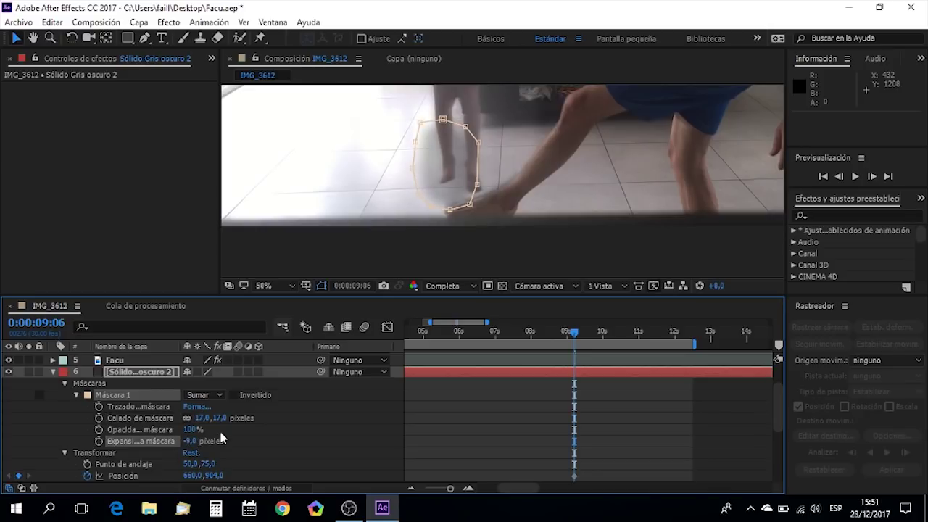
click(402, 413)
scroll(474, 116, down, 2)
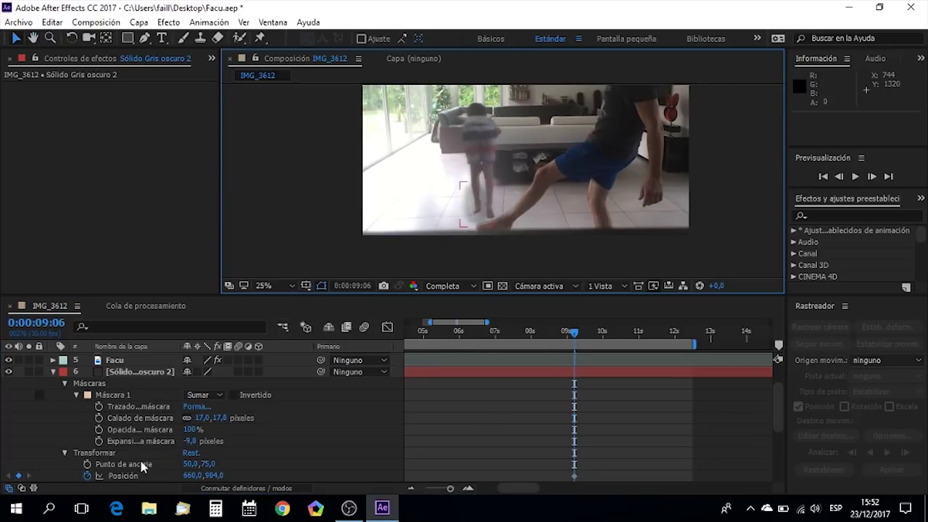
Step: Keyframe the shadow's scale and position, moving and shrinking it over the next frames
click(76, 395)
click(87, 441)
click(871, 176)
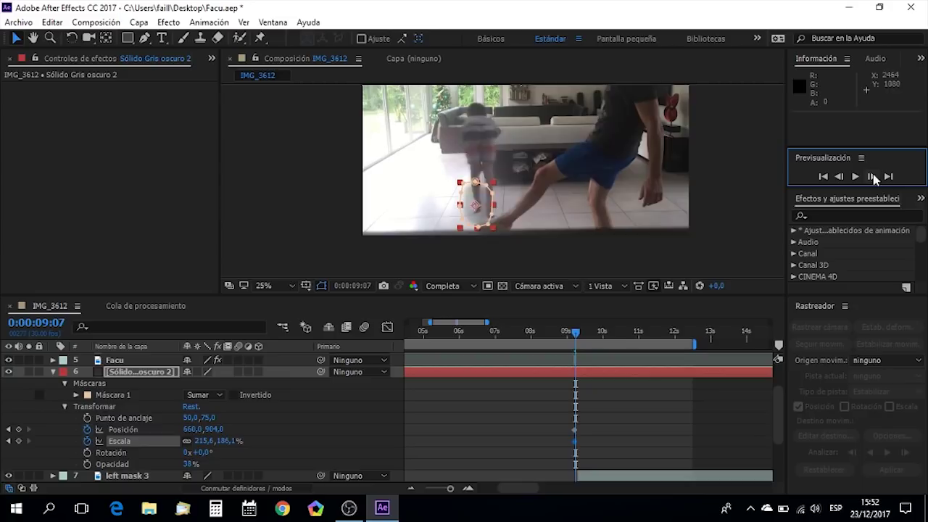
drag(476, 207, 468, 172)
key(Page_Down)
drag(200, 446, 183, 445)
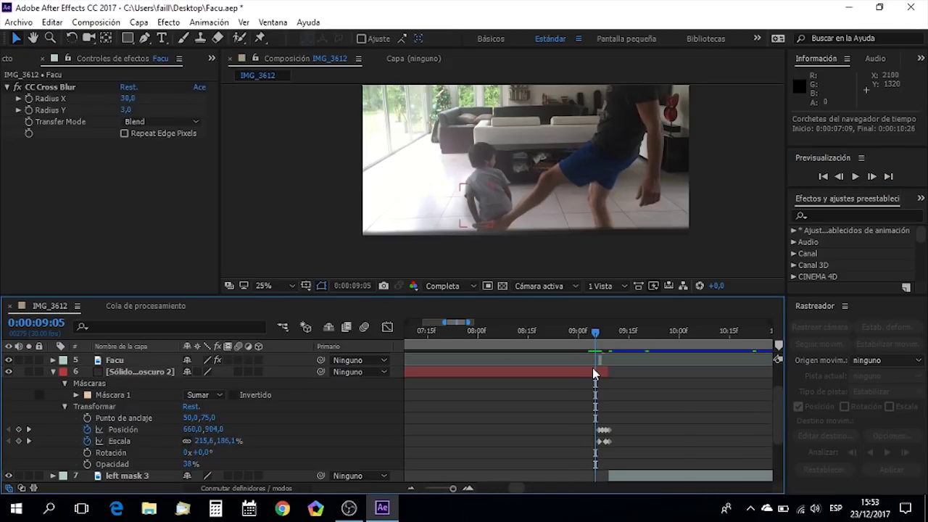
Step: Split the shadow solid at 0:00:09:05 and delete the earlier piece
click(593, 371)
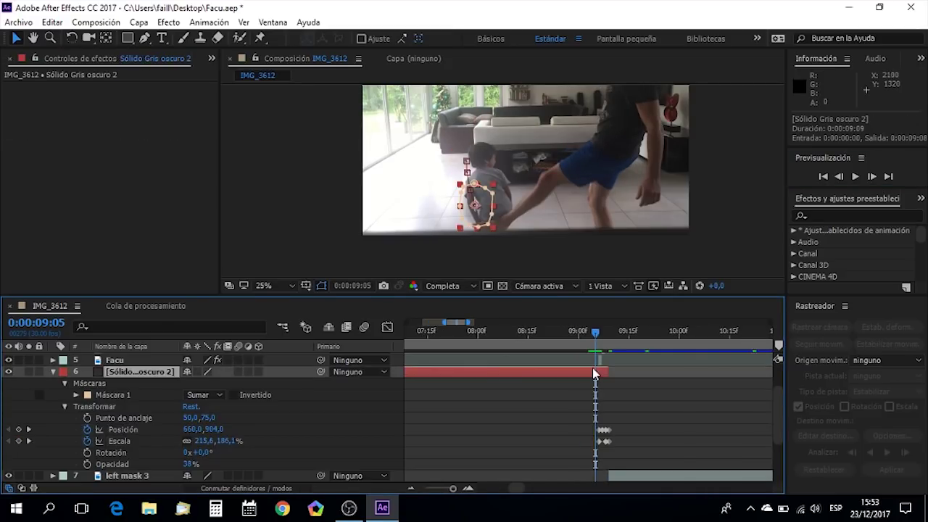
key(ctrl+shift+d)
click(560, 388)
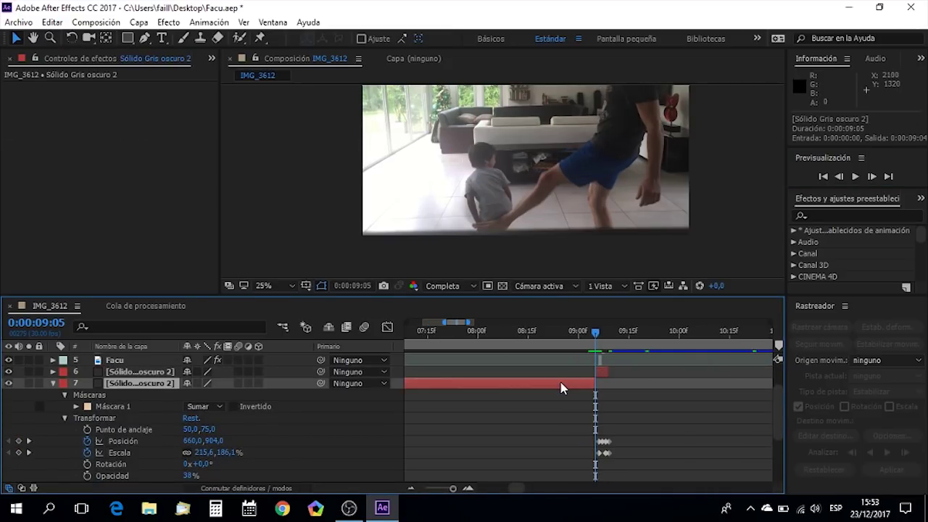
key(Delete)
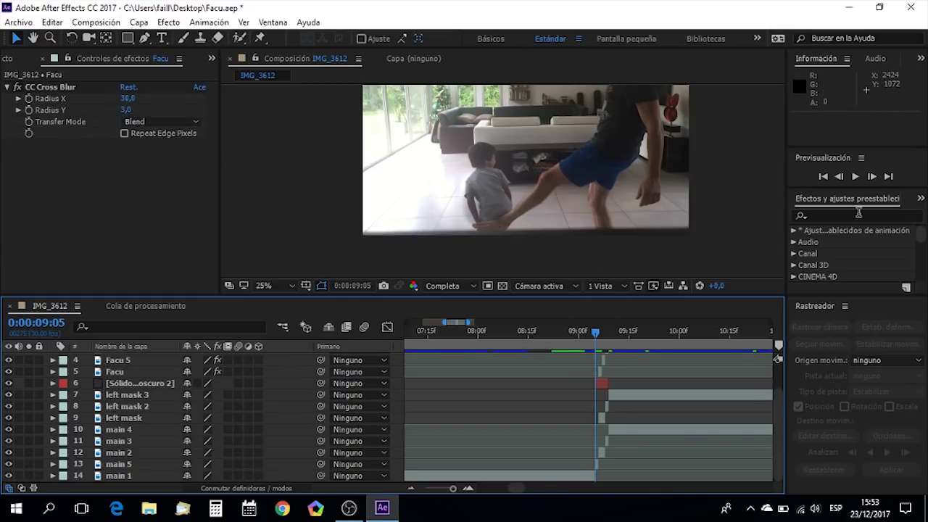
Step: Step through the kick frame by frame to 0:00:09:16, then set the viewer to Fit up to 100%
click(874, 178)
click(874, 178)
click(873, 178)
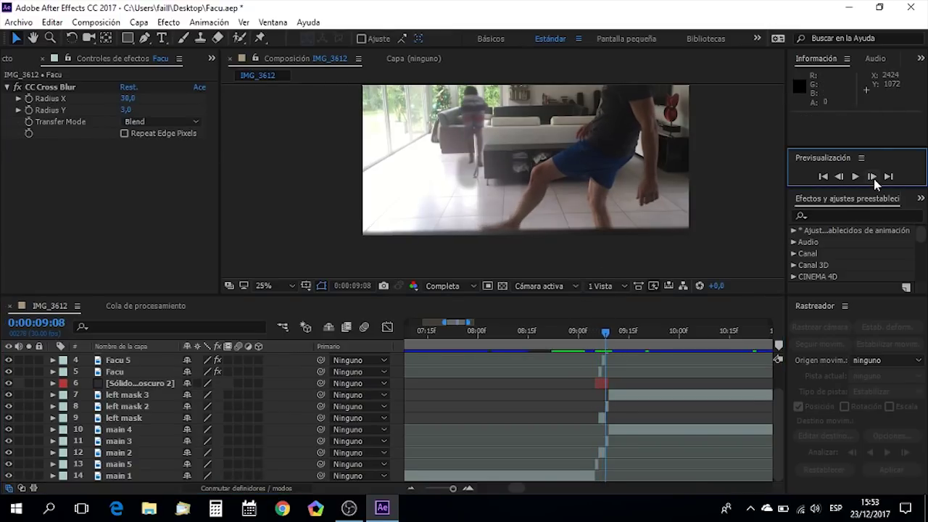
click(875, 179)
click(874, 178)
click(874, 178)
click(874, 178)
click(875, 178)
click(874, 178)
click(874, 178)
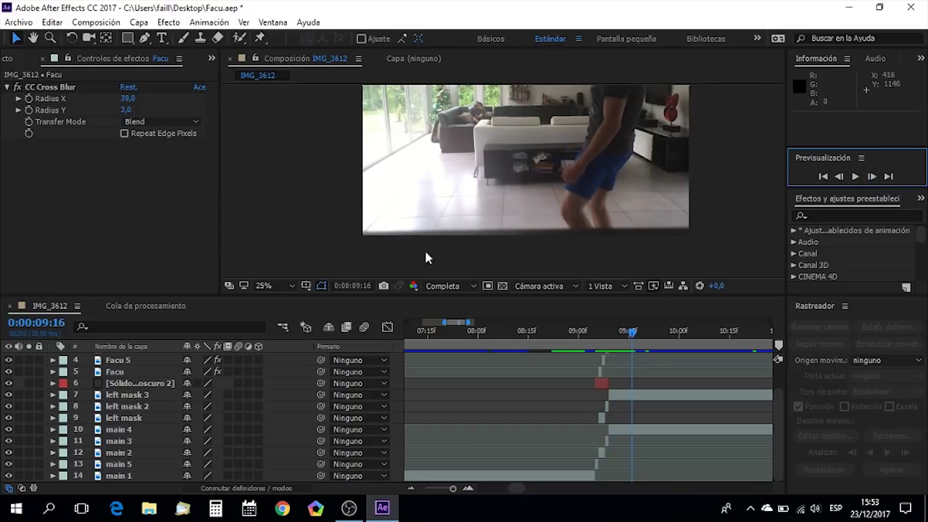
click(293, 286)
click(318, 55)
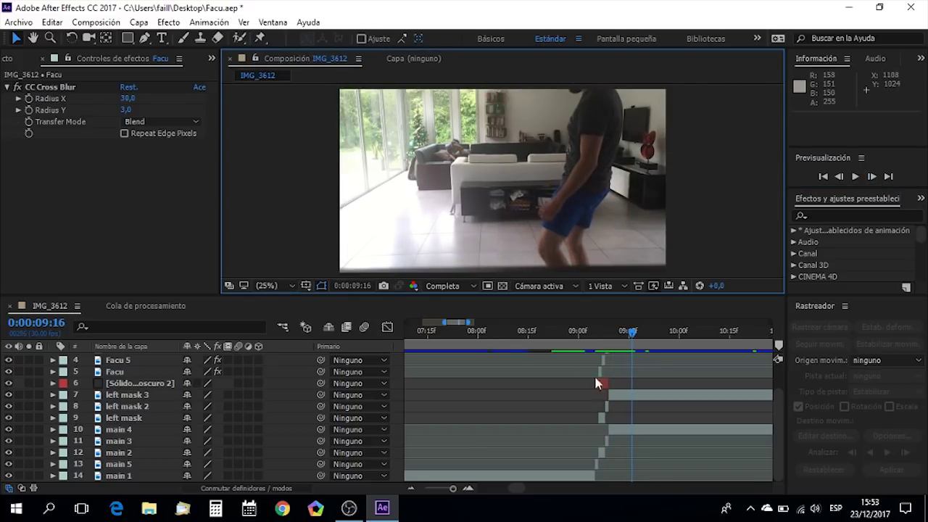